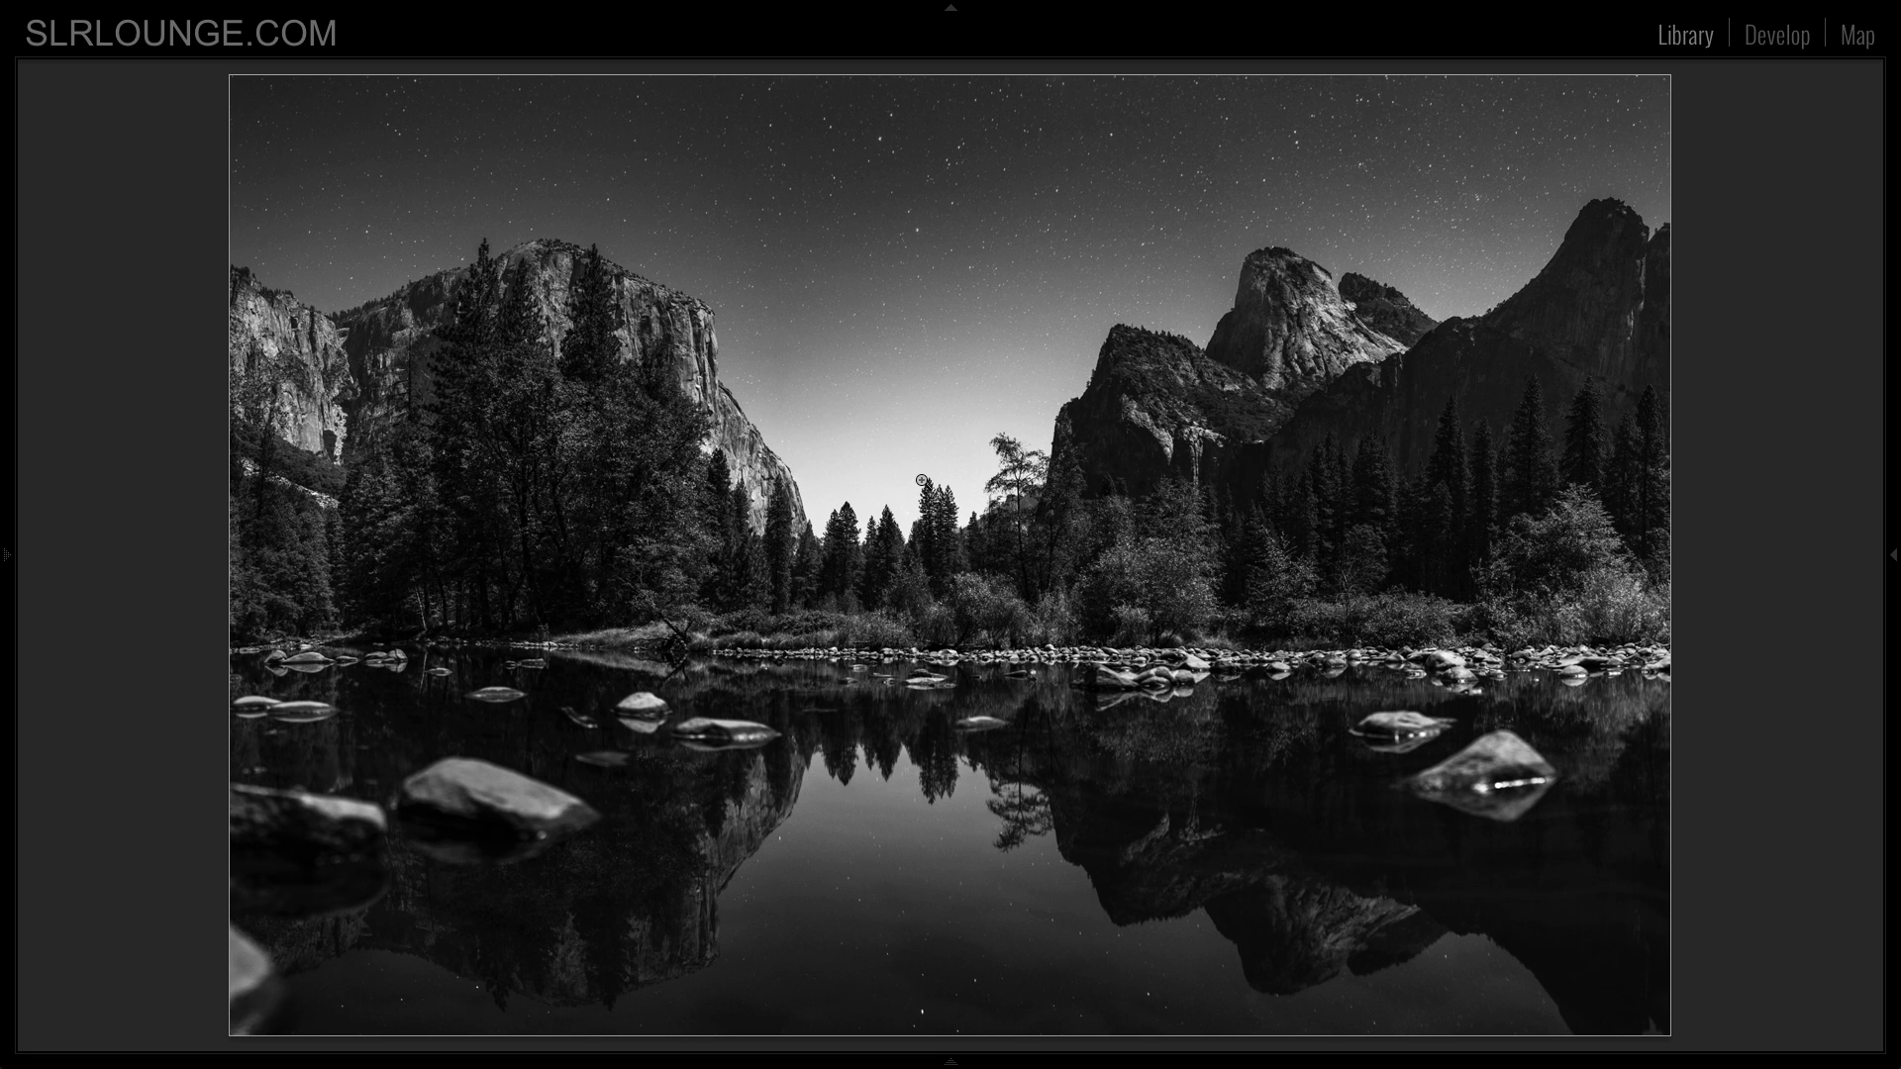
Leave Lights Out to show the shooting details and select one vertical source frame.
key("l")
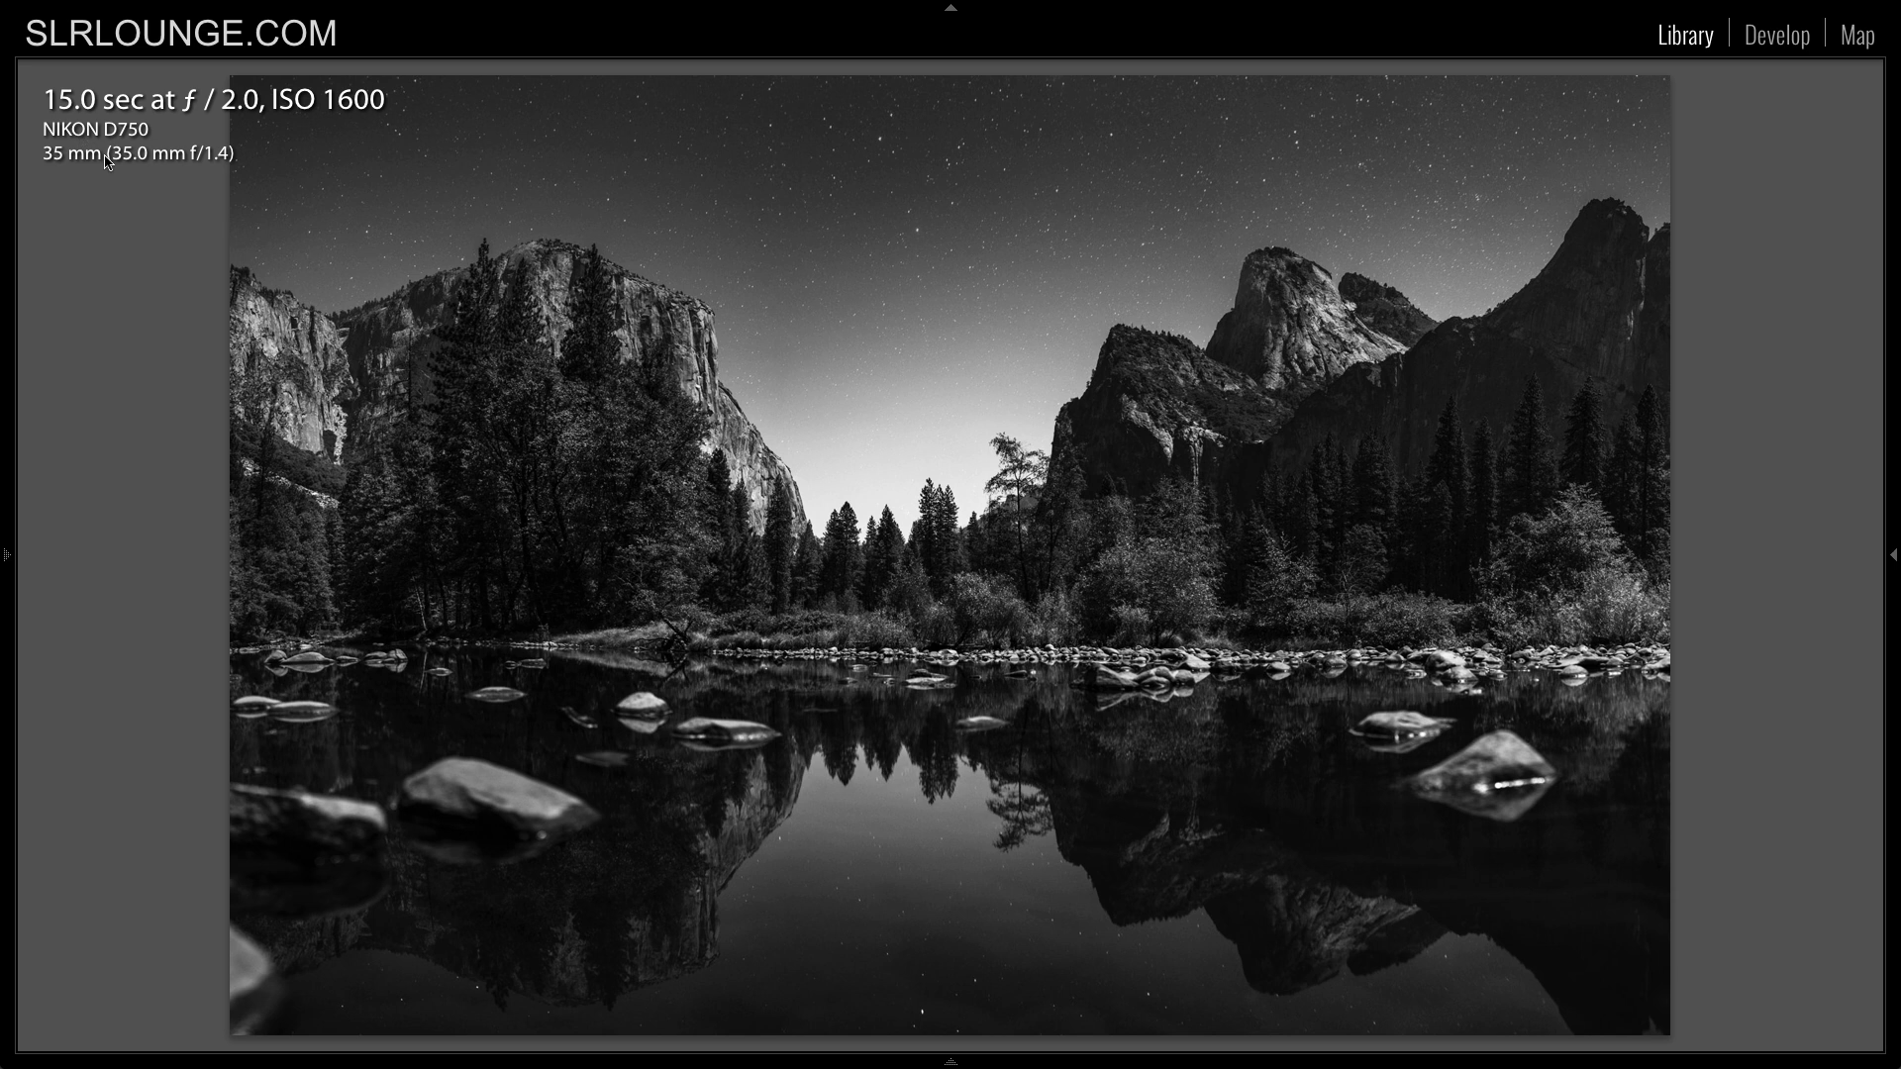
mouse_move(930, 1047)
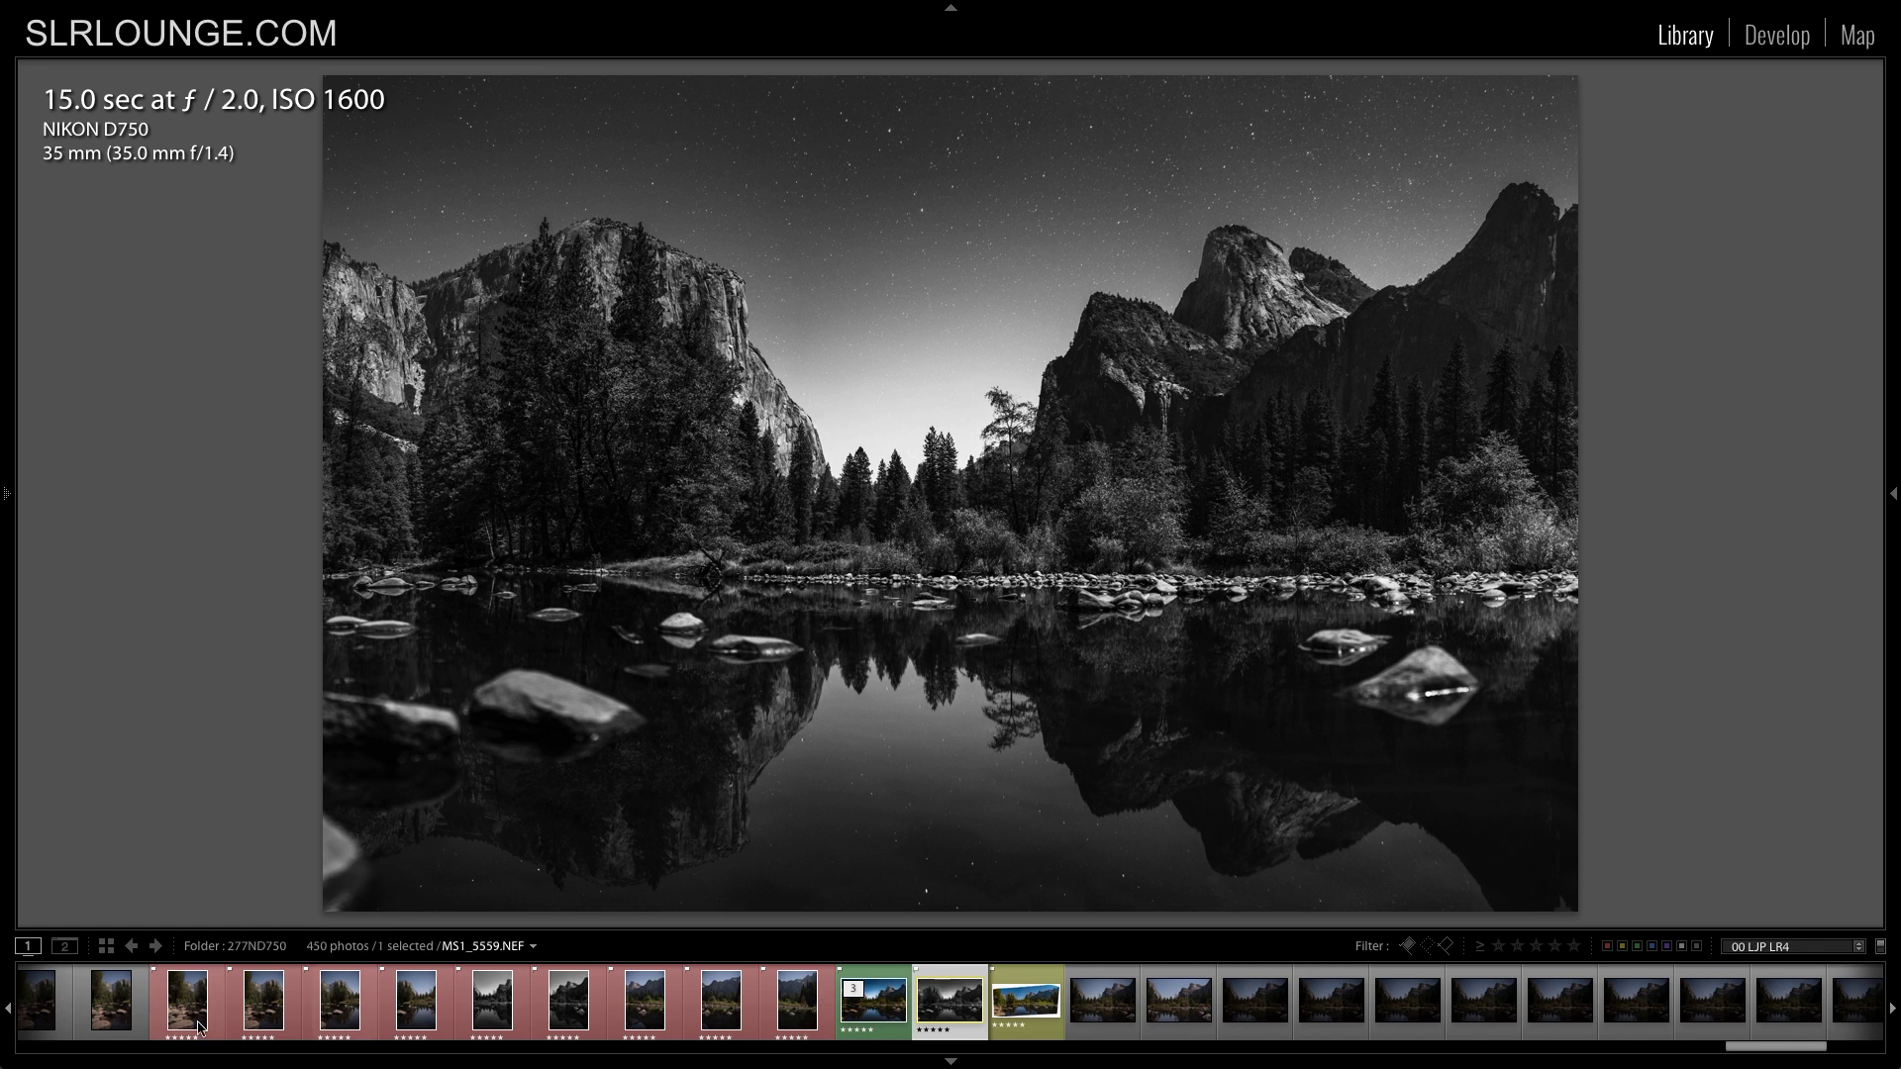
left_click(495, 1002)
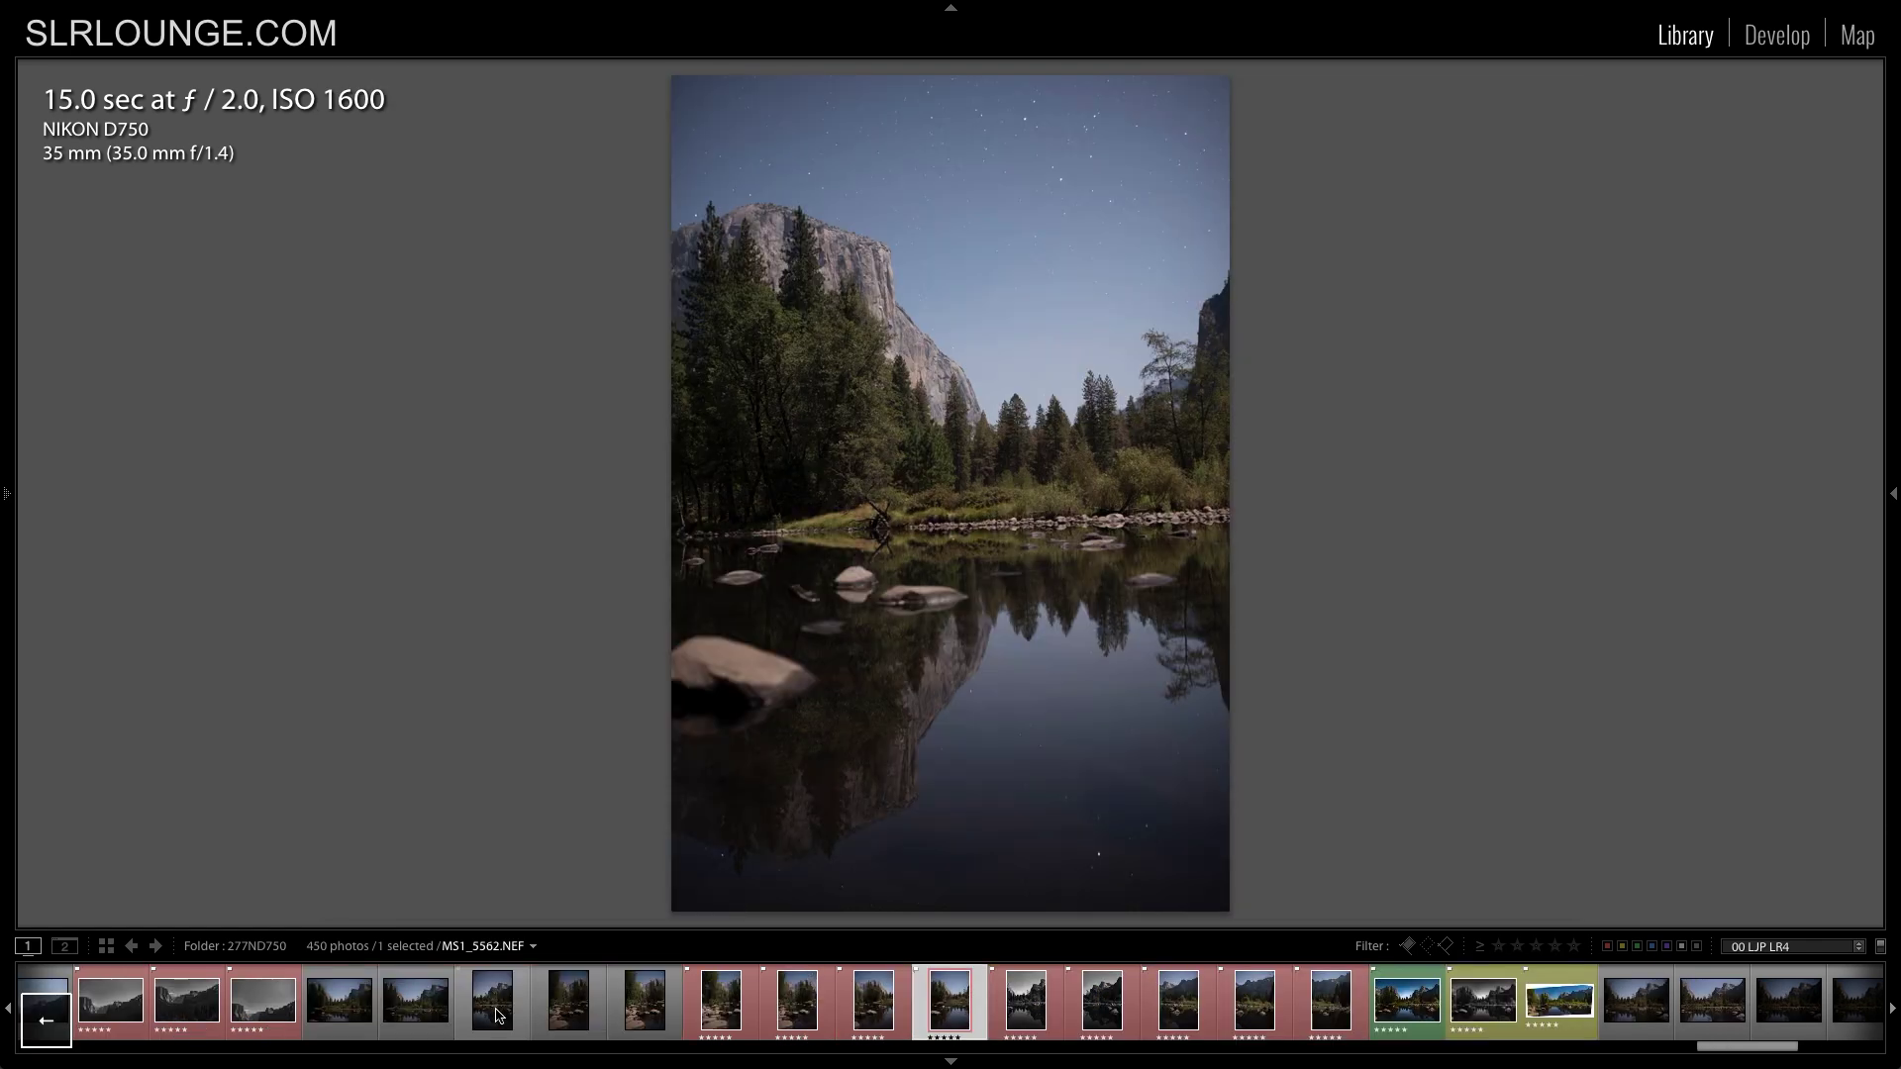
Page back and forth through the neighbouring vertical frames of the valley reflection.
key("Left")
key("Left")
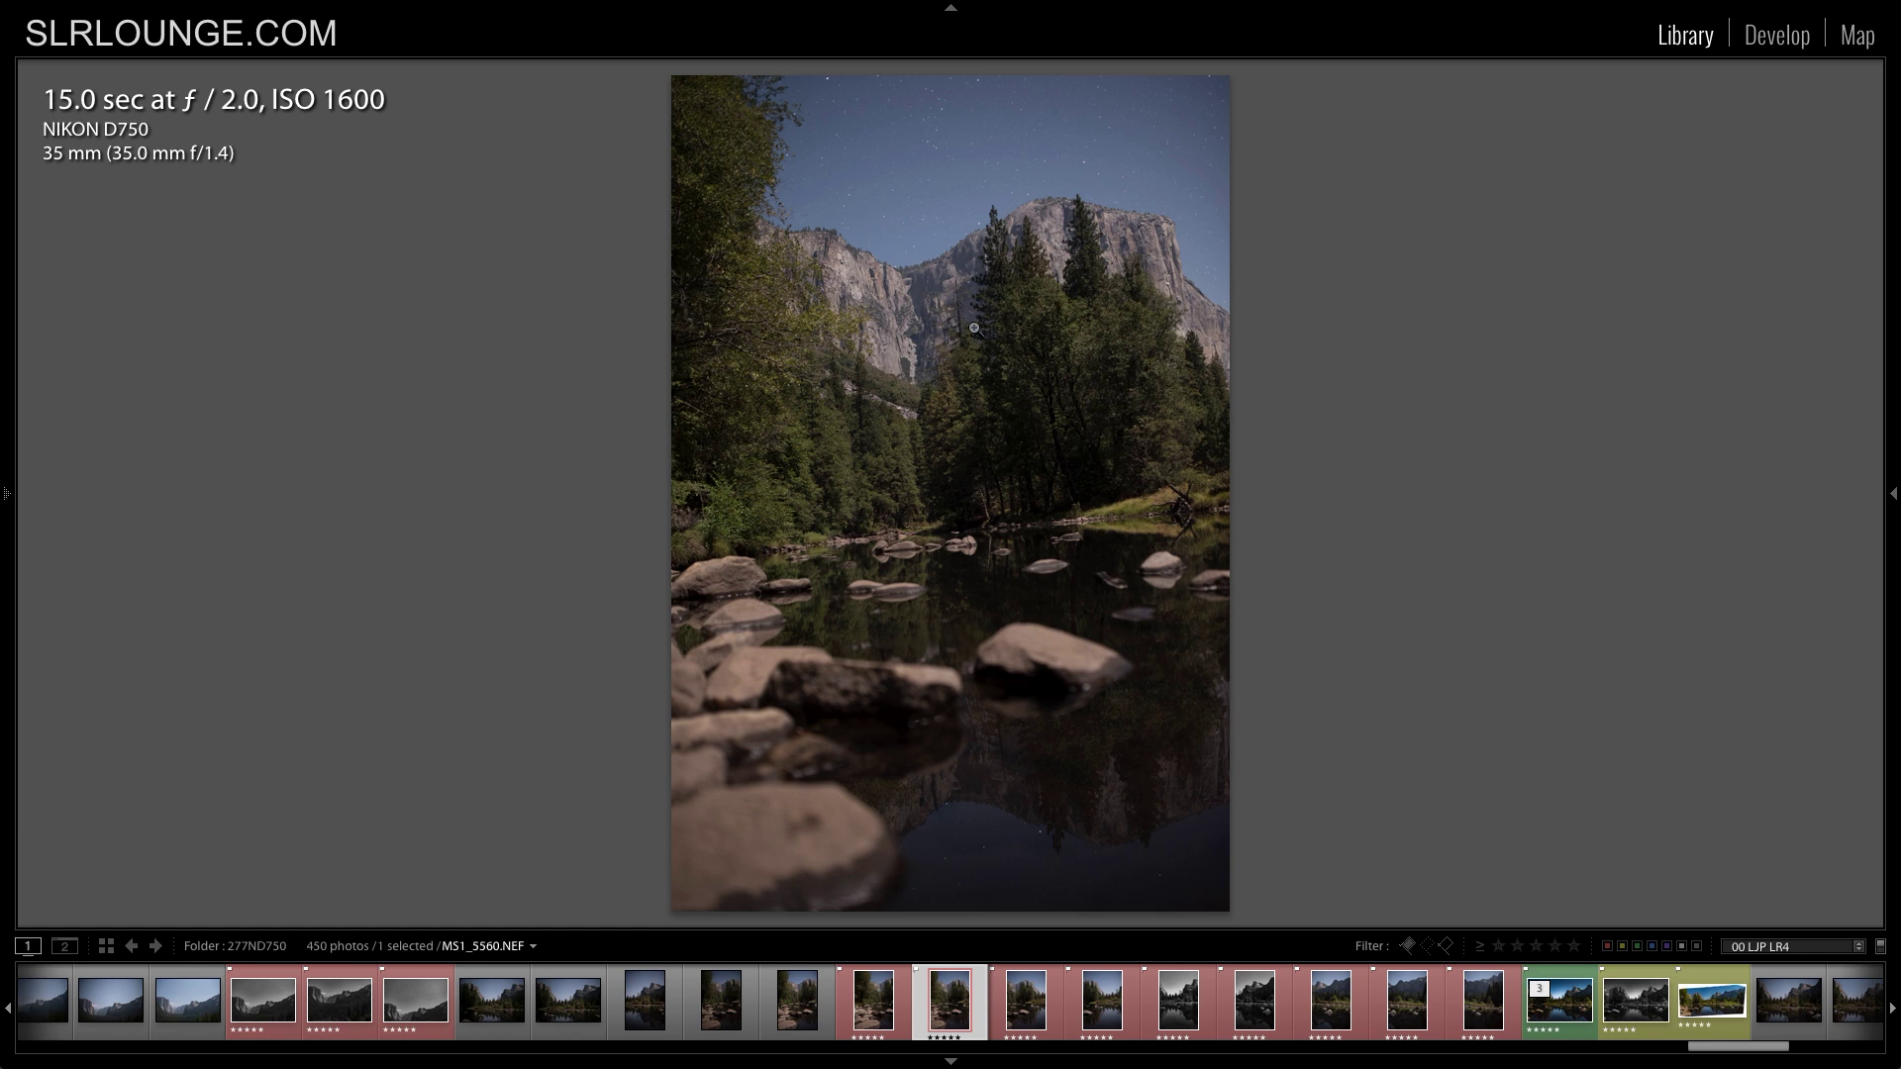
key("Right")
key("Right")
key("Right")
key("Right")
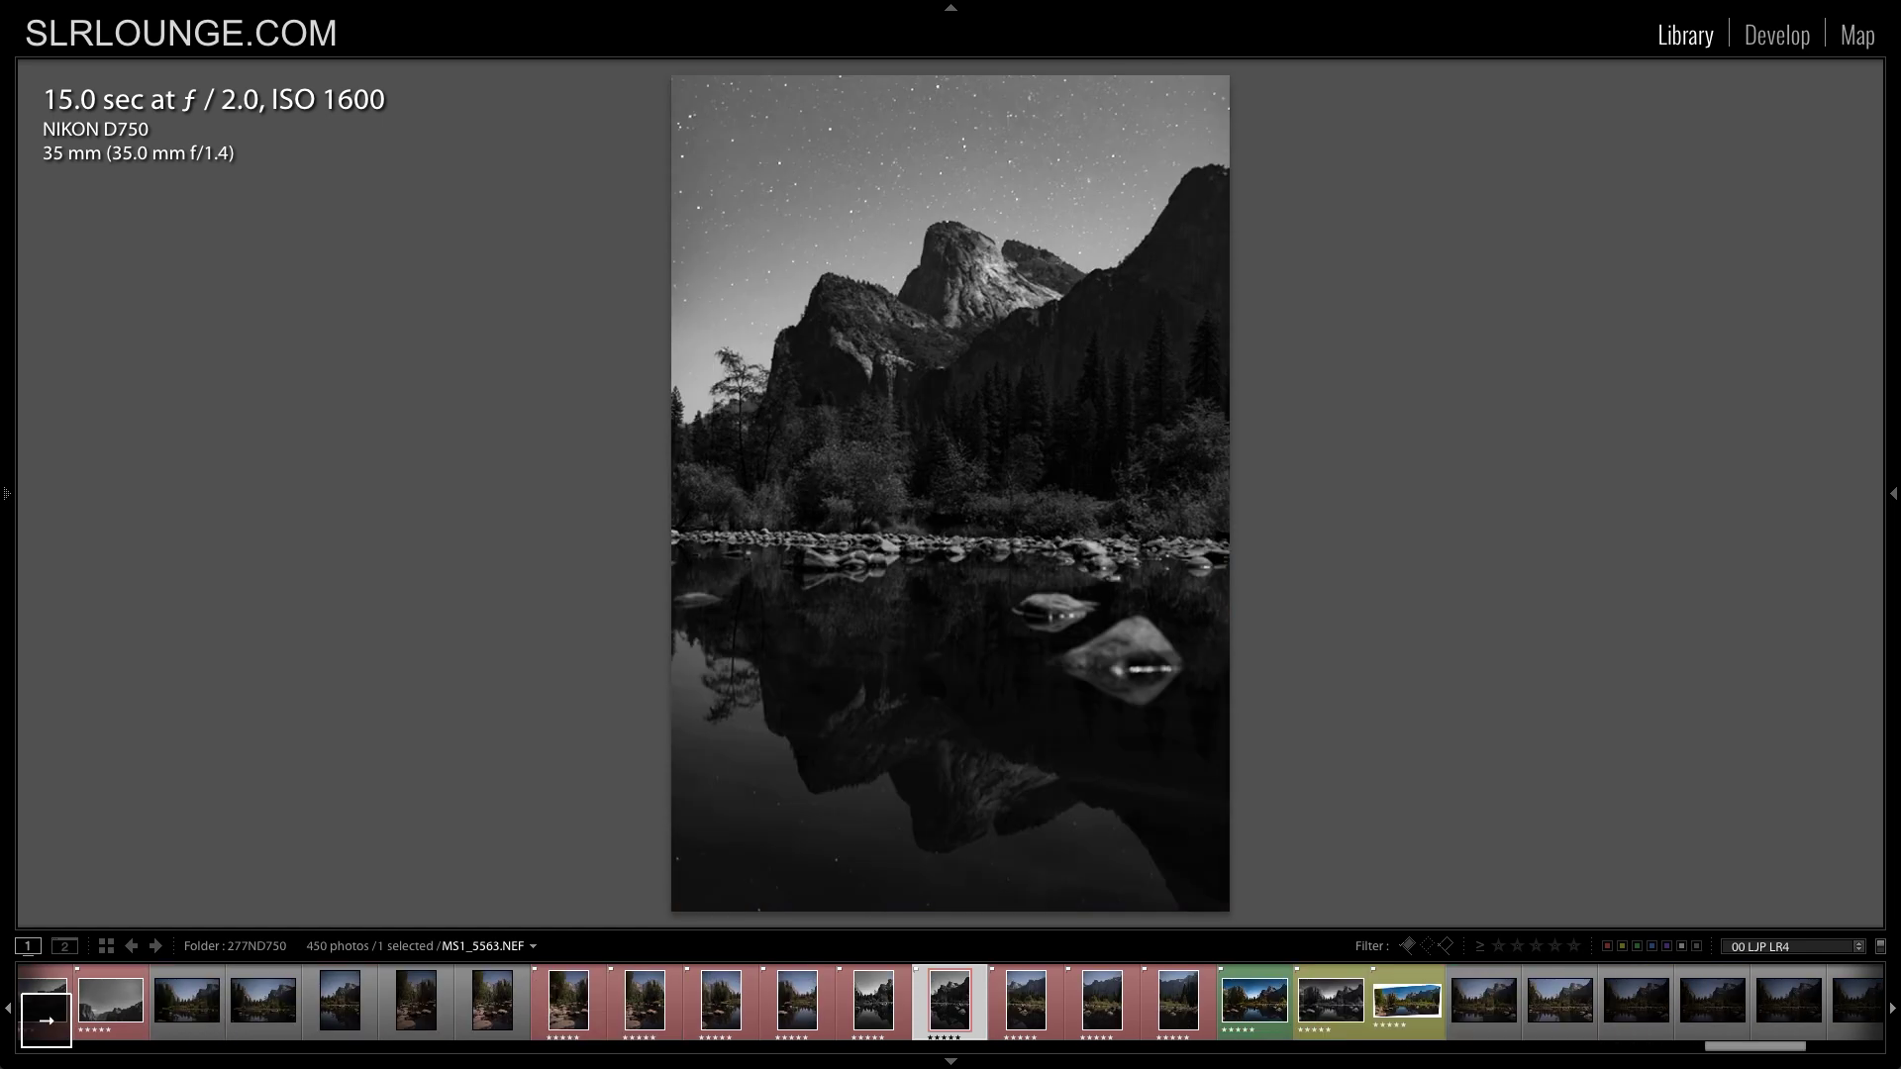
key("Right")
key("Right")
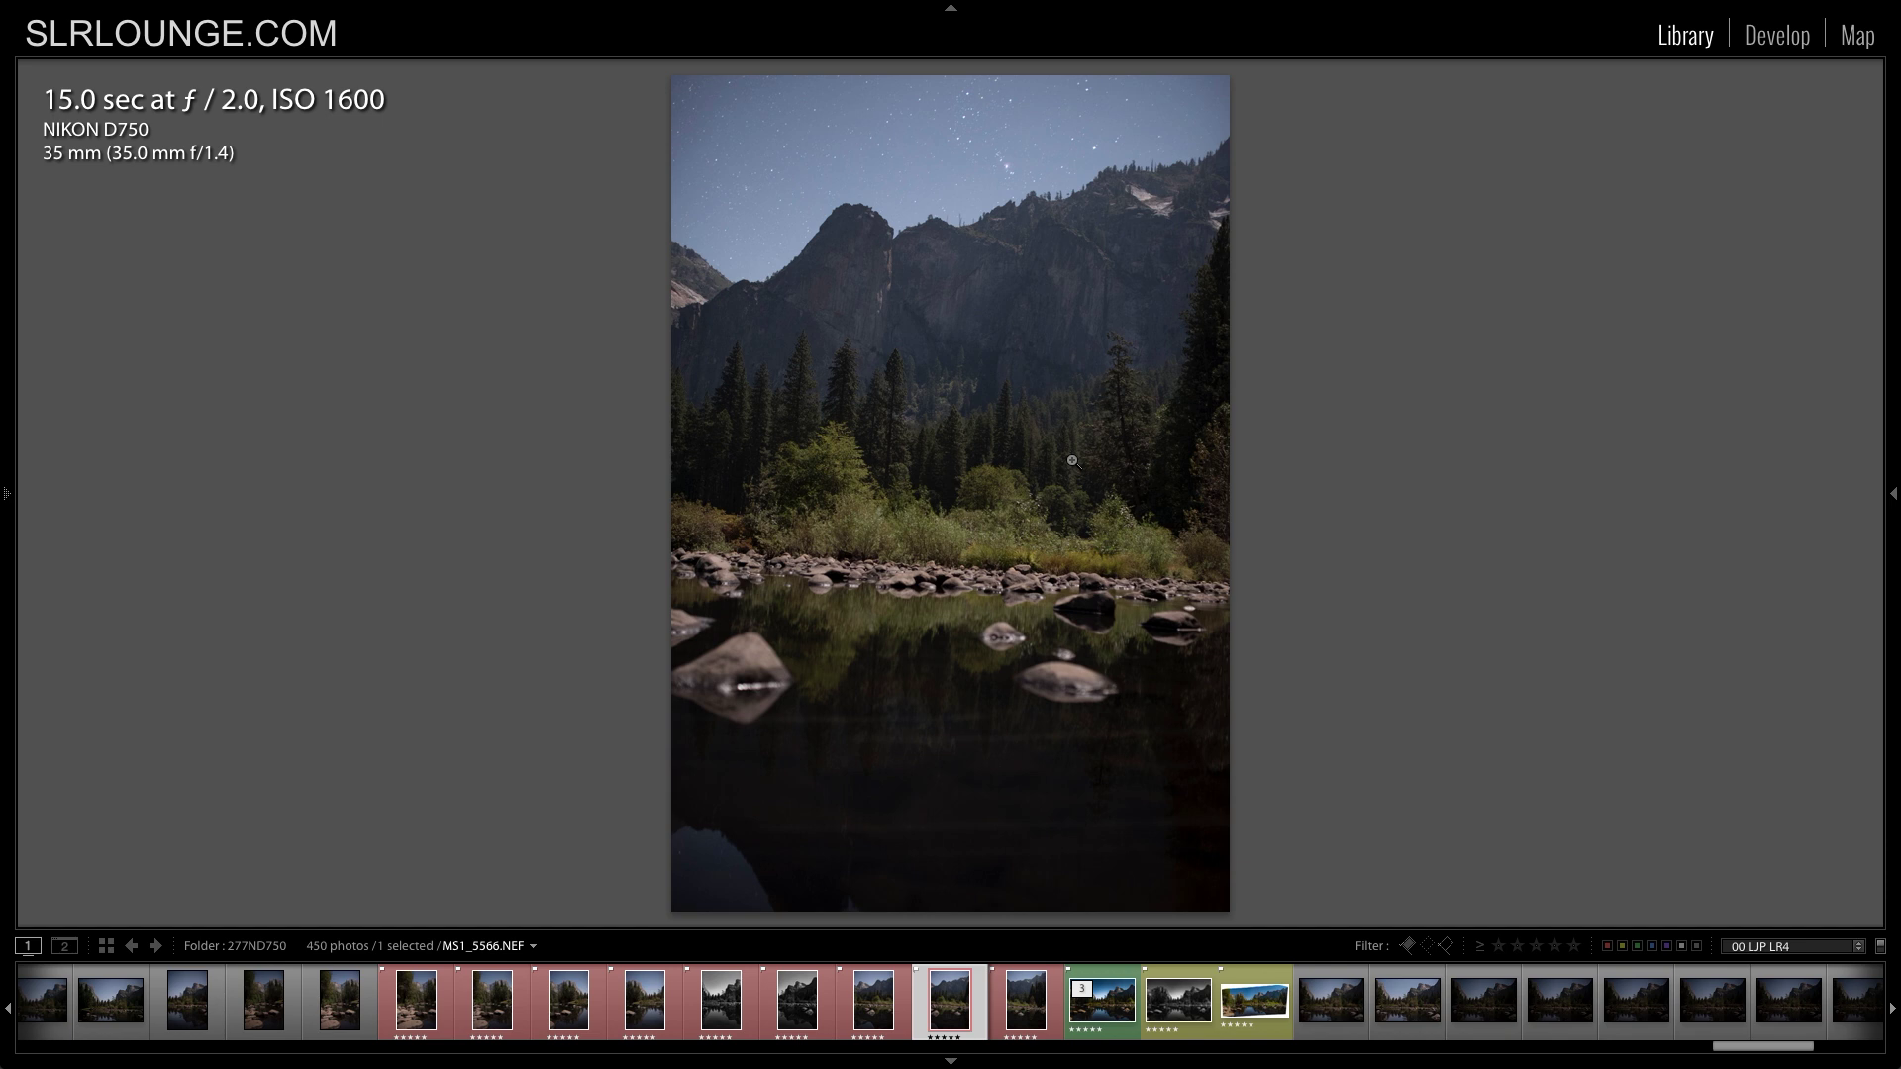
key("Left")
key("Left")
key("Left")
key("Left")
key("Left")
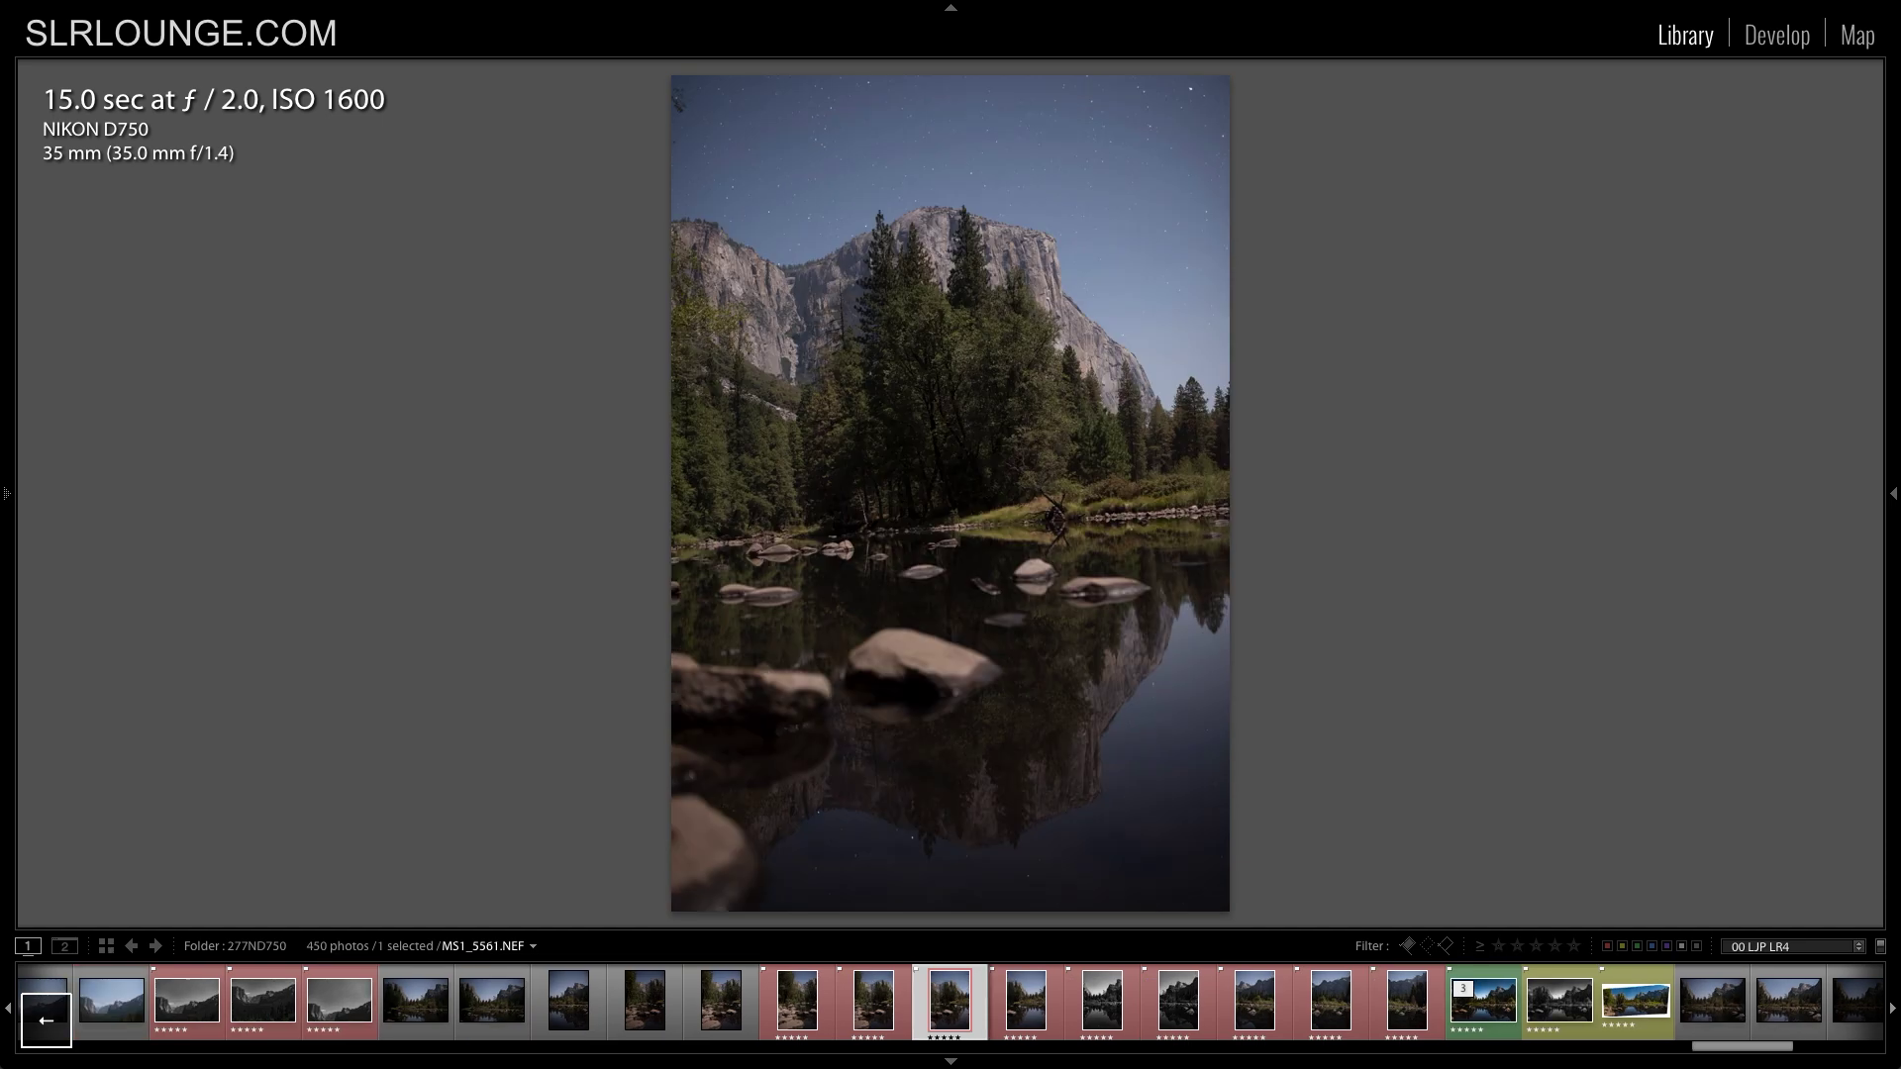
key("Left")
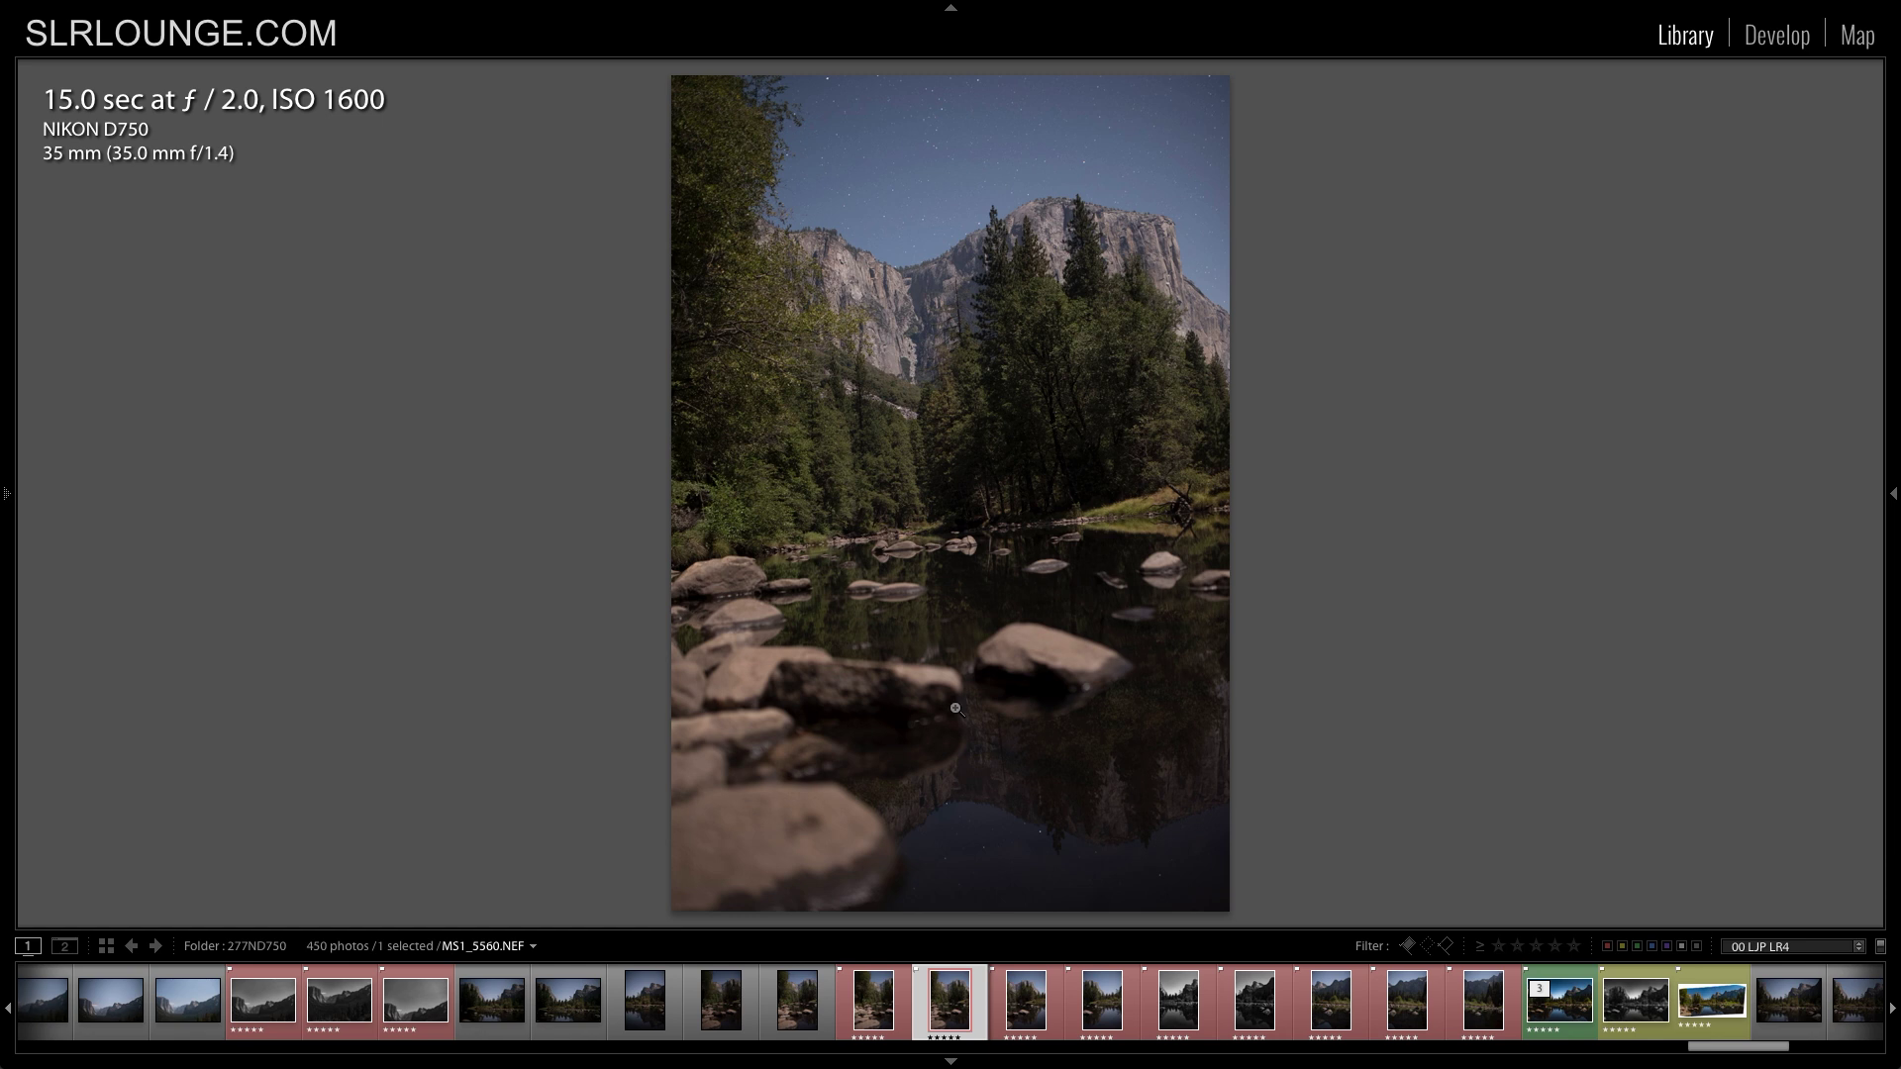
key("Right")
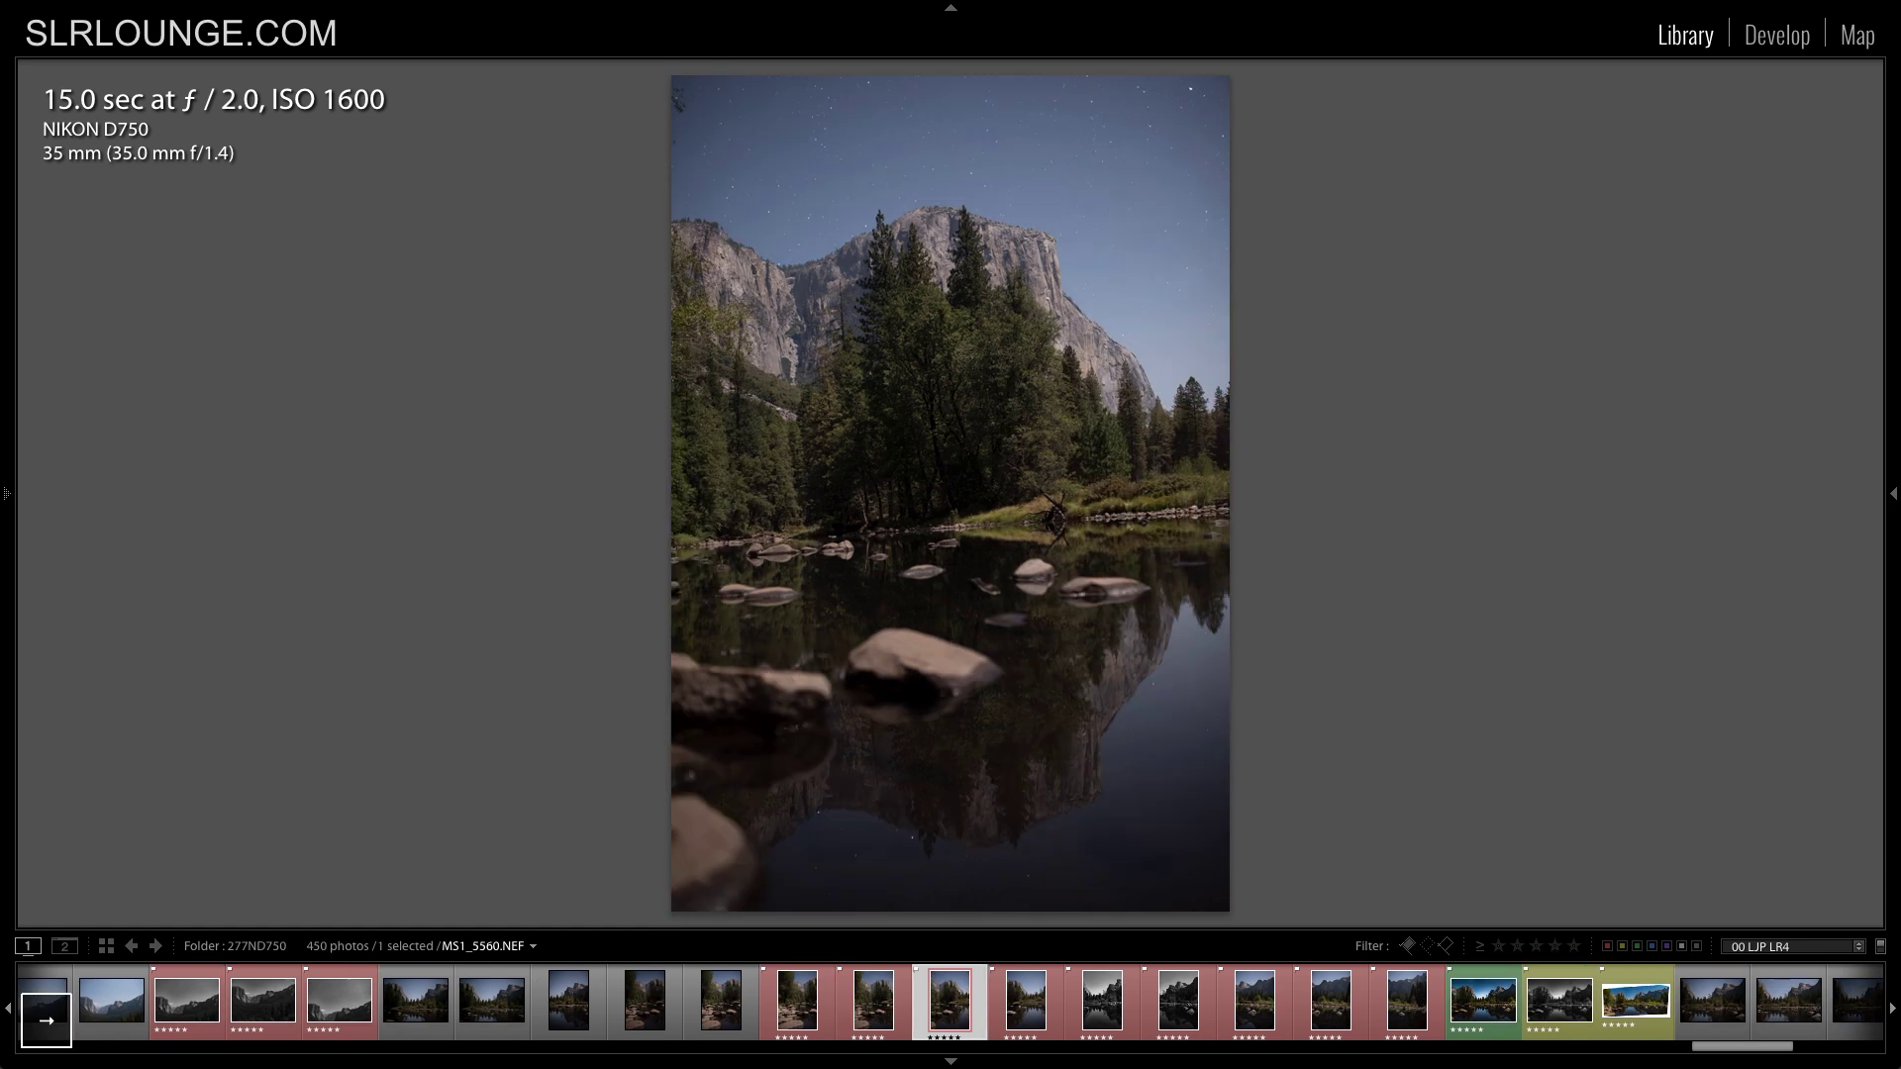
key("Right")
key("Right")
key("Right")
key("Right")
key("Right")
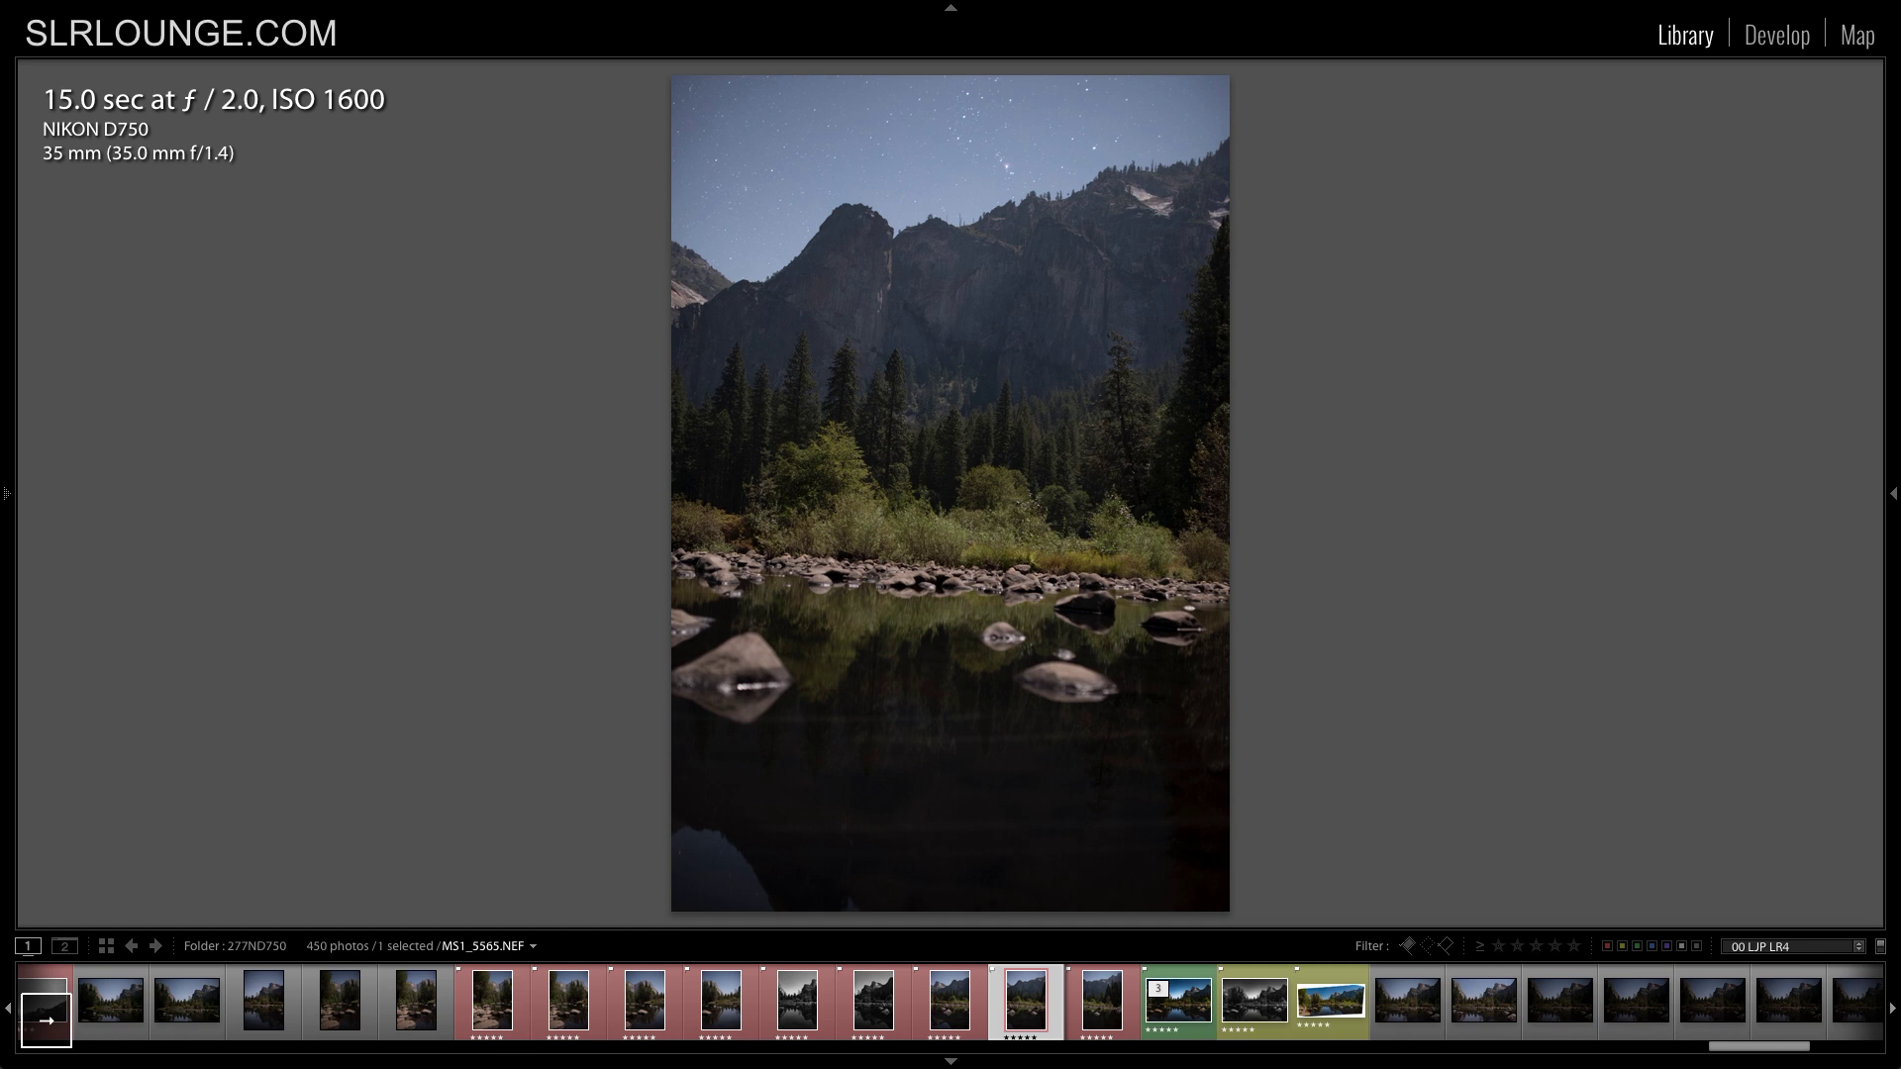
key("Left")
key("Left")
key("Left")
key("Left")
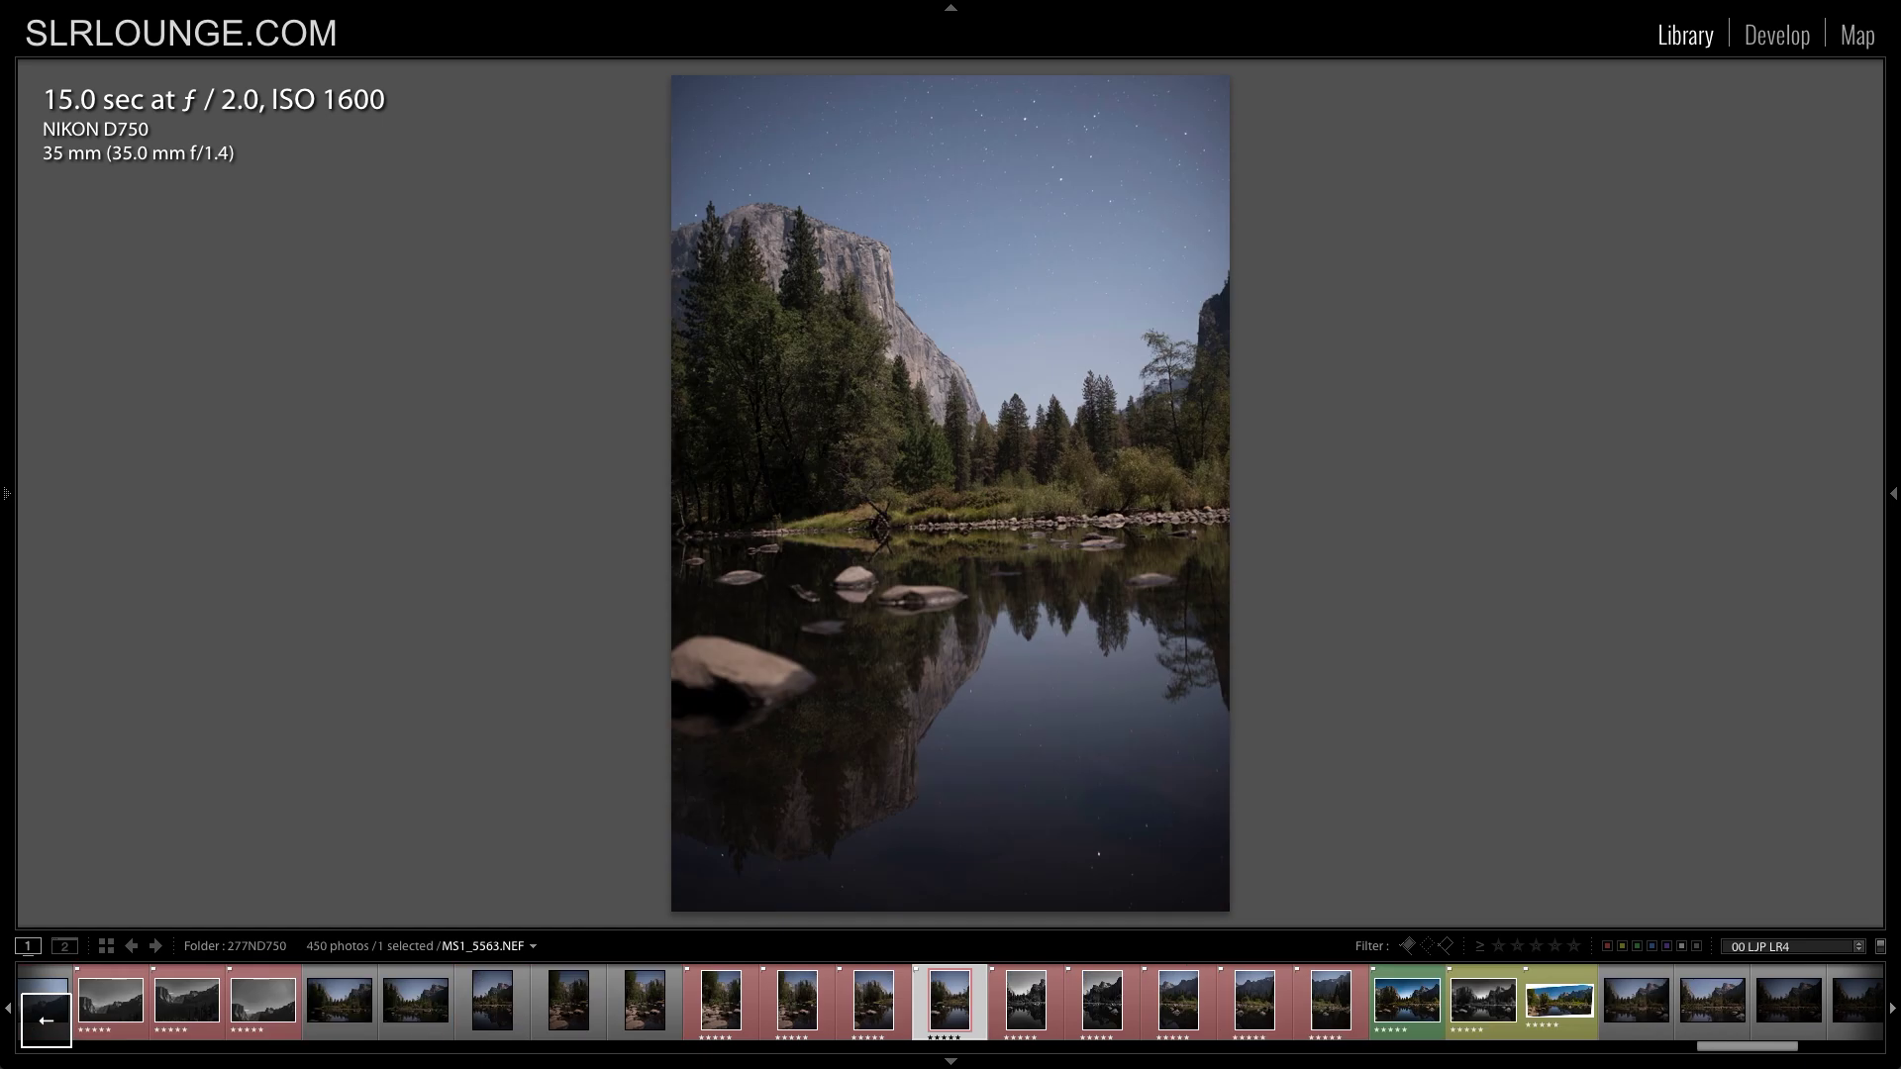
key("Left")
key("Left")
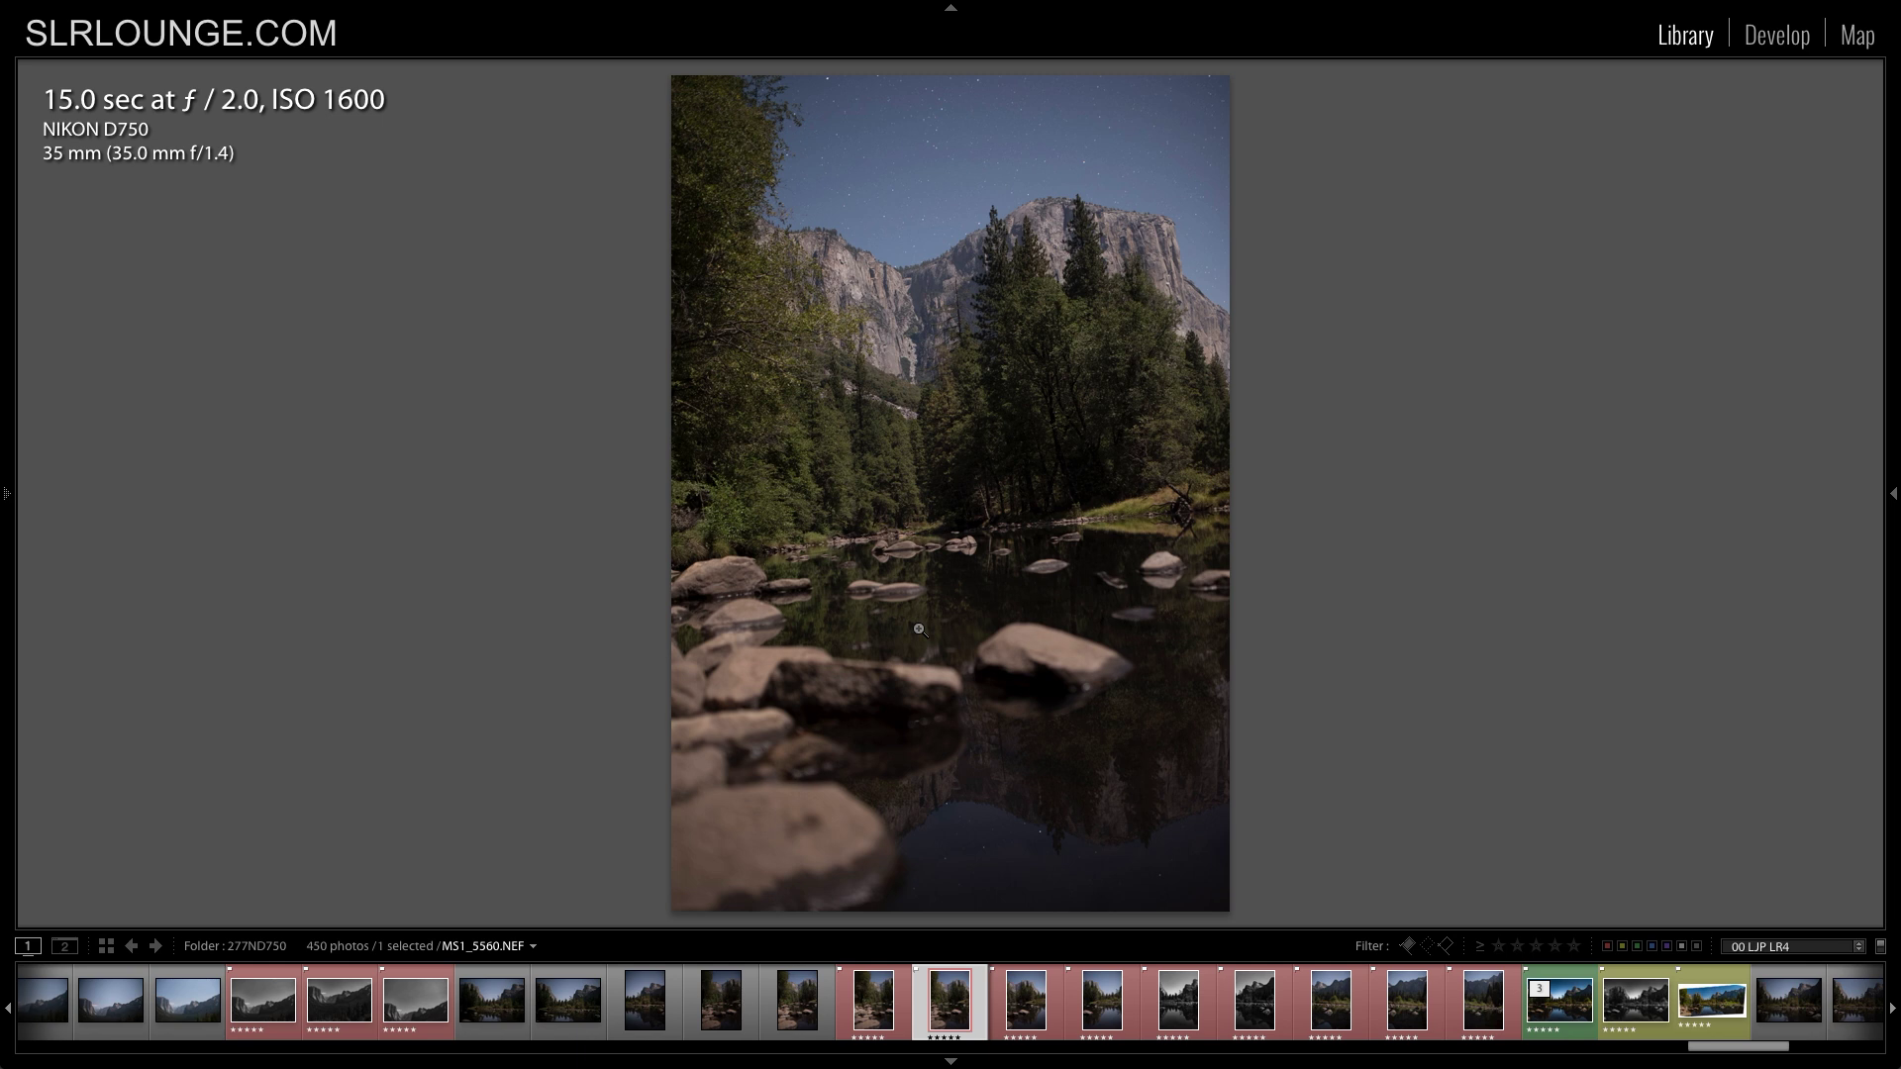
key("Right")
key("Right")
key("Right")
key("Right")
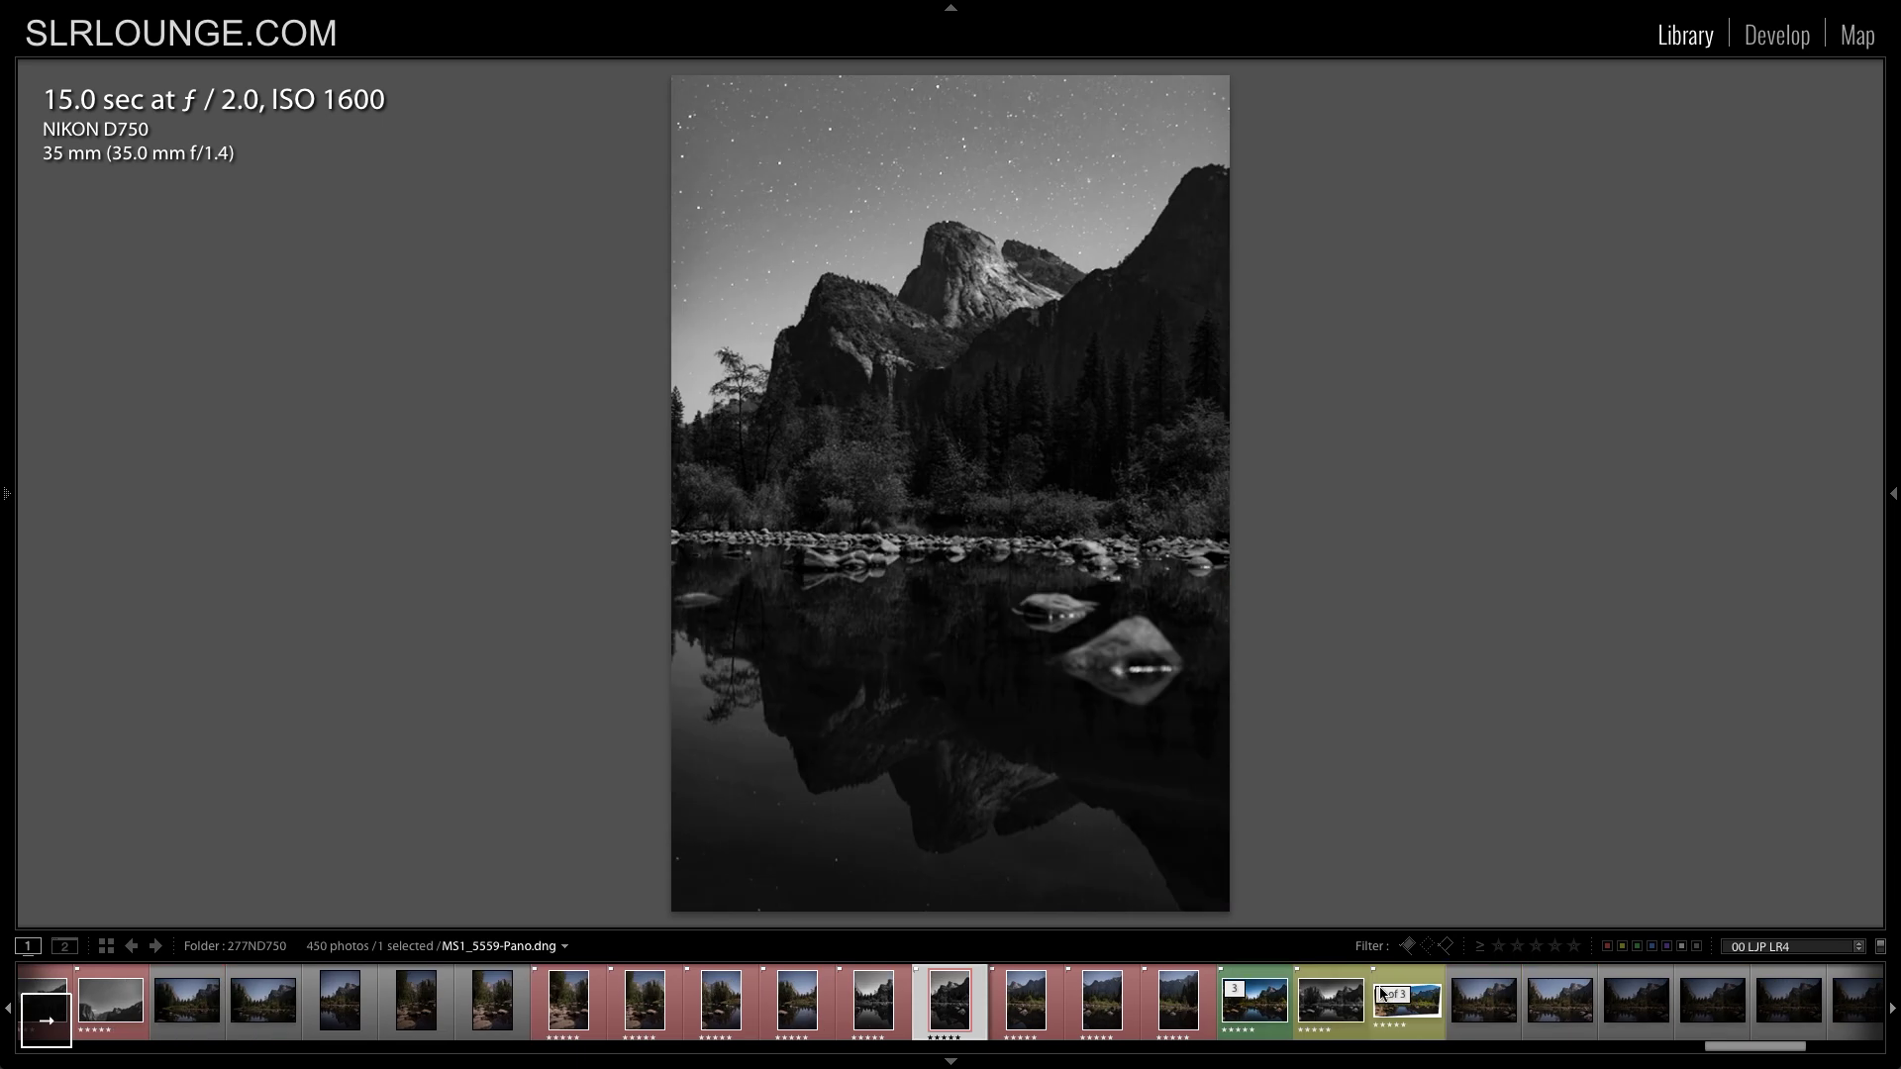
View the stitched colour panorama, then step through source frames to MS1_5562.NEF.
left_click(1426, 1008)
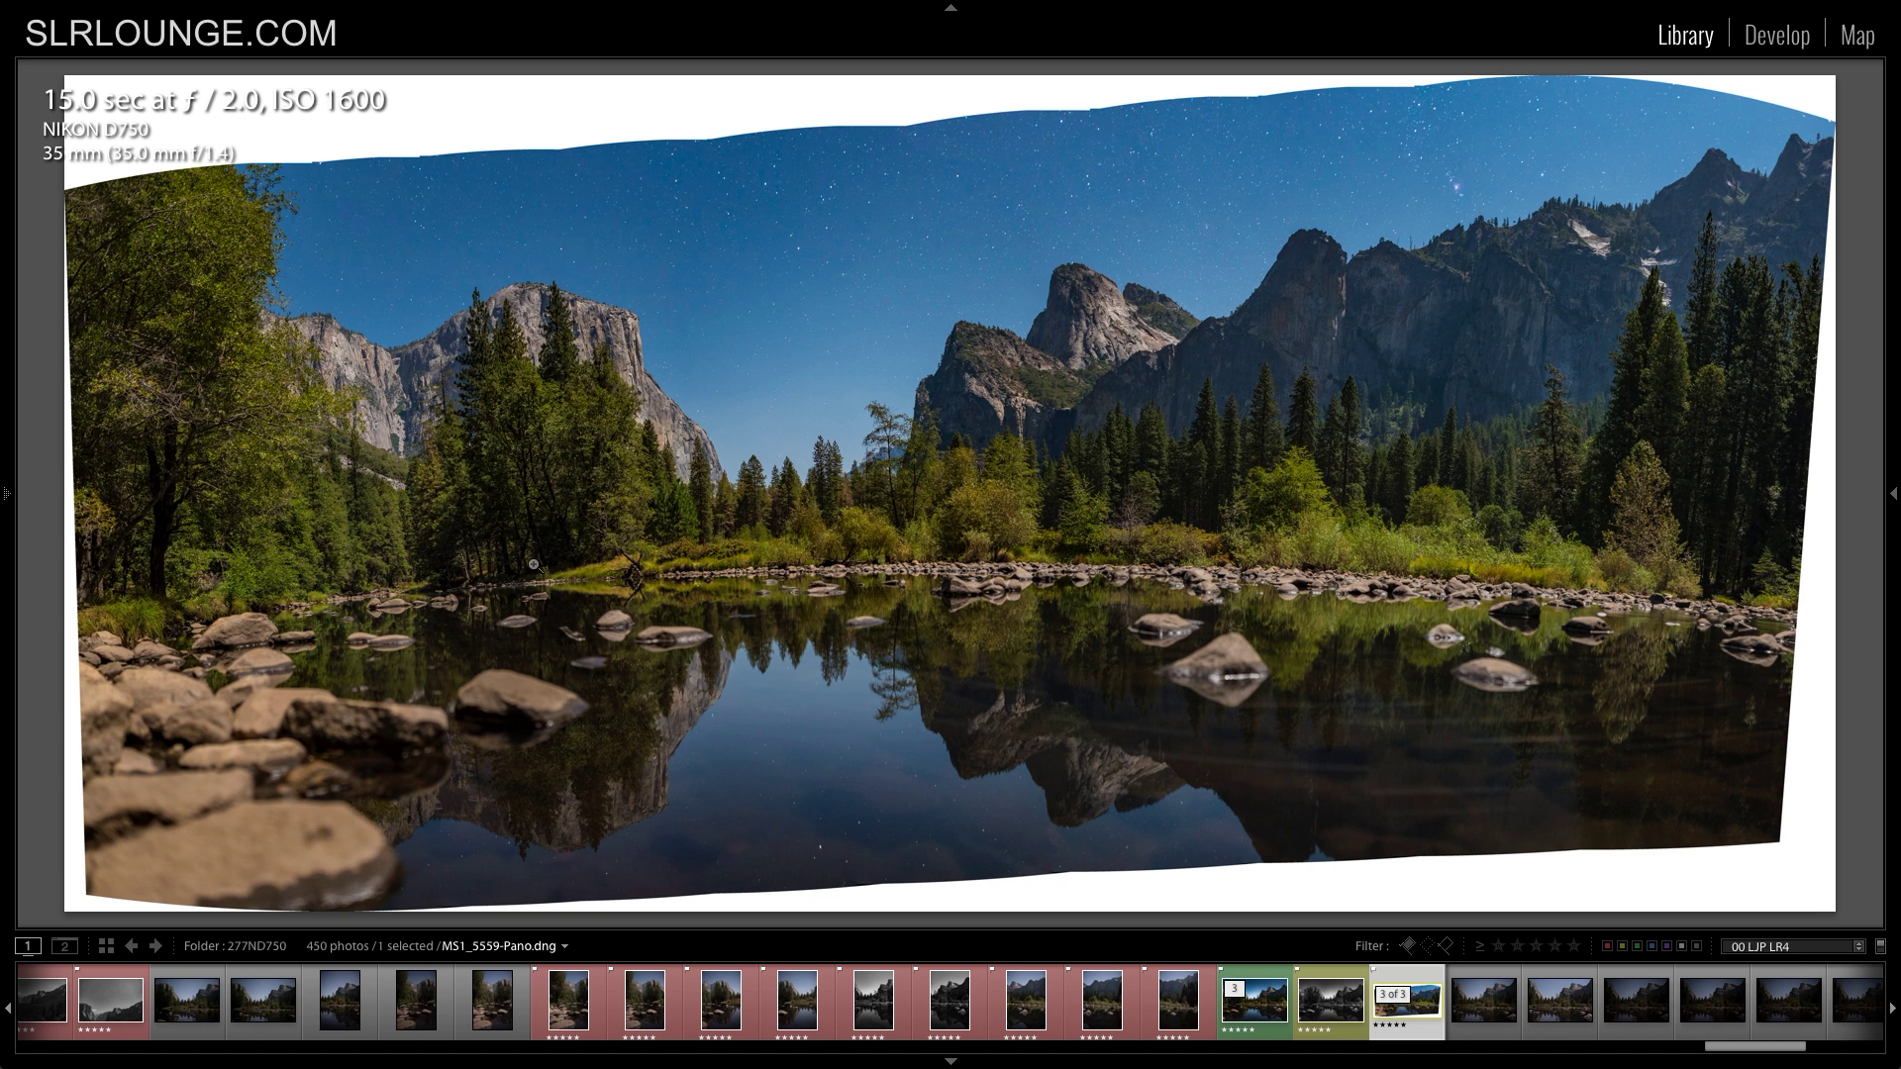
left_click(591, 1033)
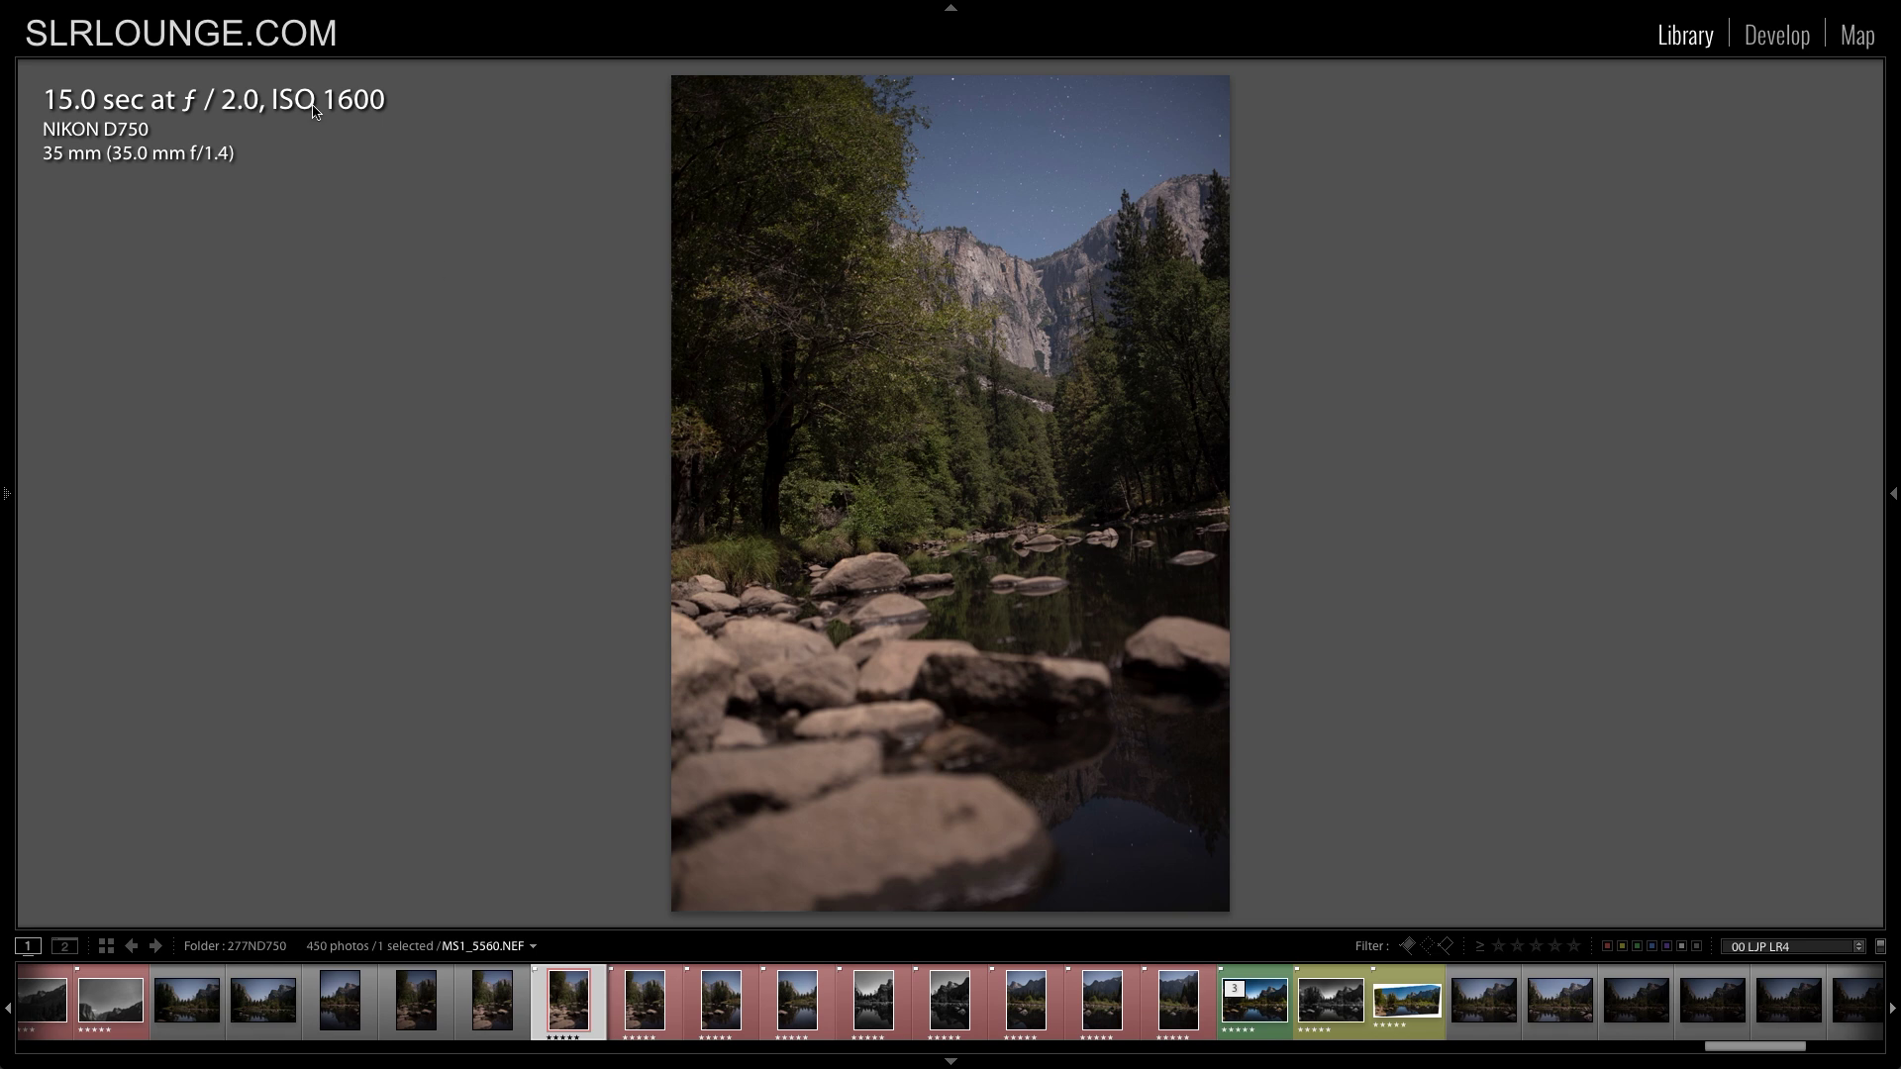
key("Right")
key("Right")
key("Right")
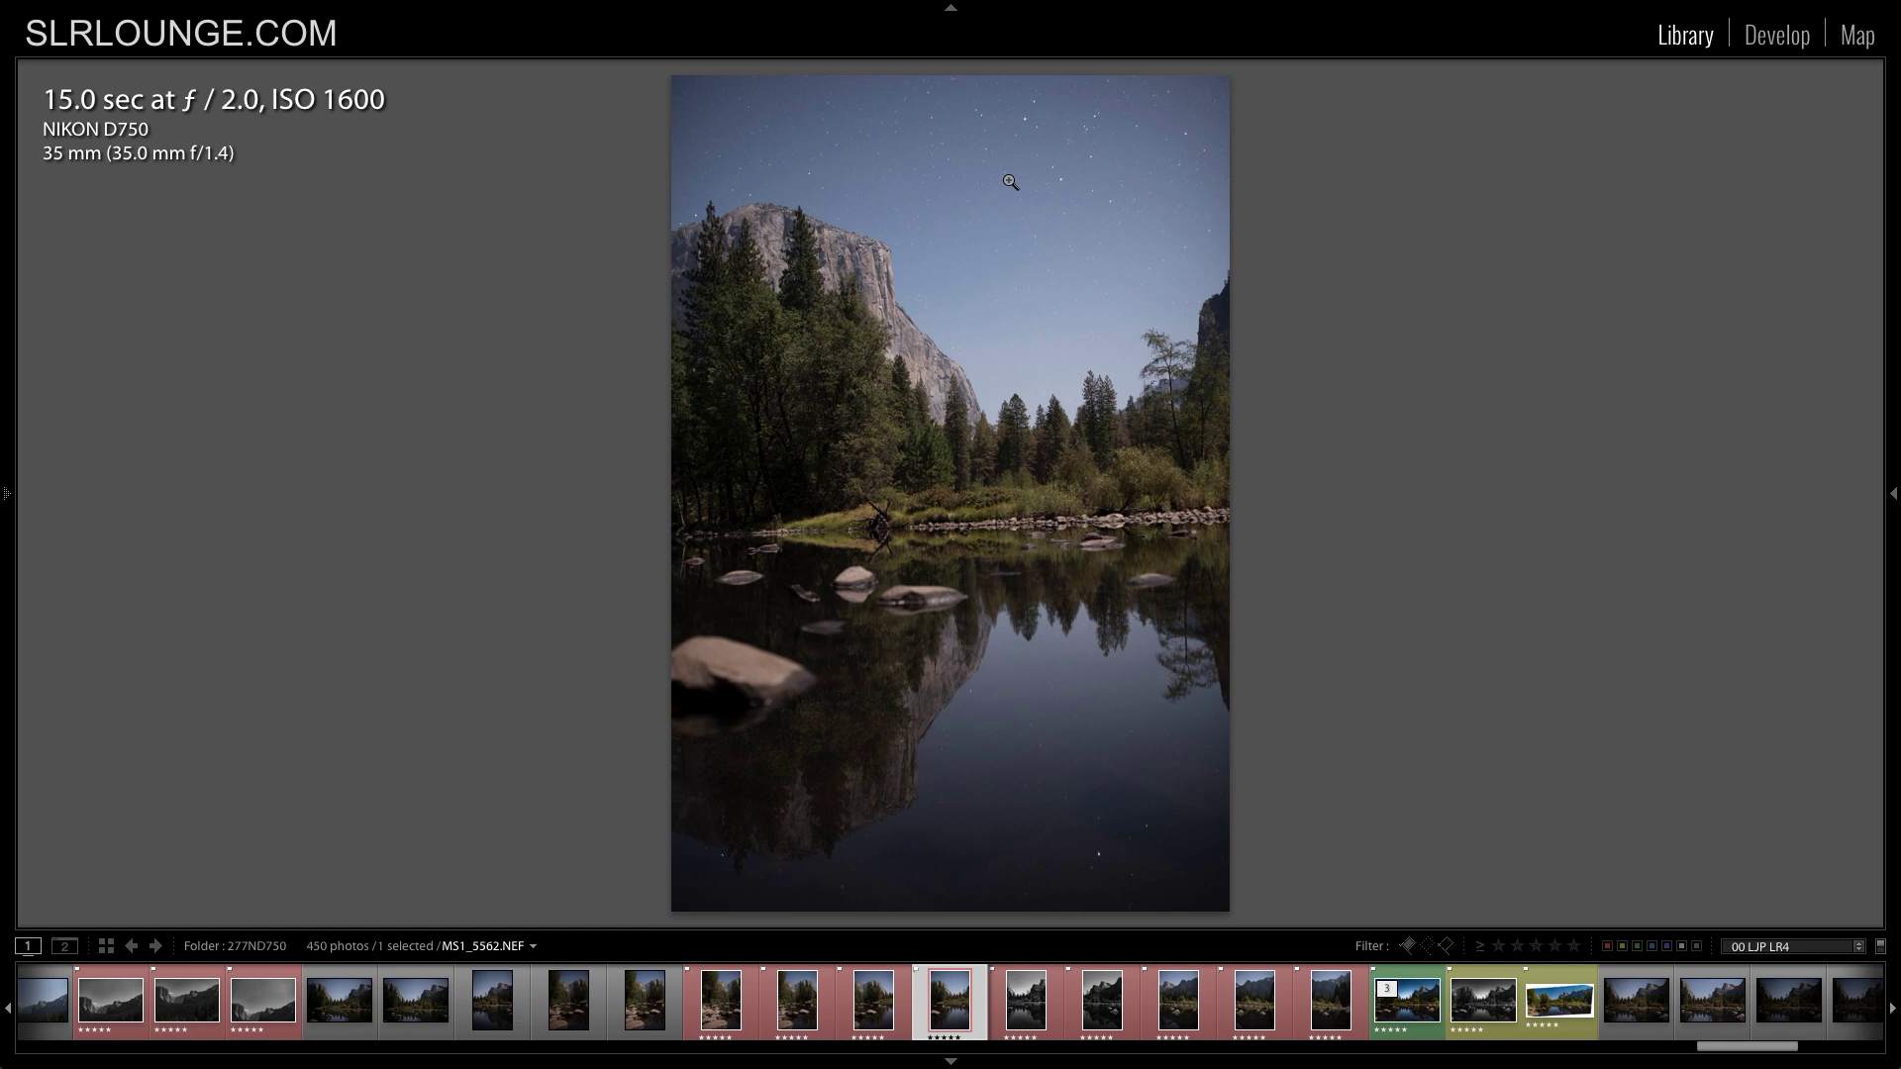
Inspect the stars at 1:1 across the sky, return to Fit, and select the sequence's first frame.
left_click(1026, 155)
left_click_drag(1209, 331, 1025, 501)
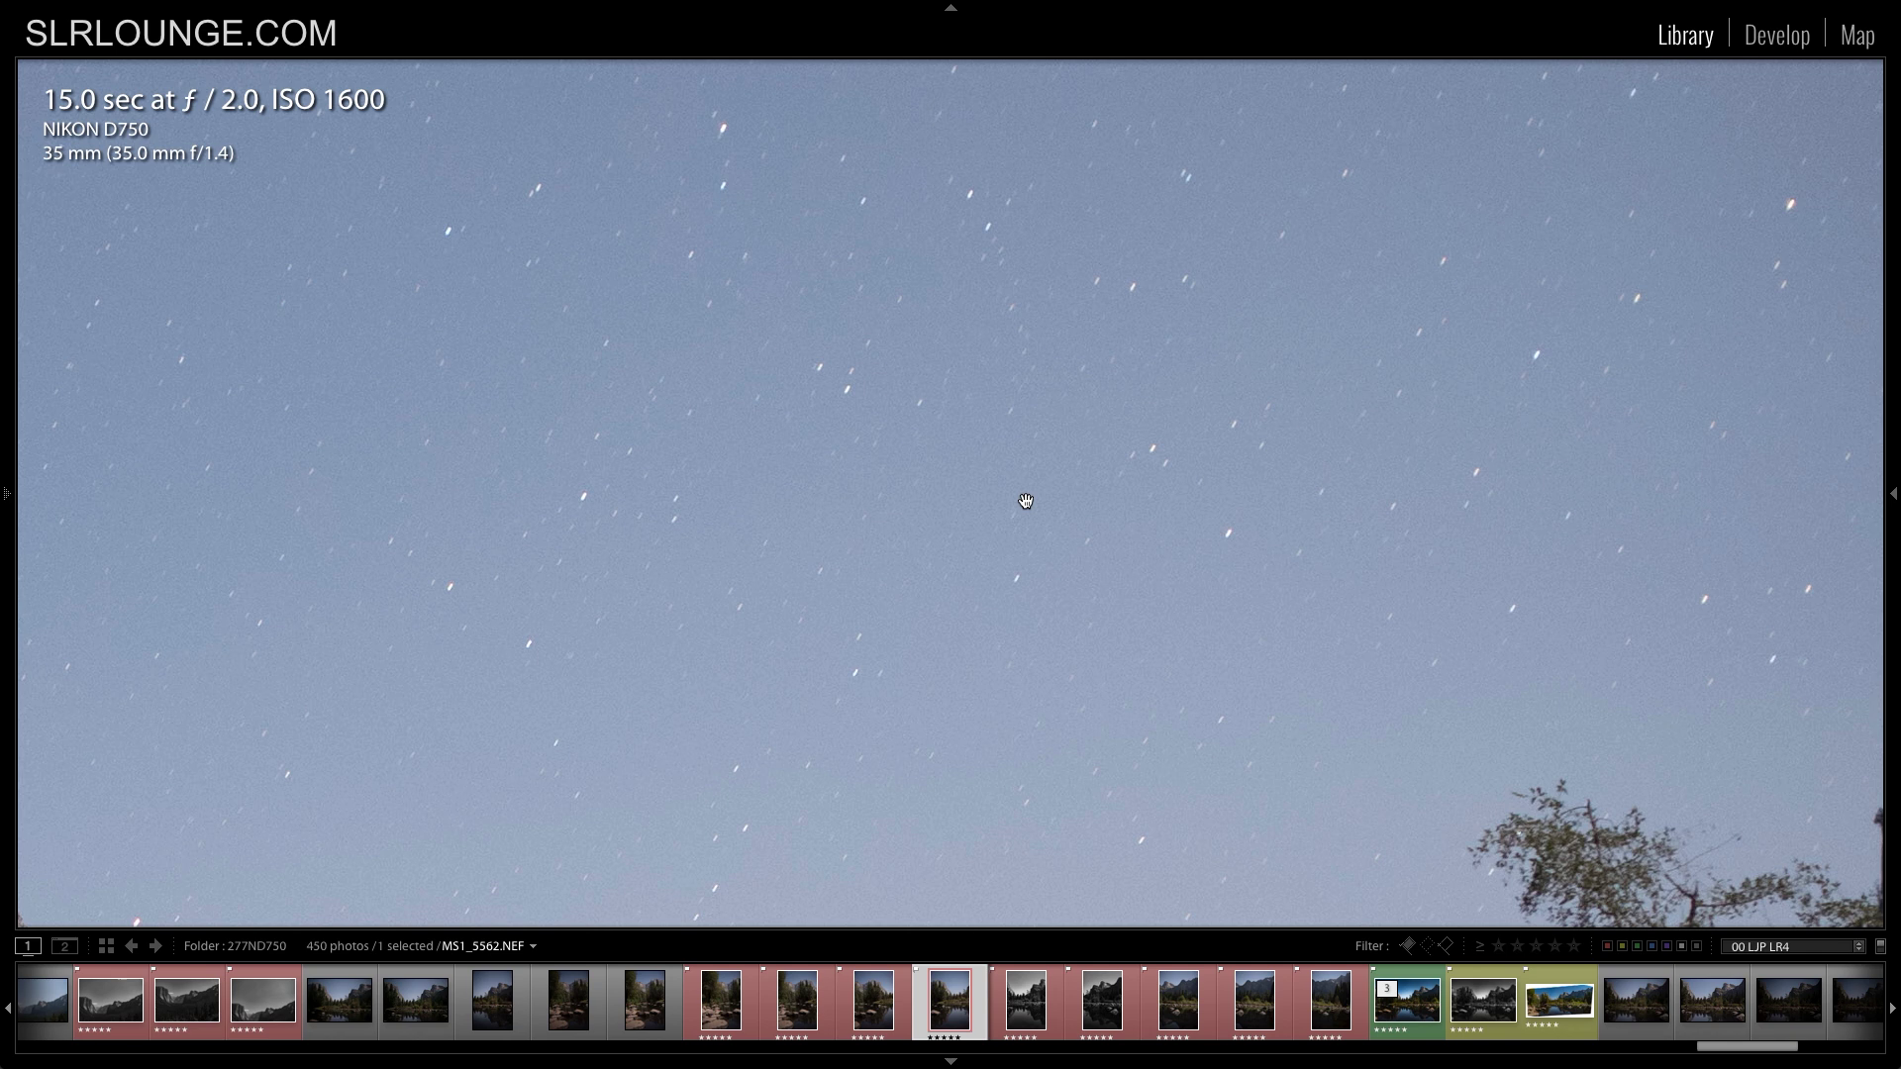
left_click_drag(1232, 546, 1238, 522)
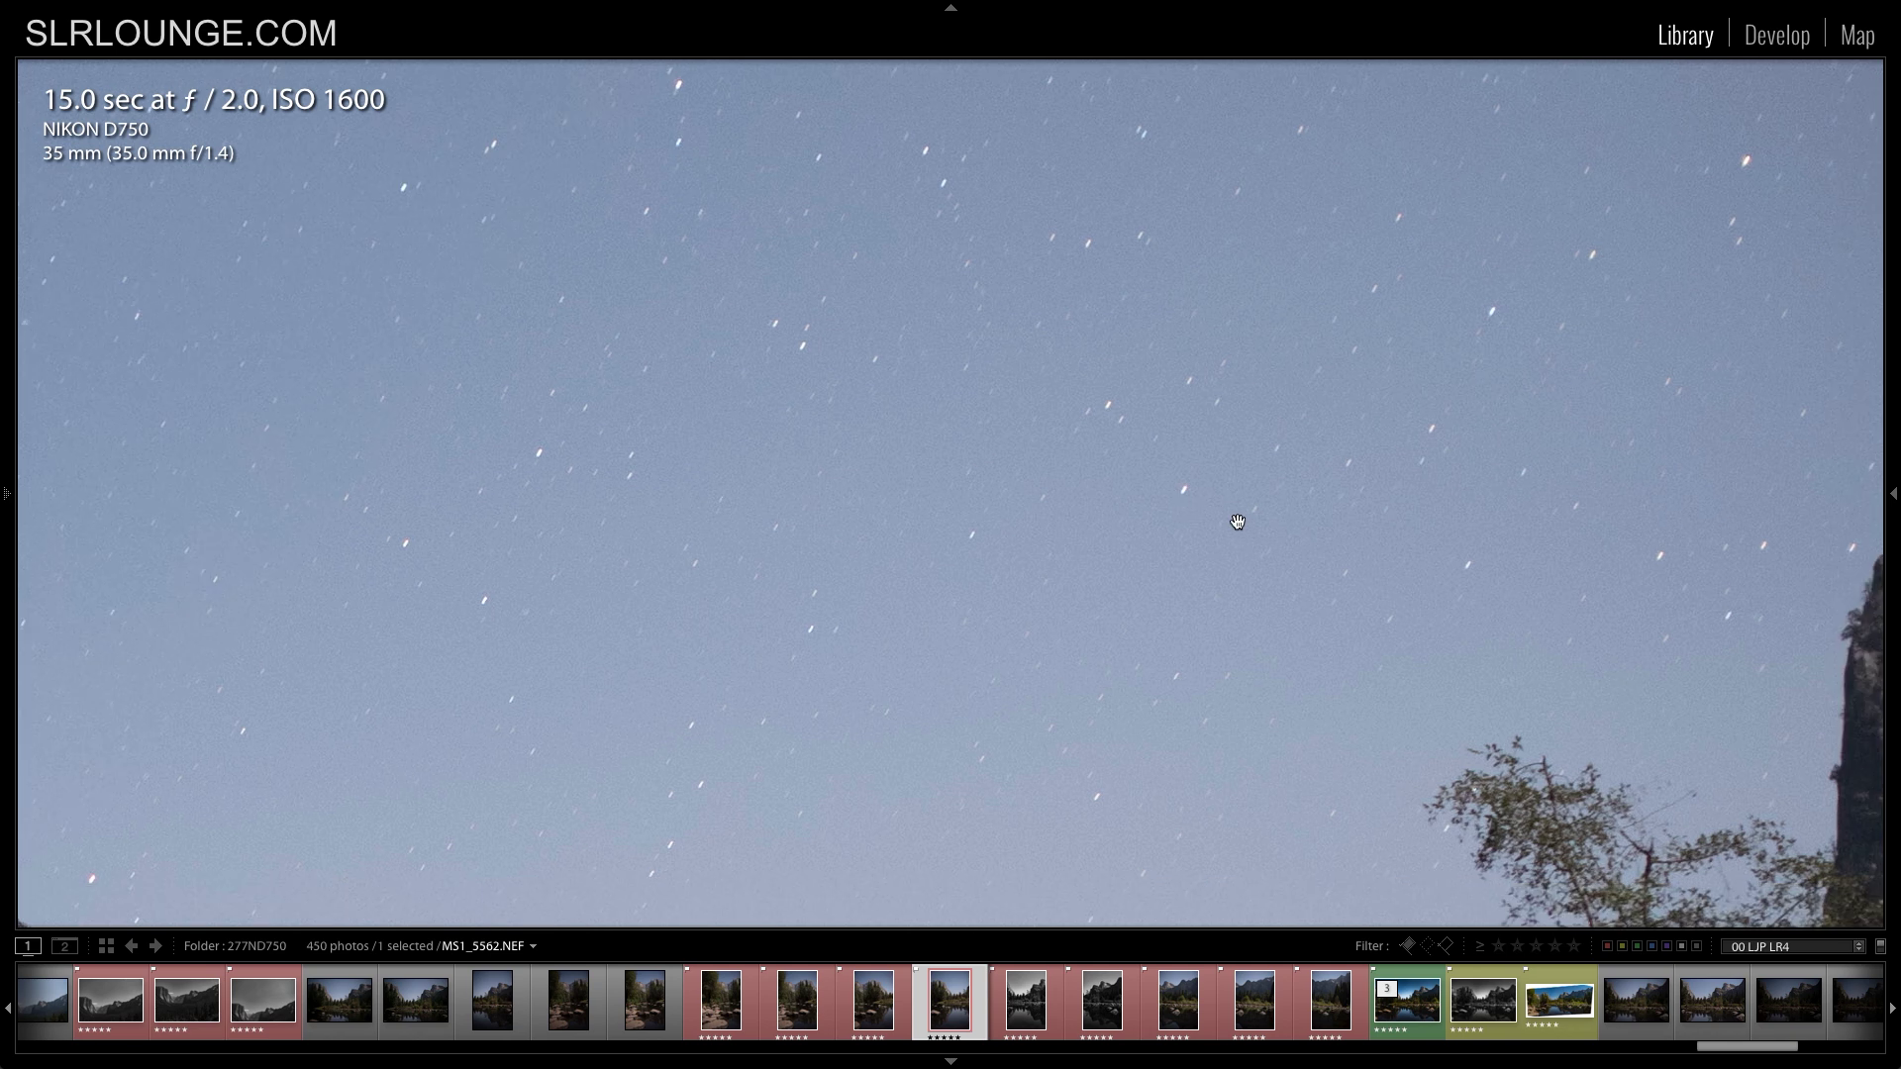
left_click(1238, 521)
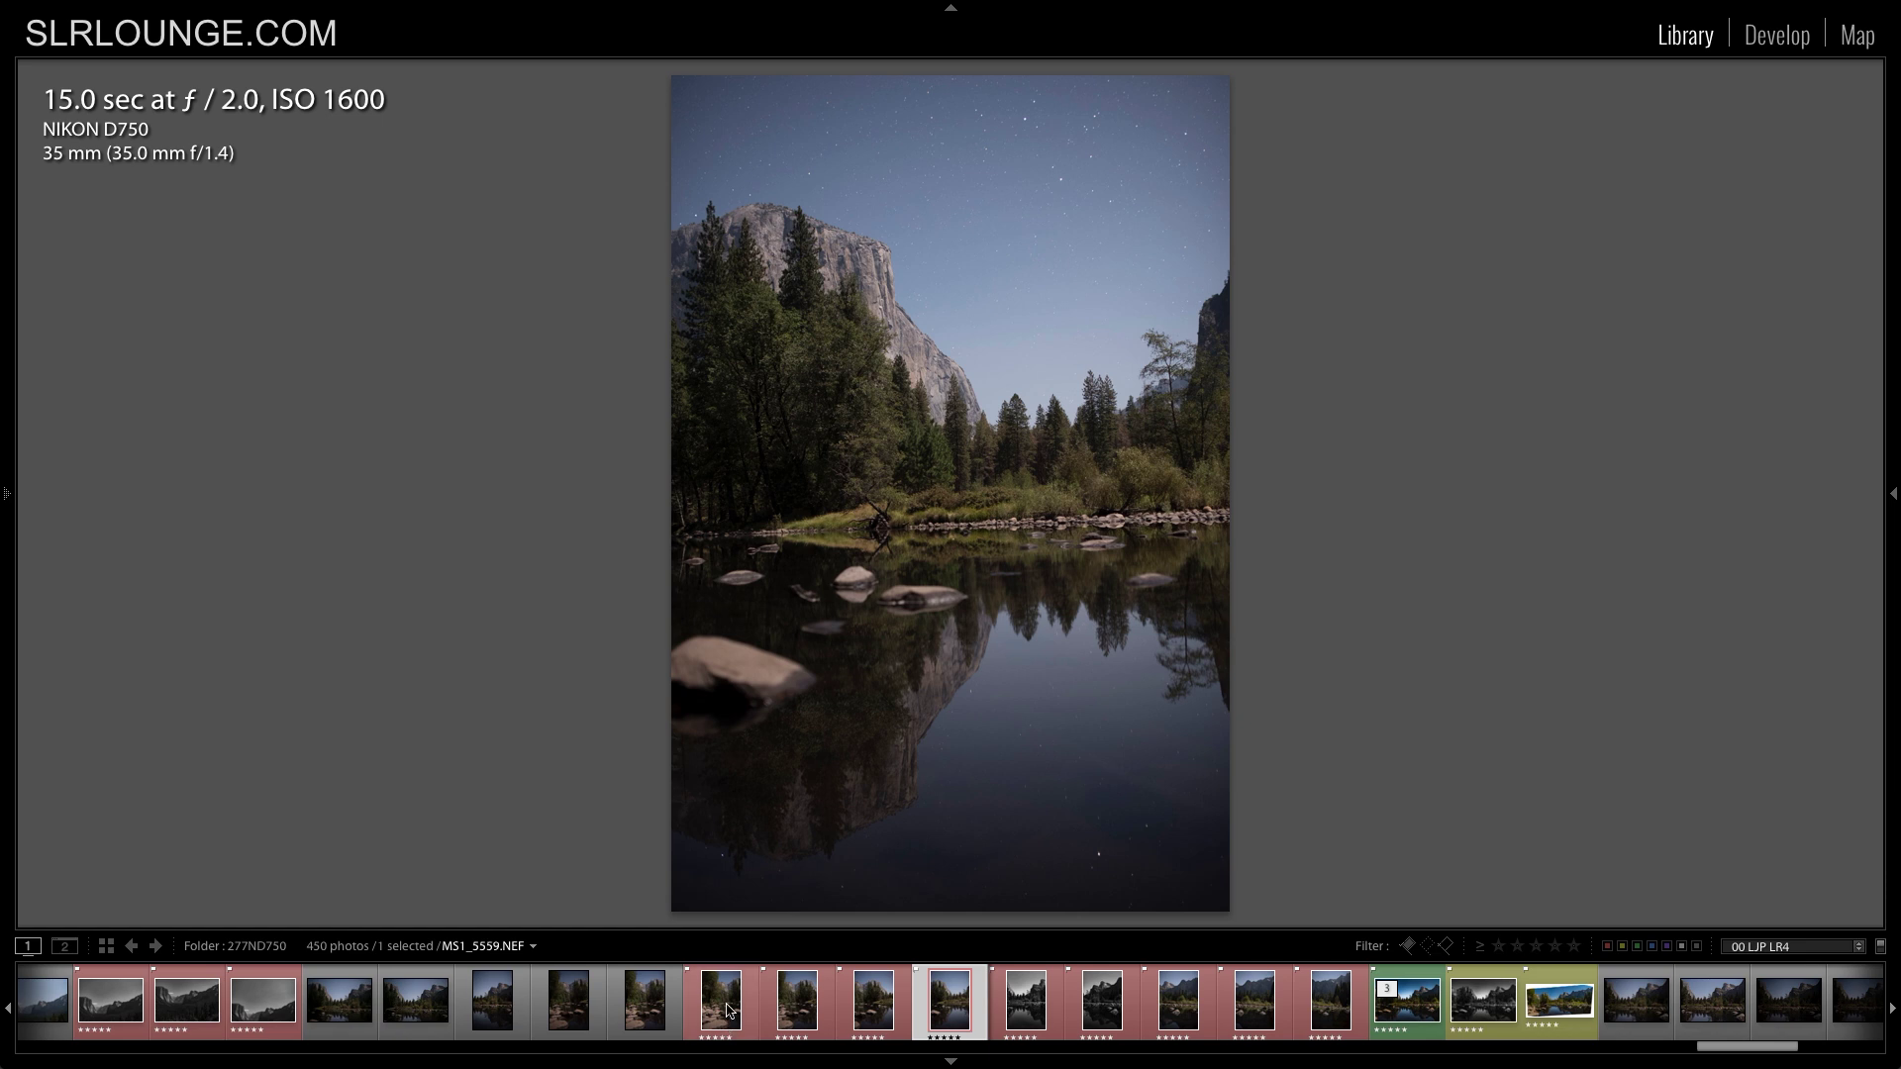
left_click(728, 1010)
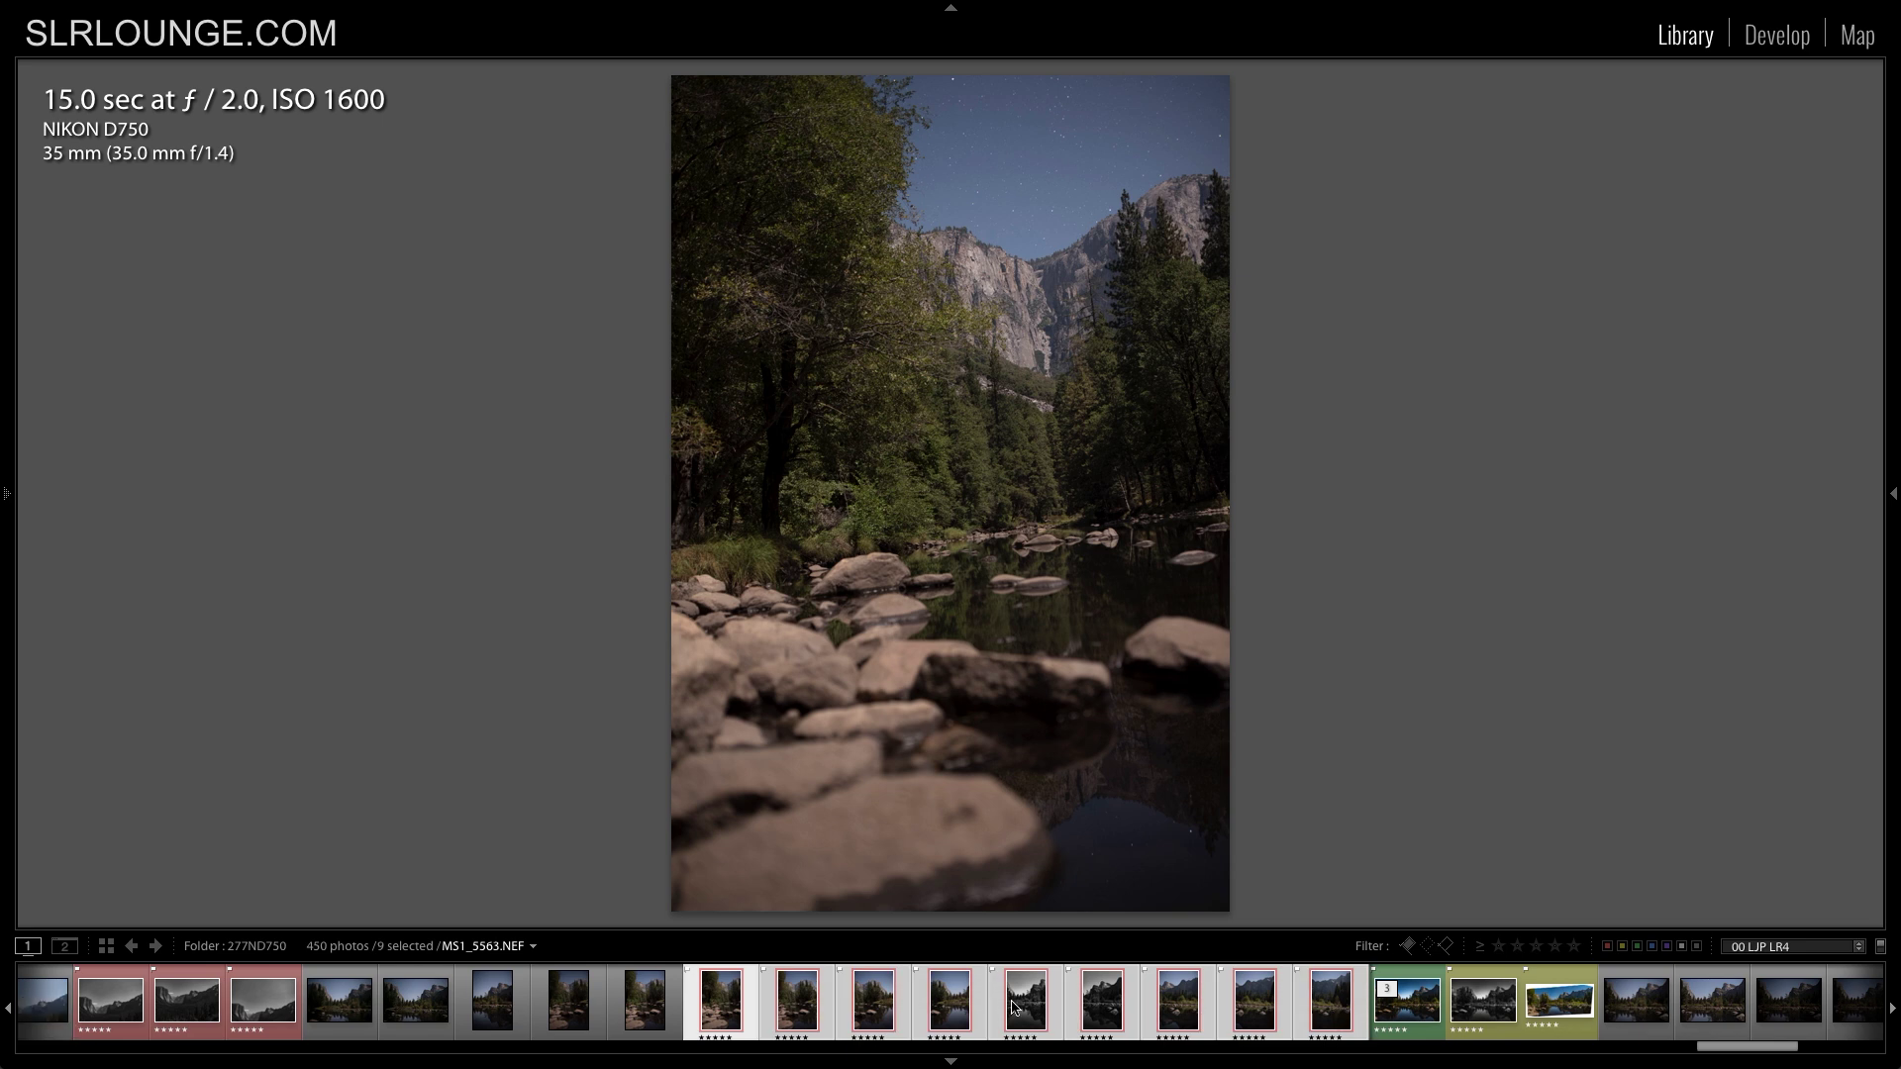
Run Photo Merge > Panorama on the nine selected vertical frames.
right_click(1026, 1009)
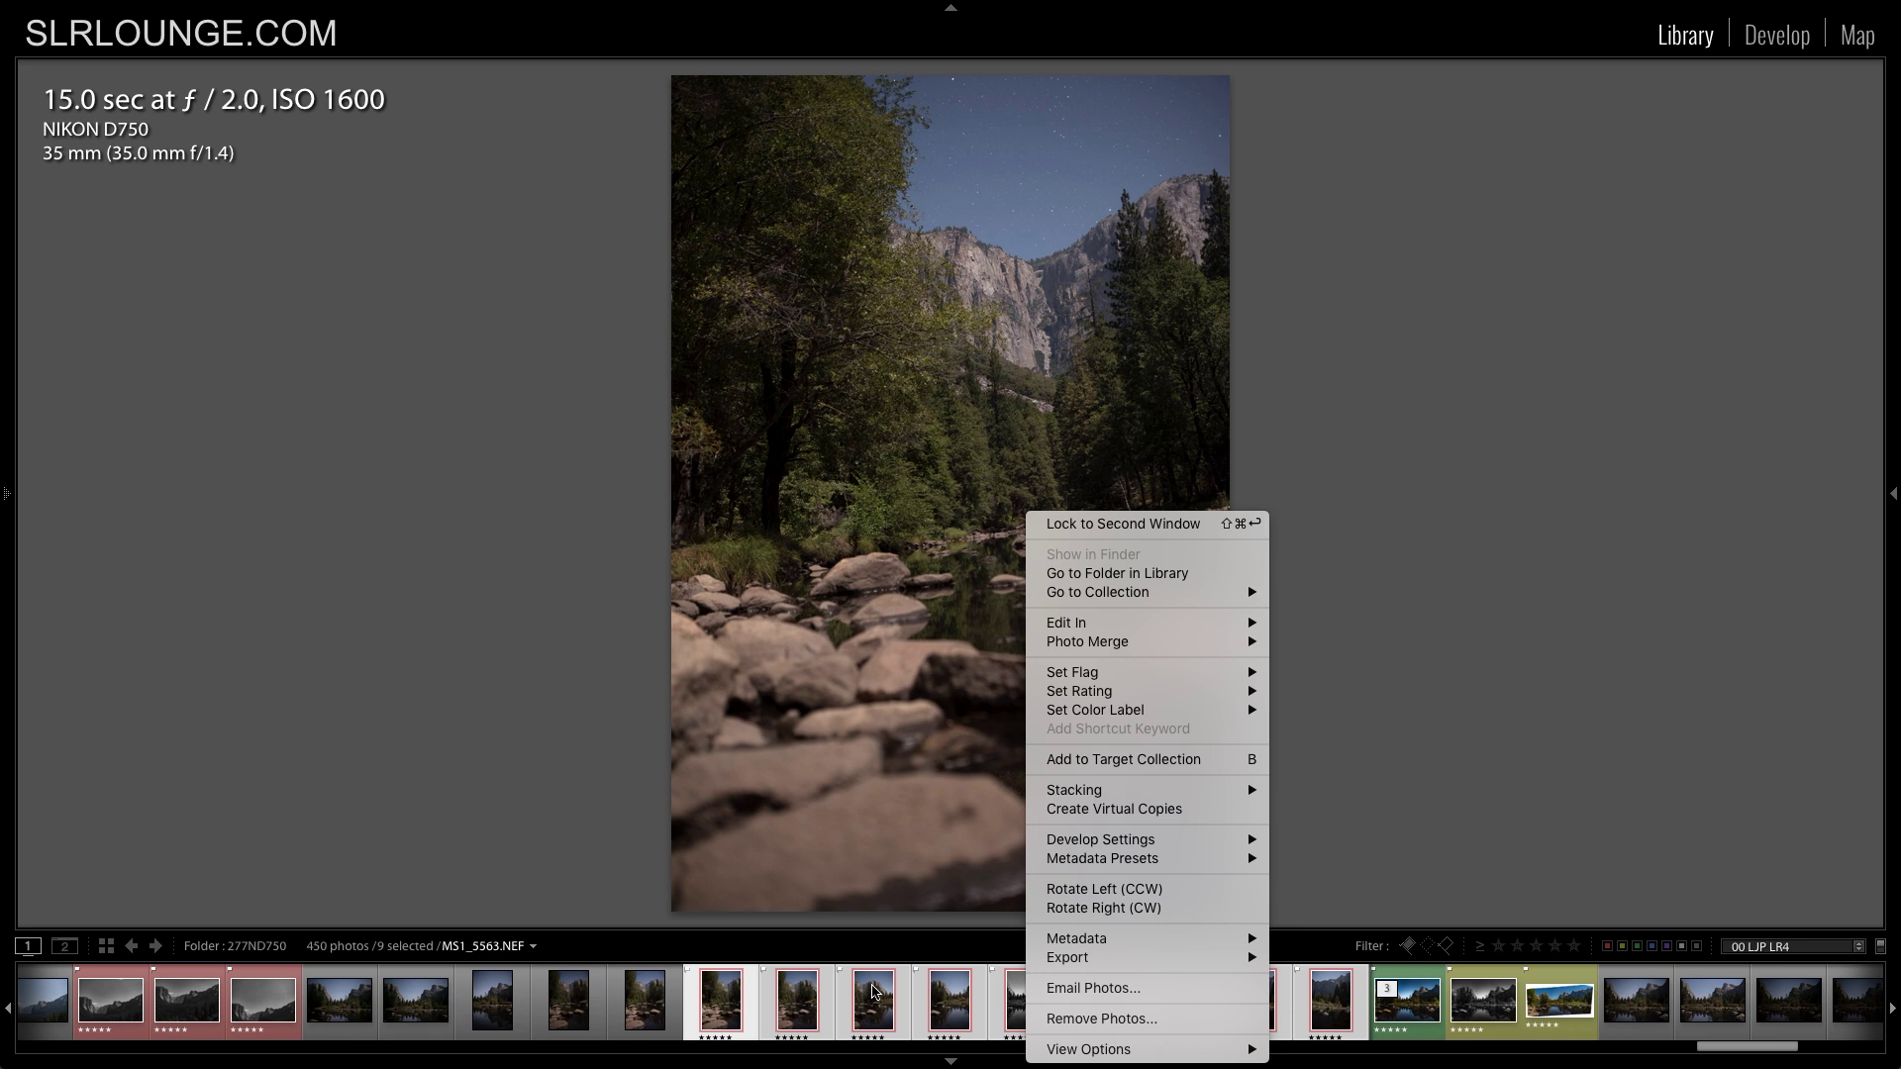
mouse_move(1119, 648)
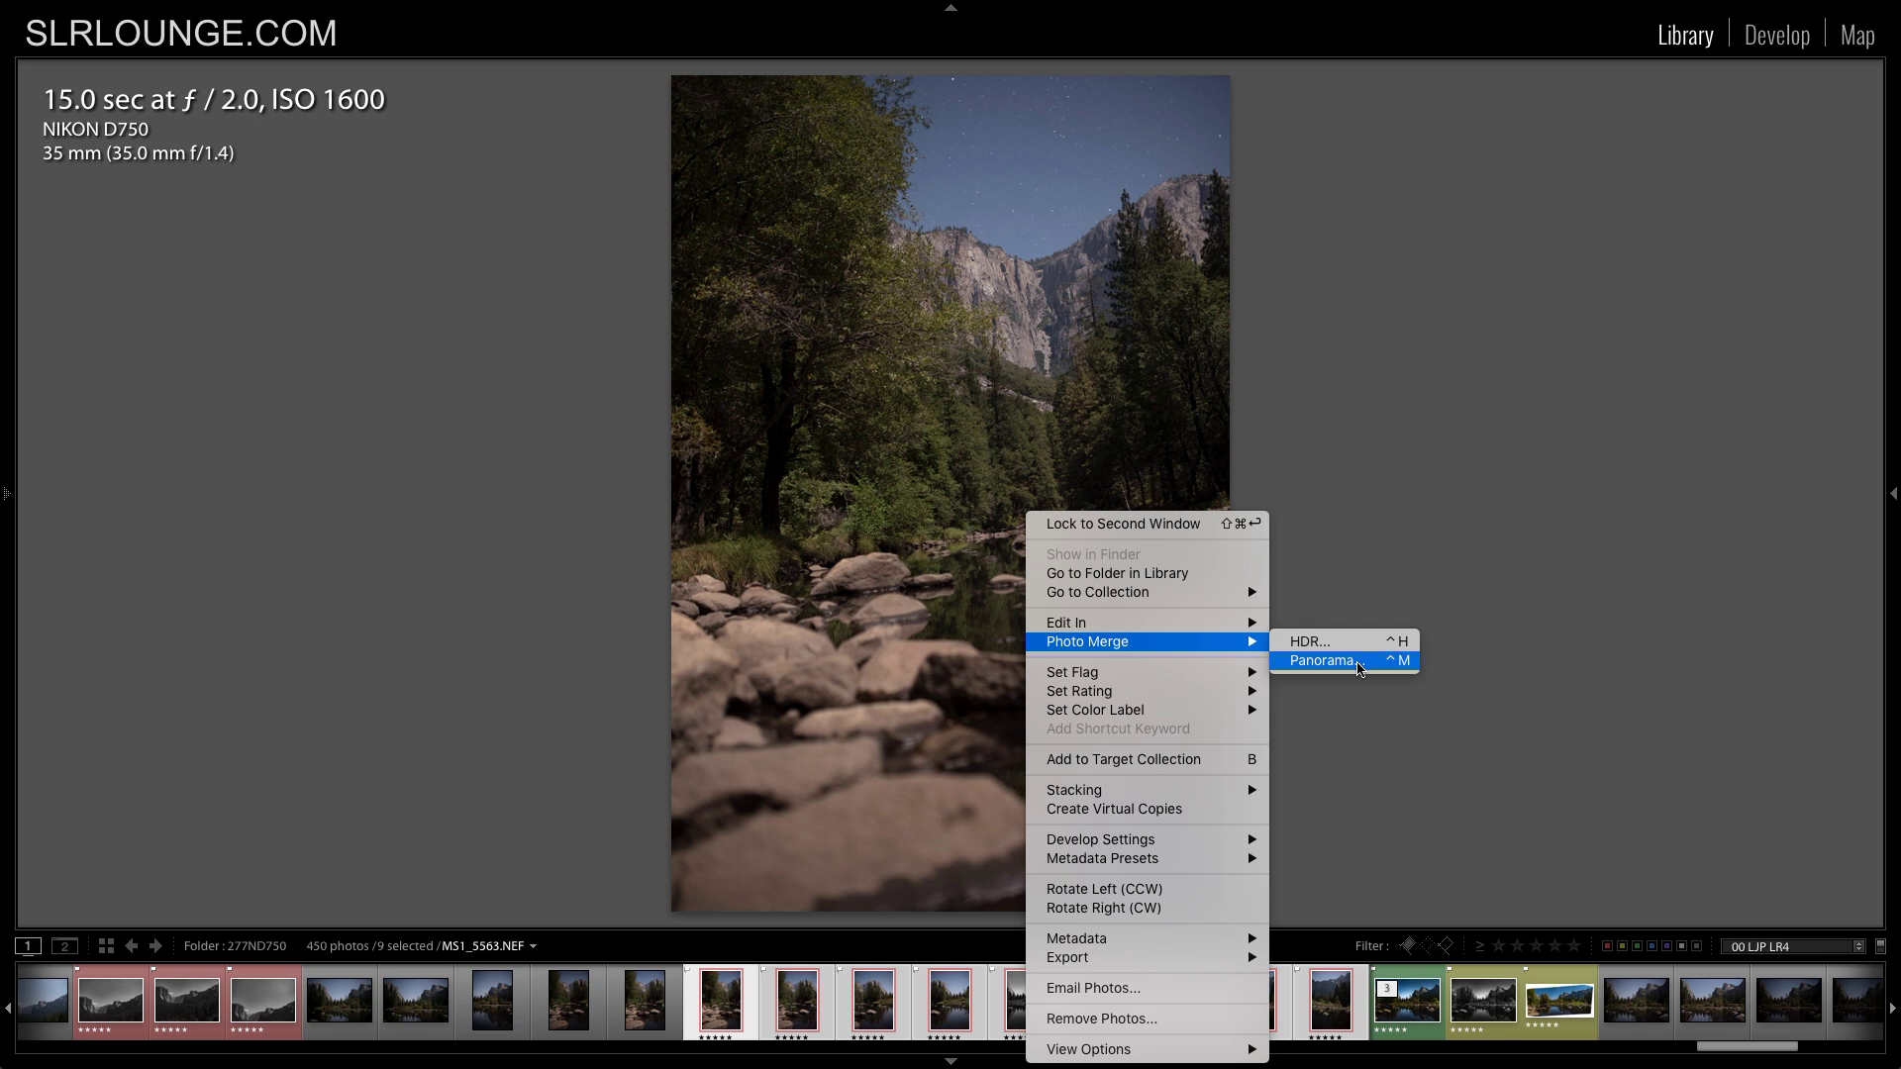
left_click(1359, 670)
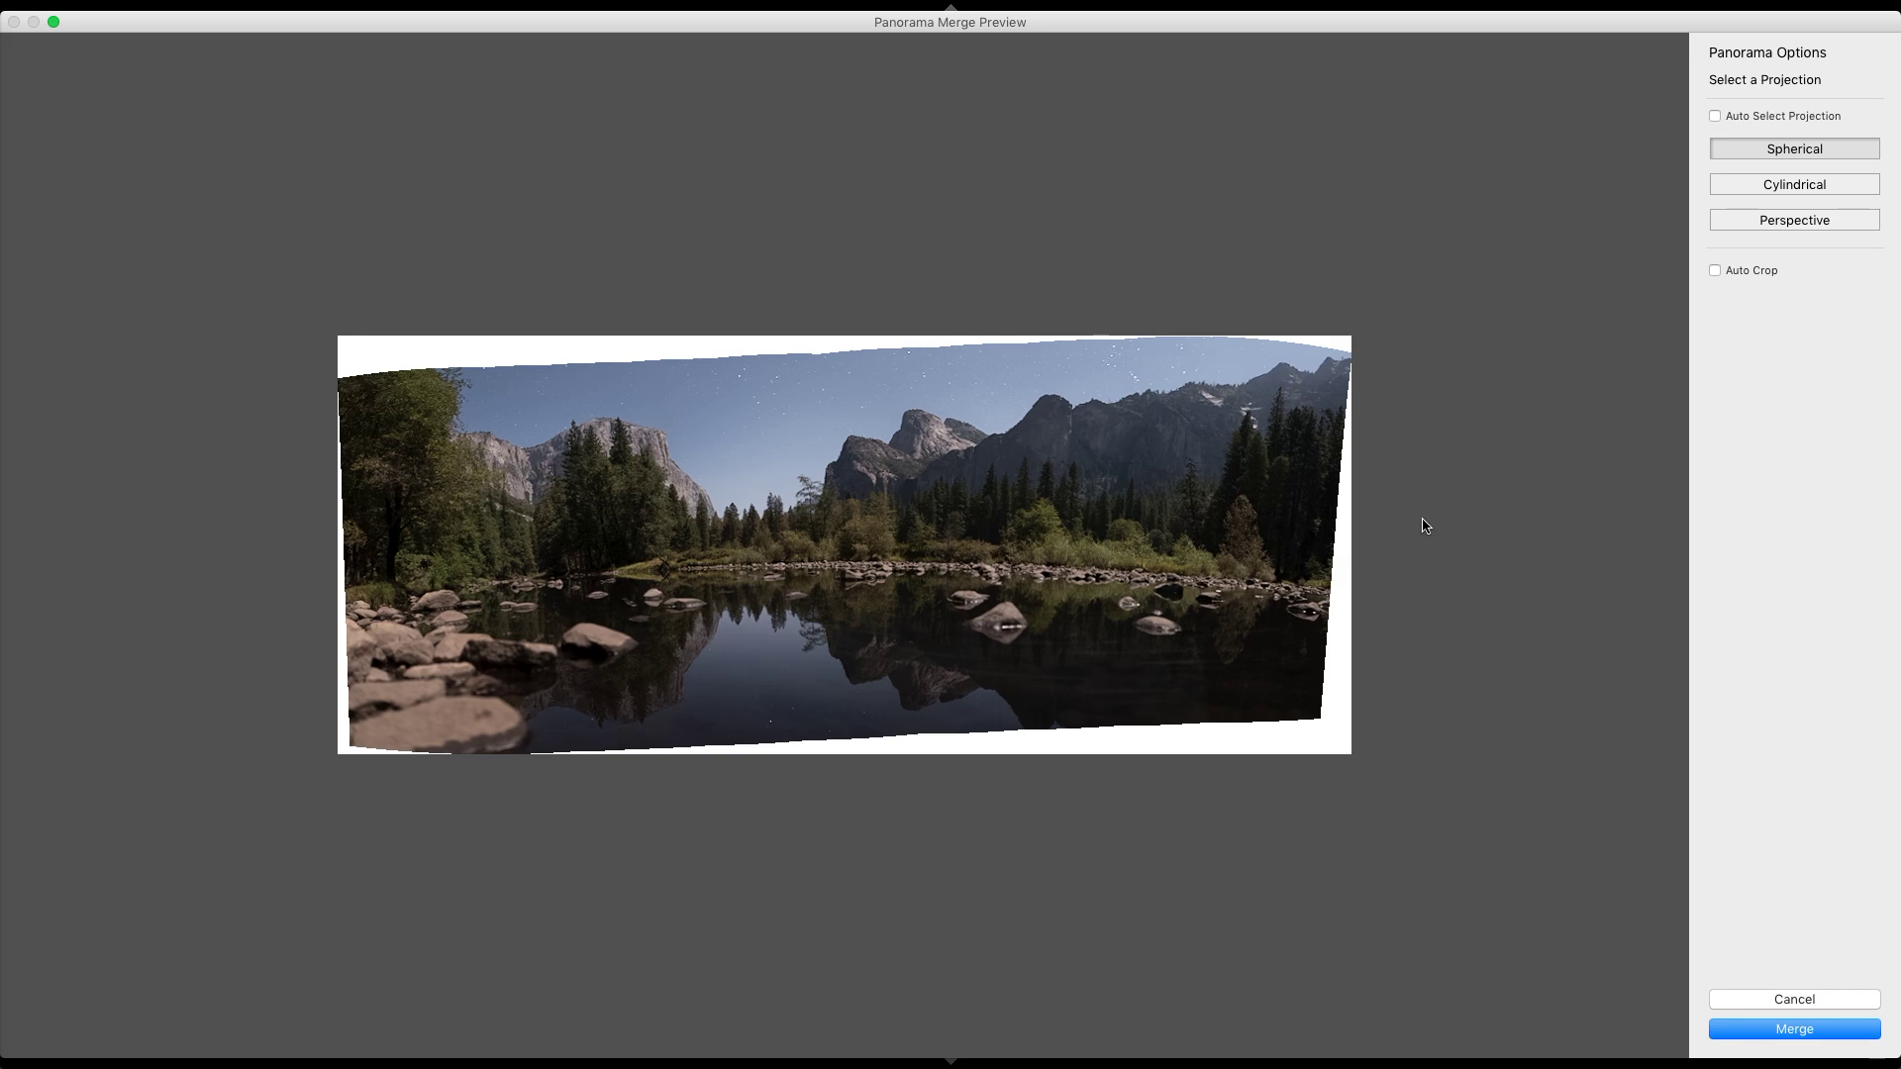
Compare Cylindrical, Perspective and Spherical projections, then close the preview without merging.
left_click(1792, 185)
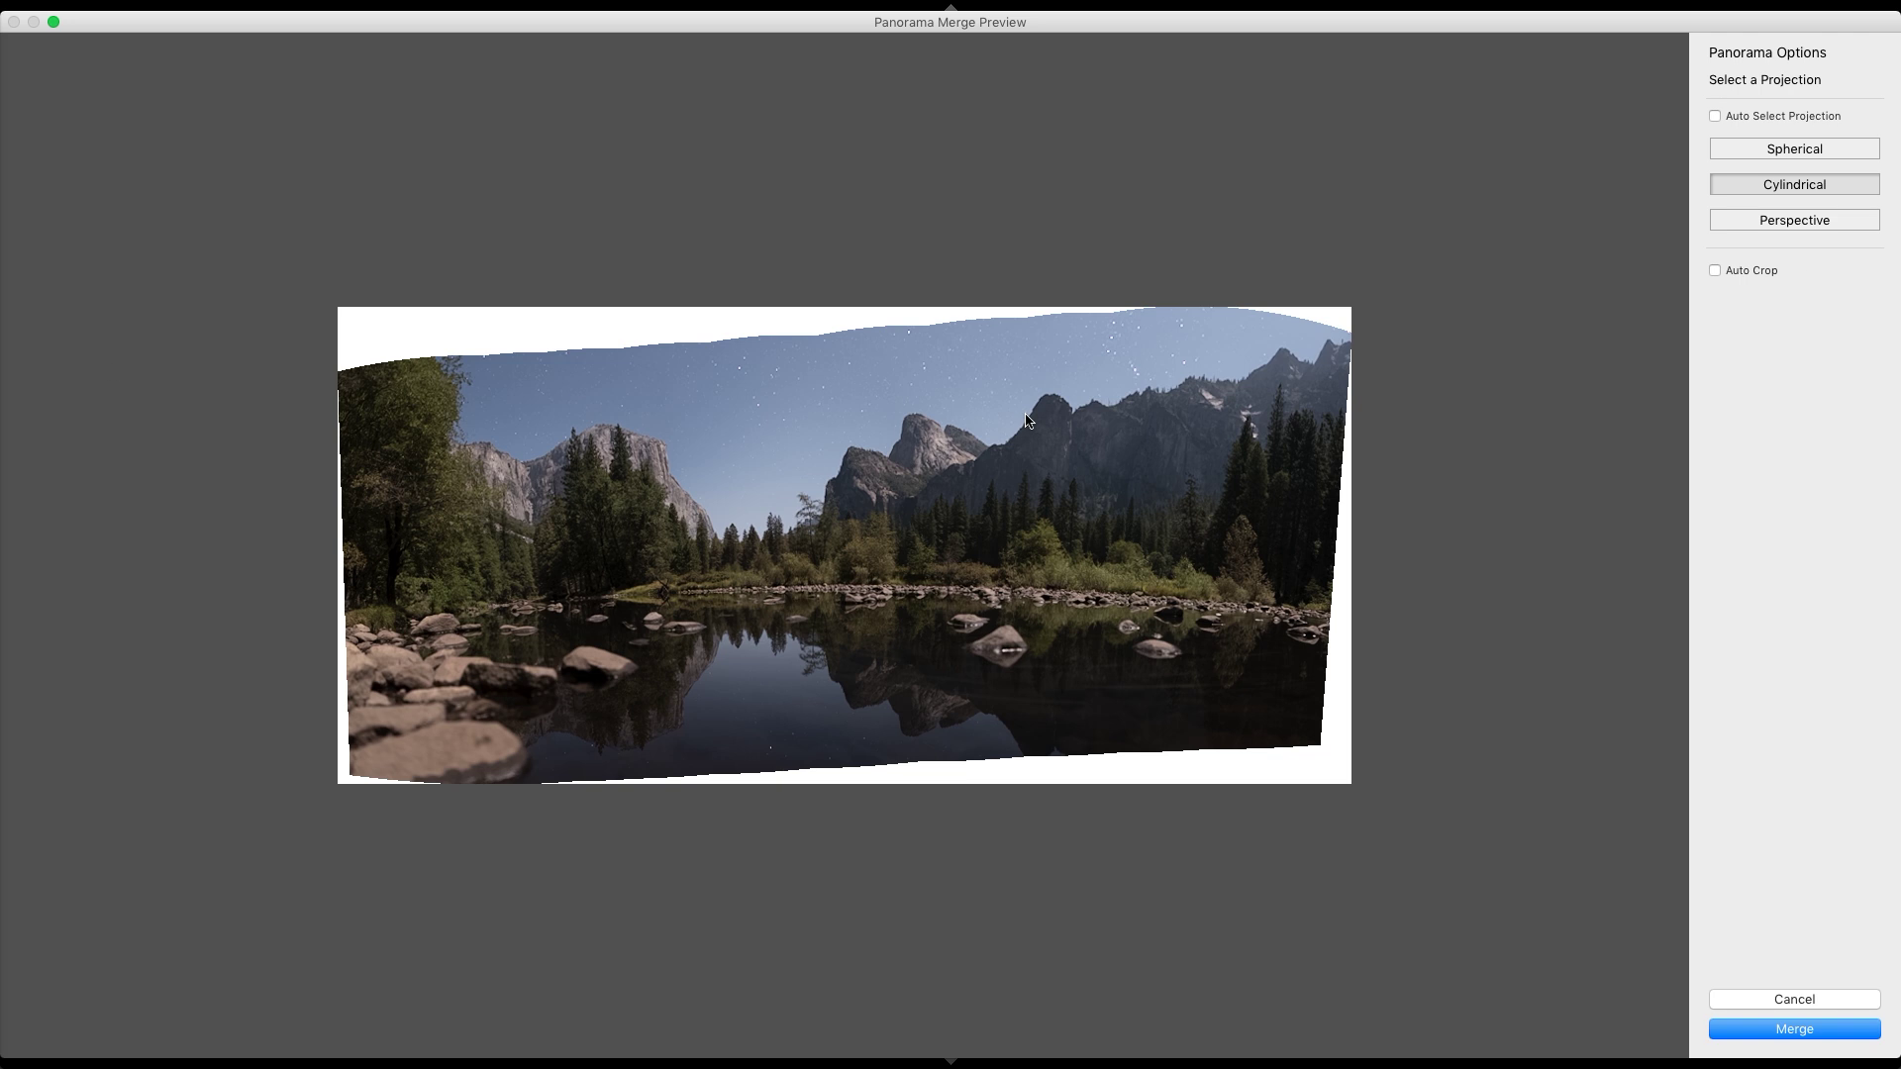
left_click(1812, 223)
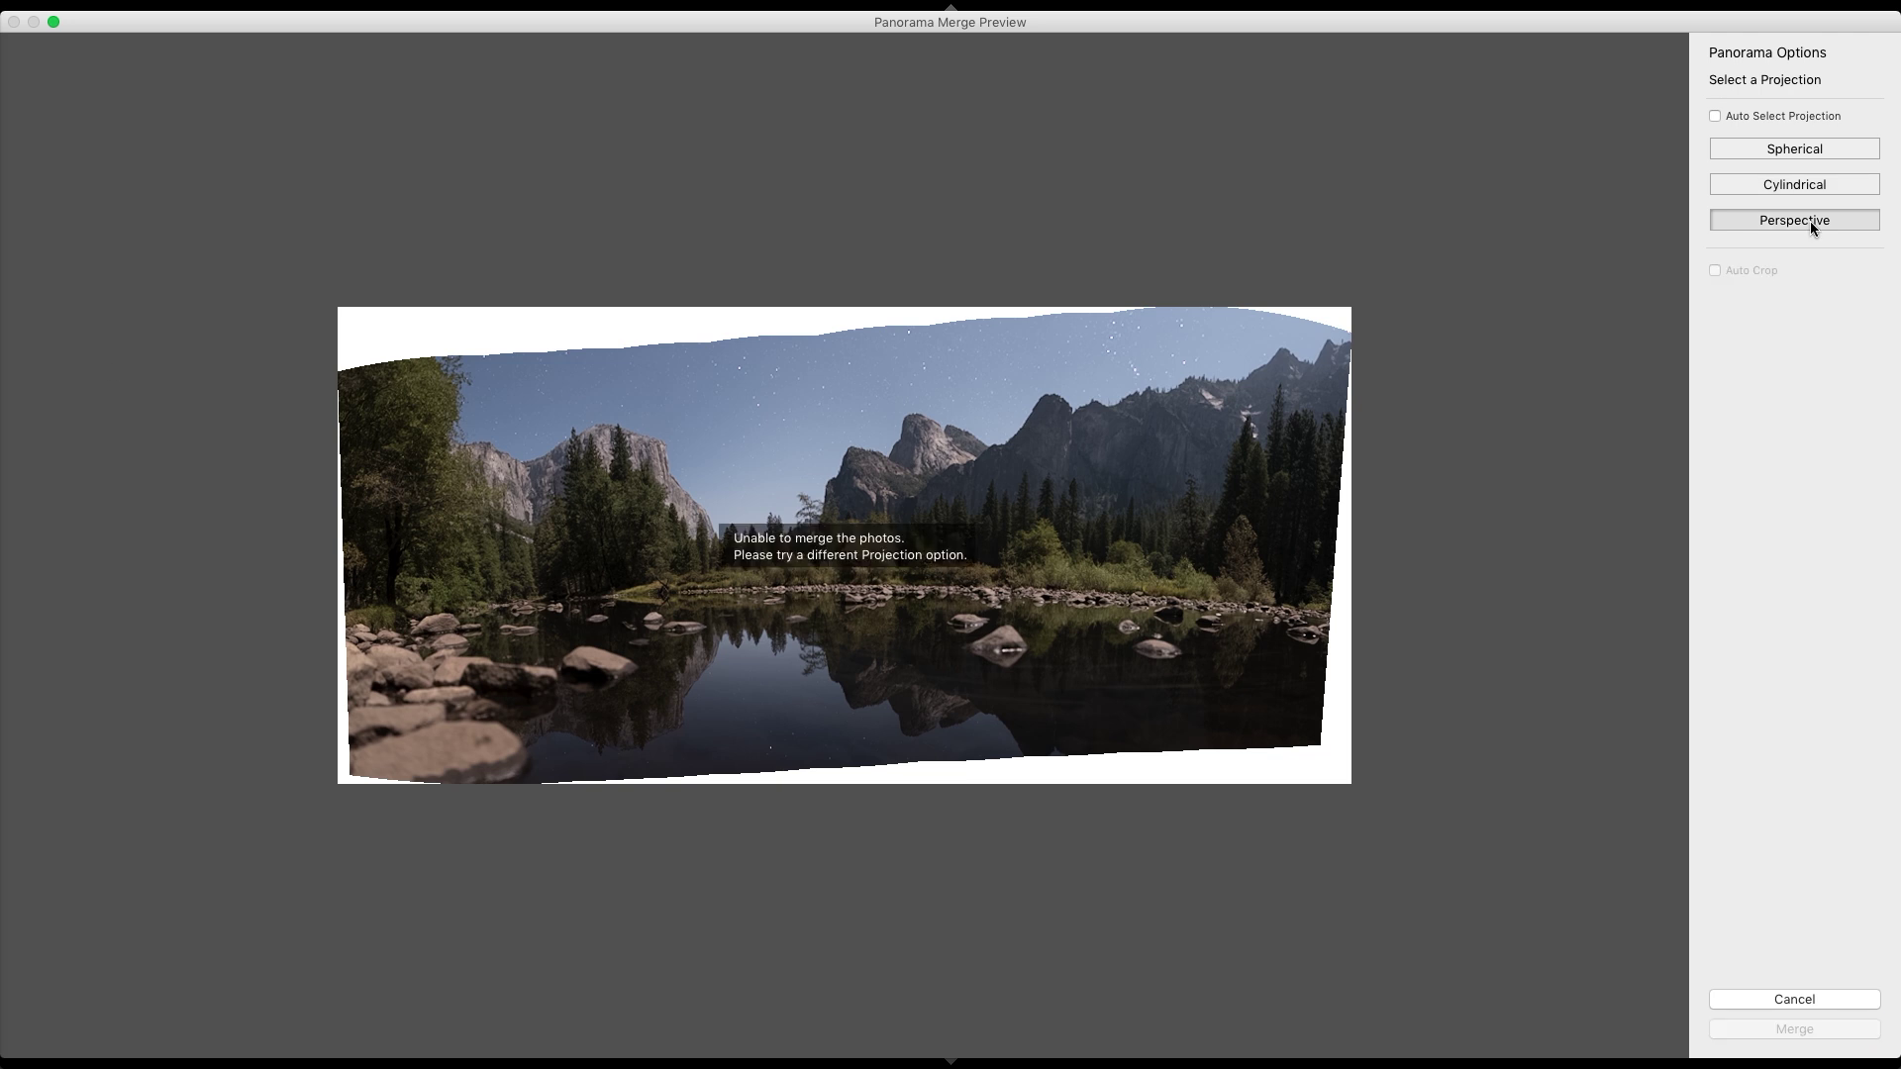
left_click(1794, 187)
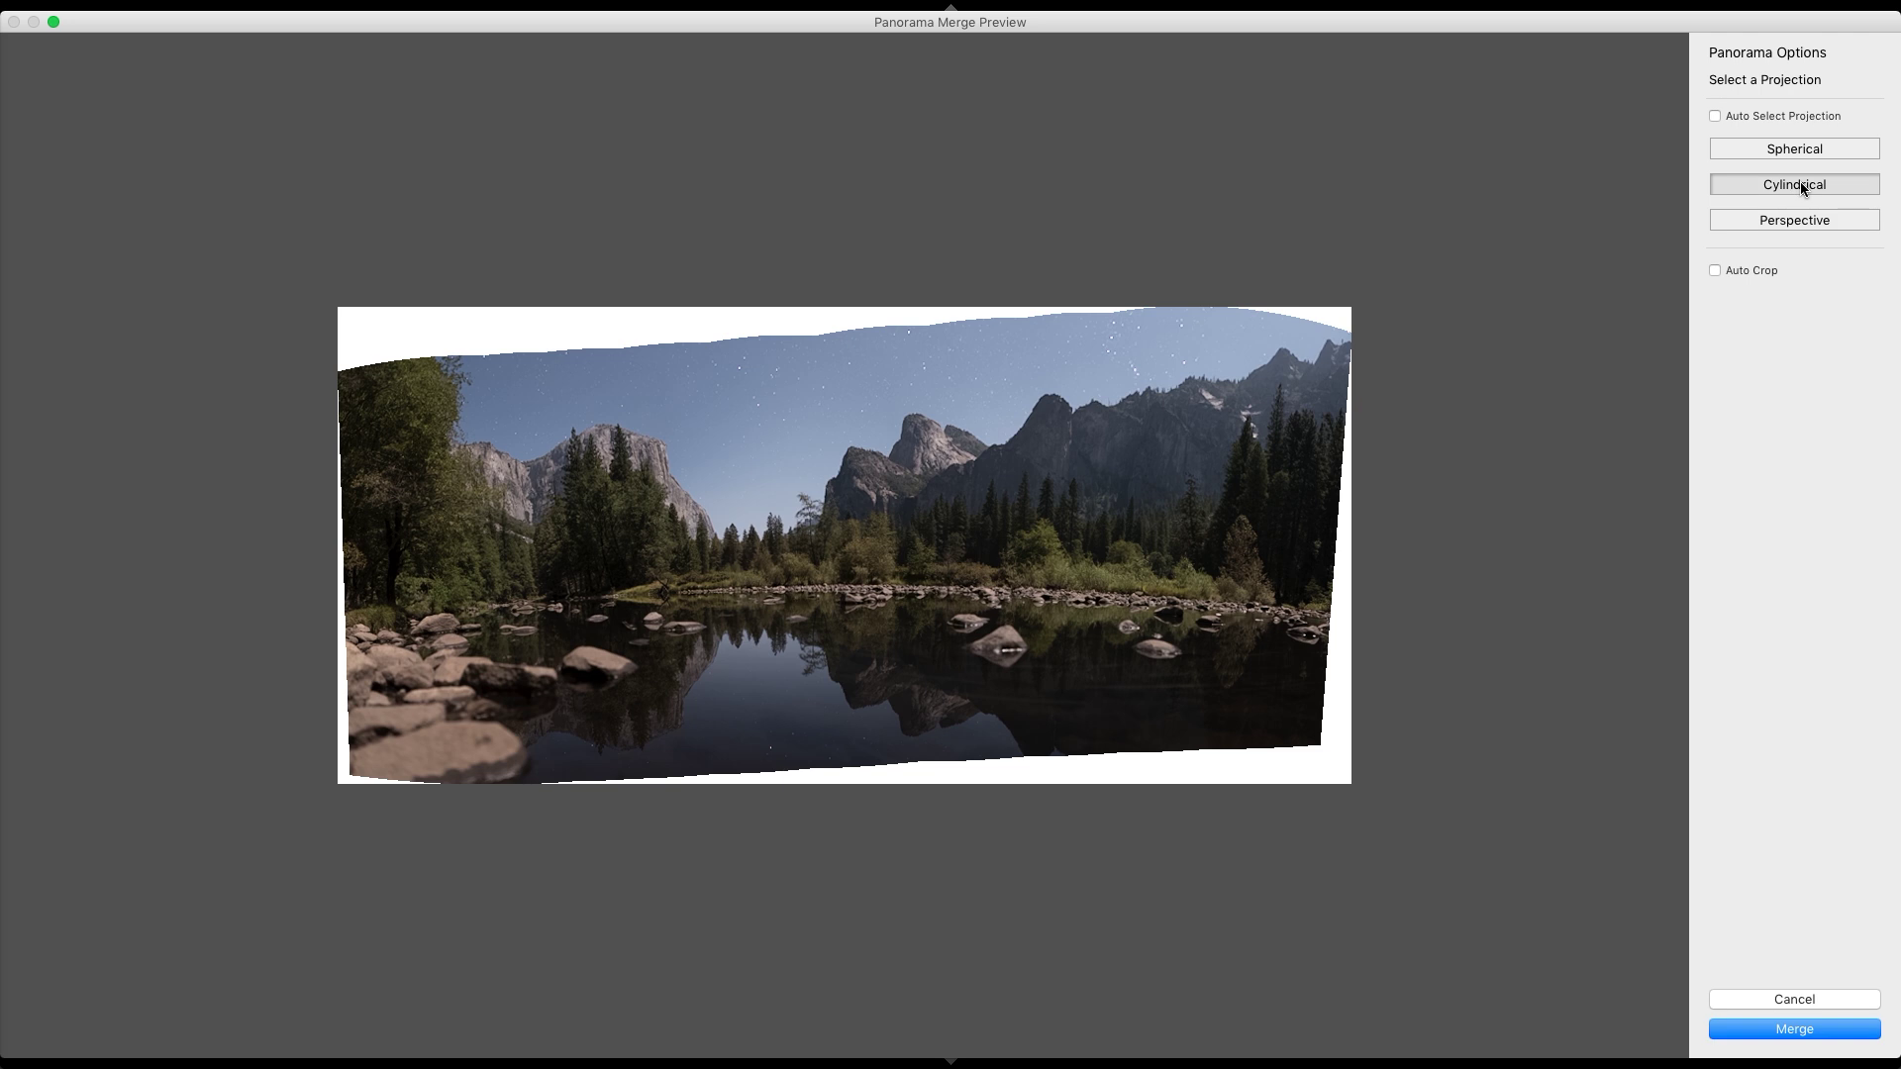
left_click(1796, 149)
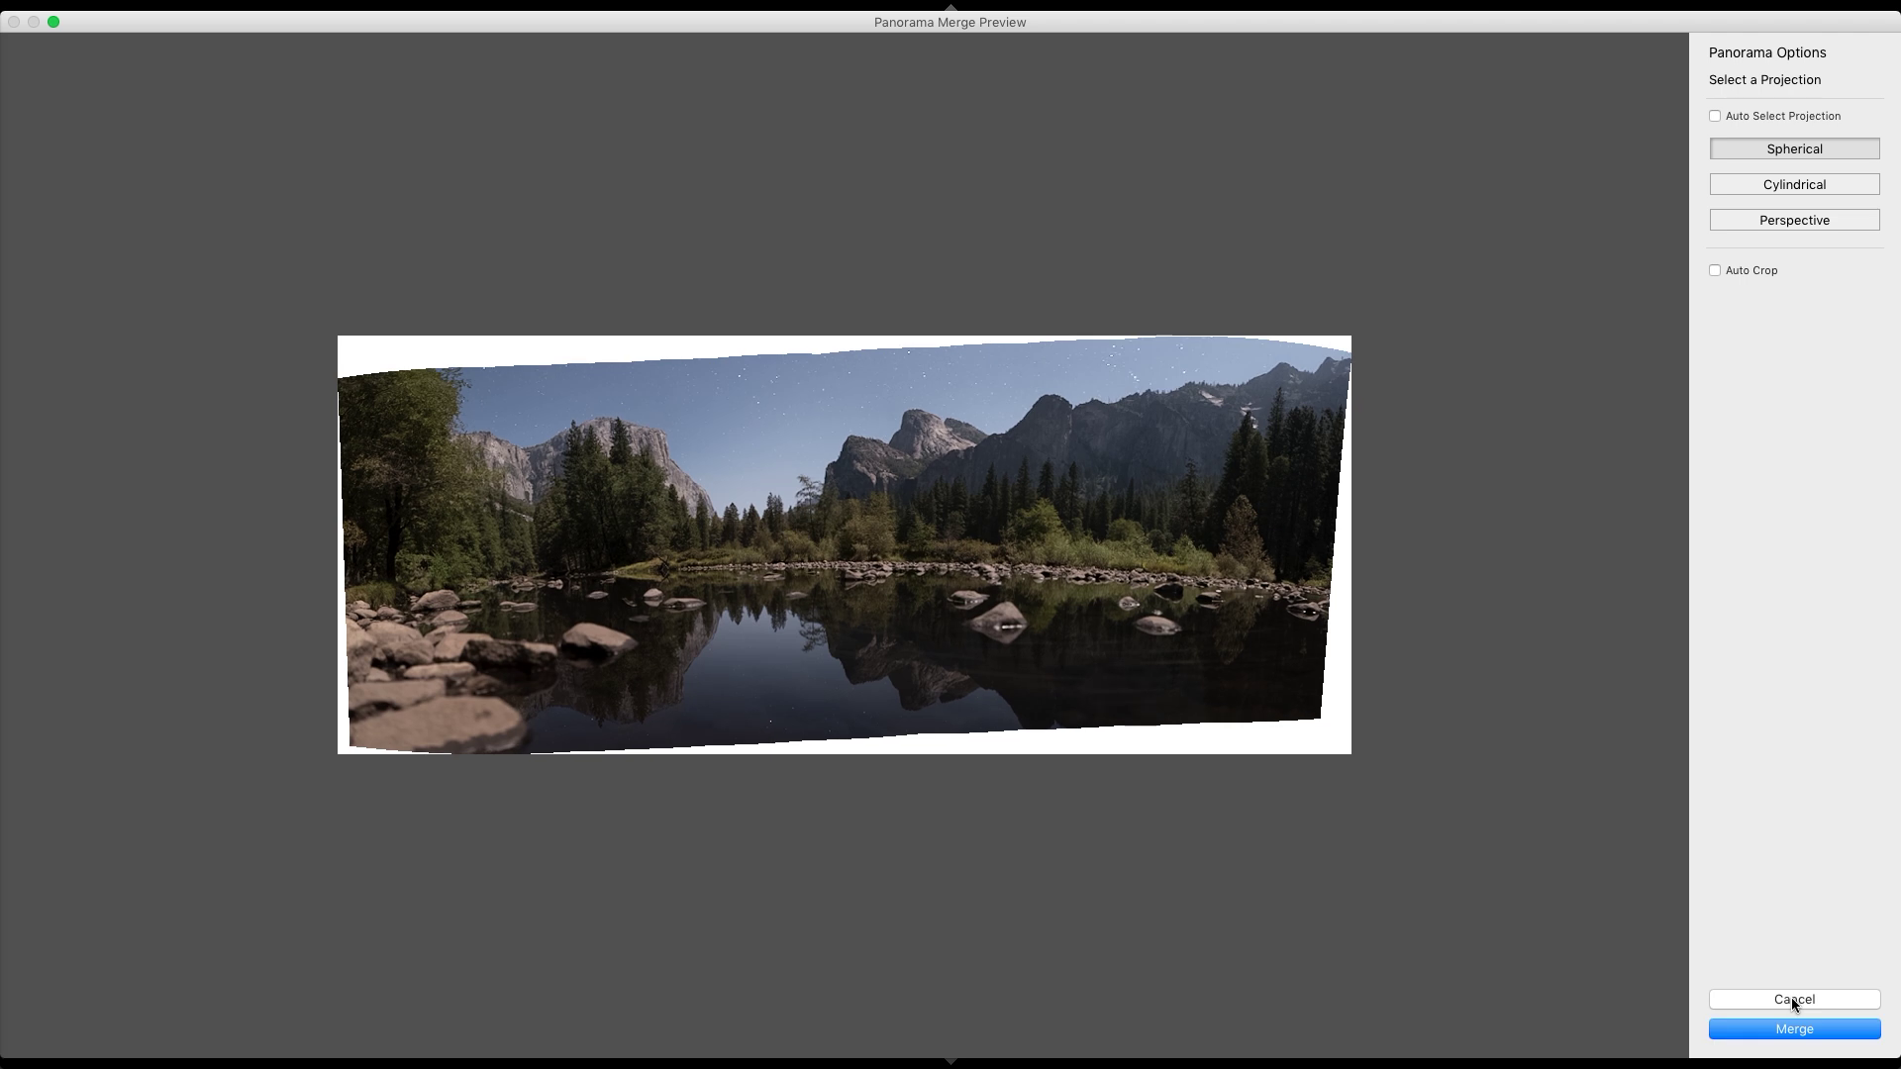
left_click(1793, 1000)
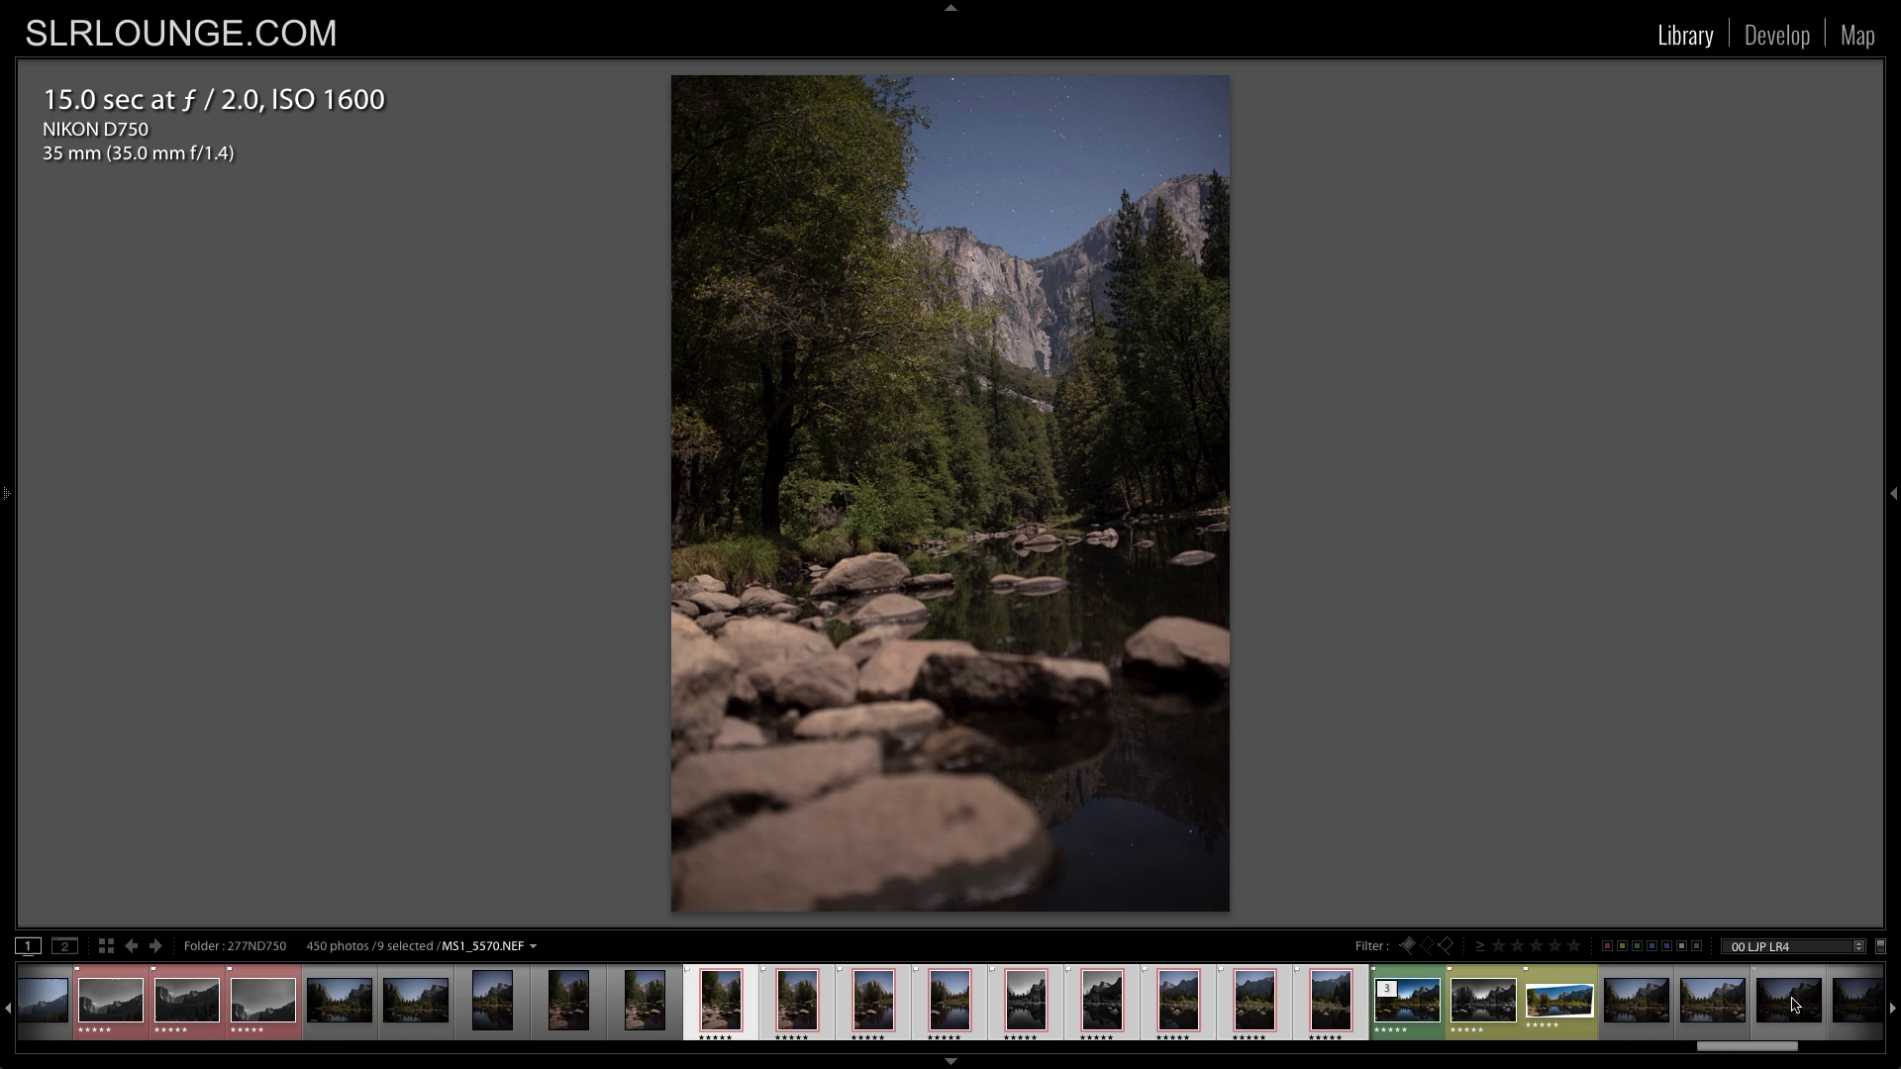
Select MS1_5559-Pano.dng alone and switch to the Develop module.
left_click(1562, 1018)
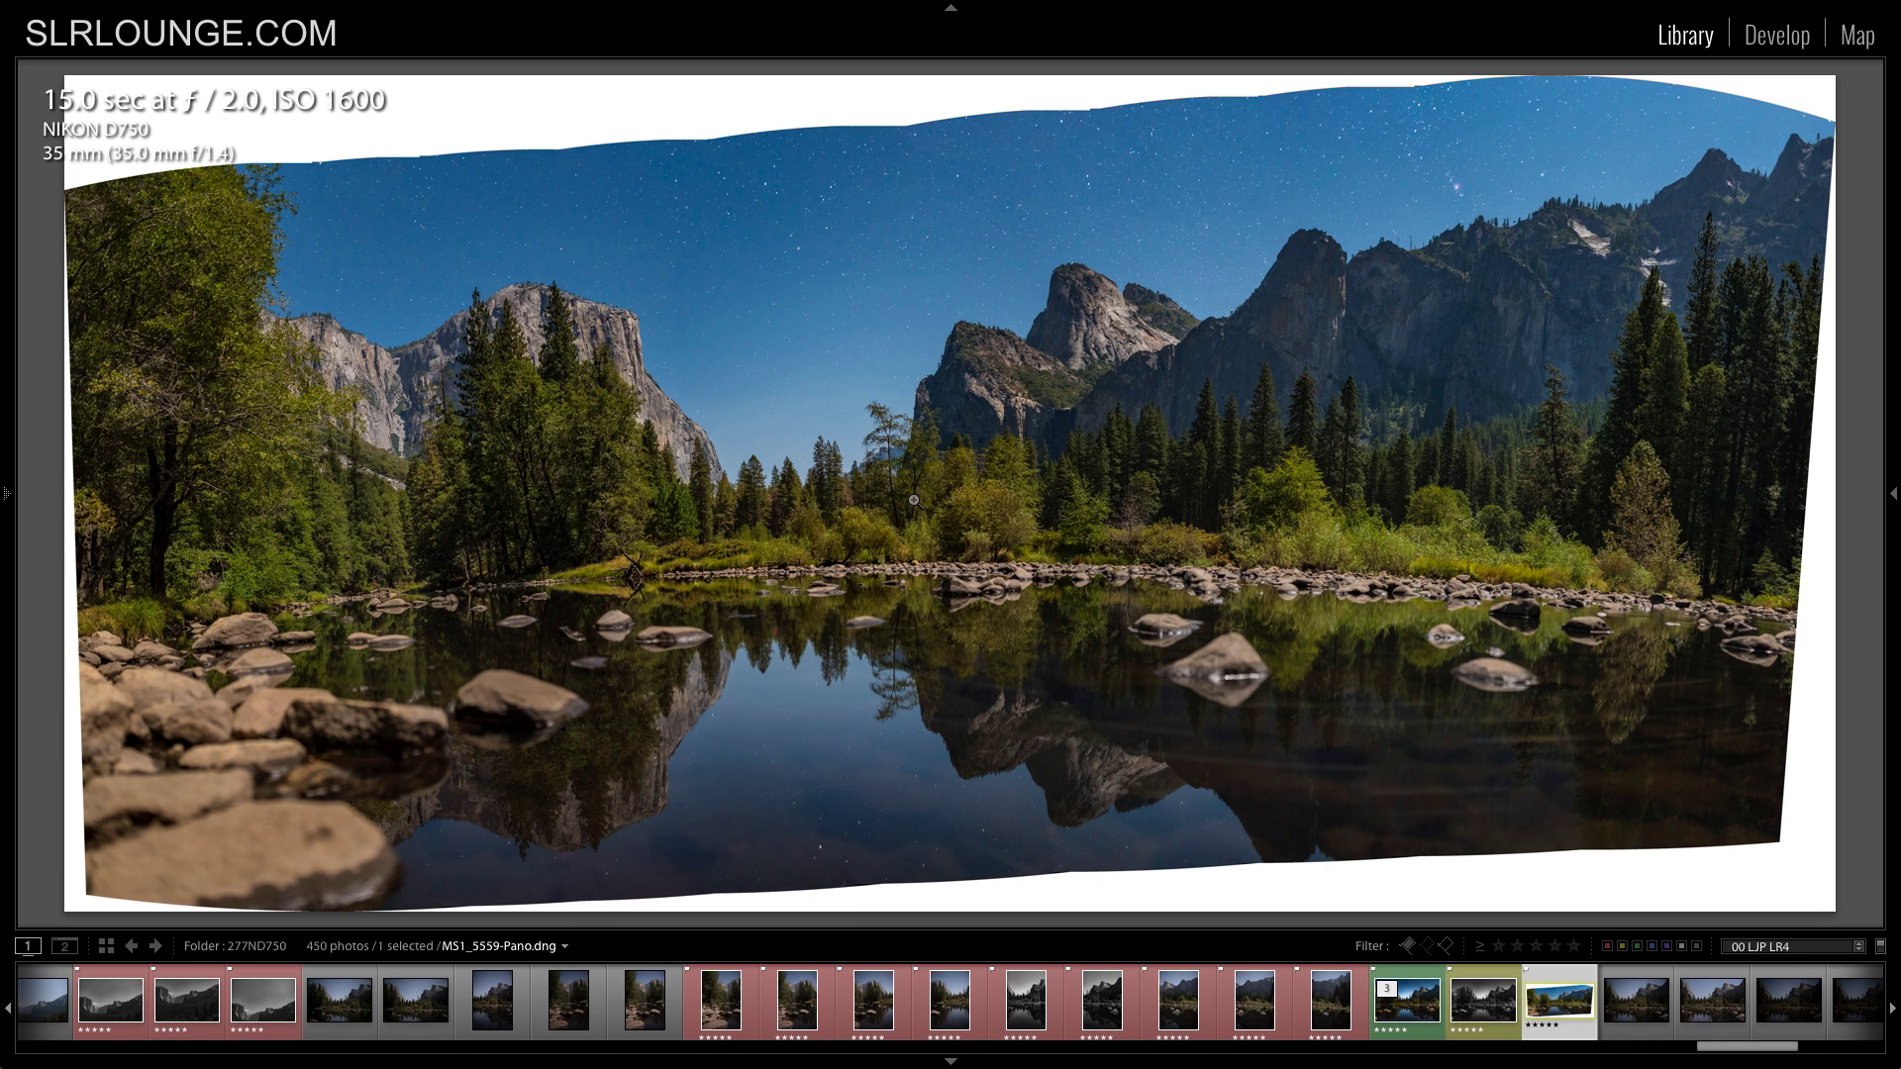
key("d")
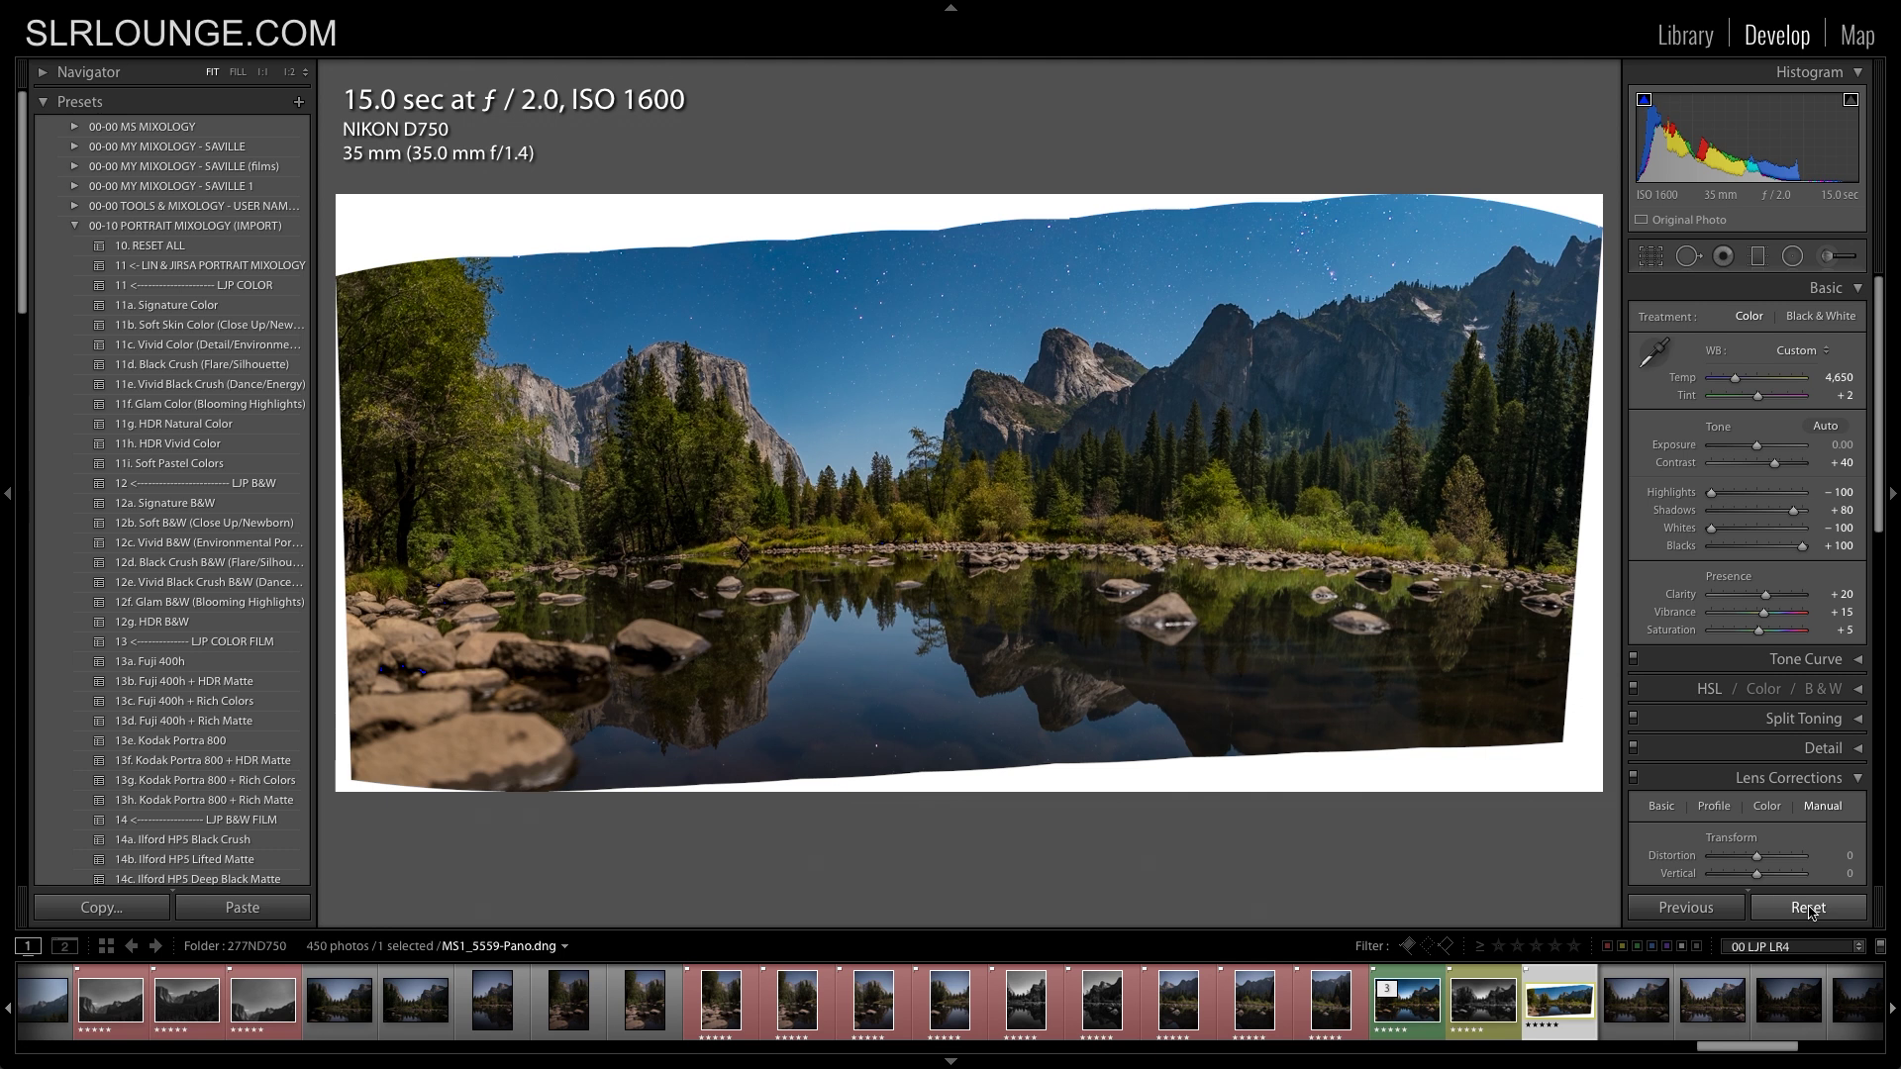
Reset the panorama's edits and apply the 11h. HDR Vivid Color preset.
left_click(1807, 909)
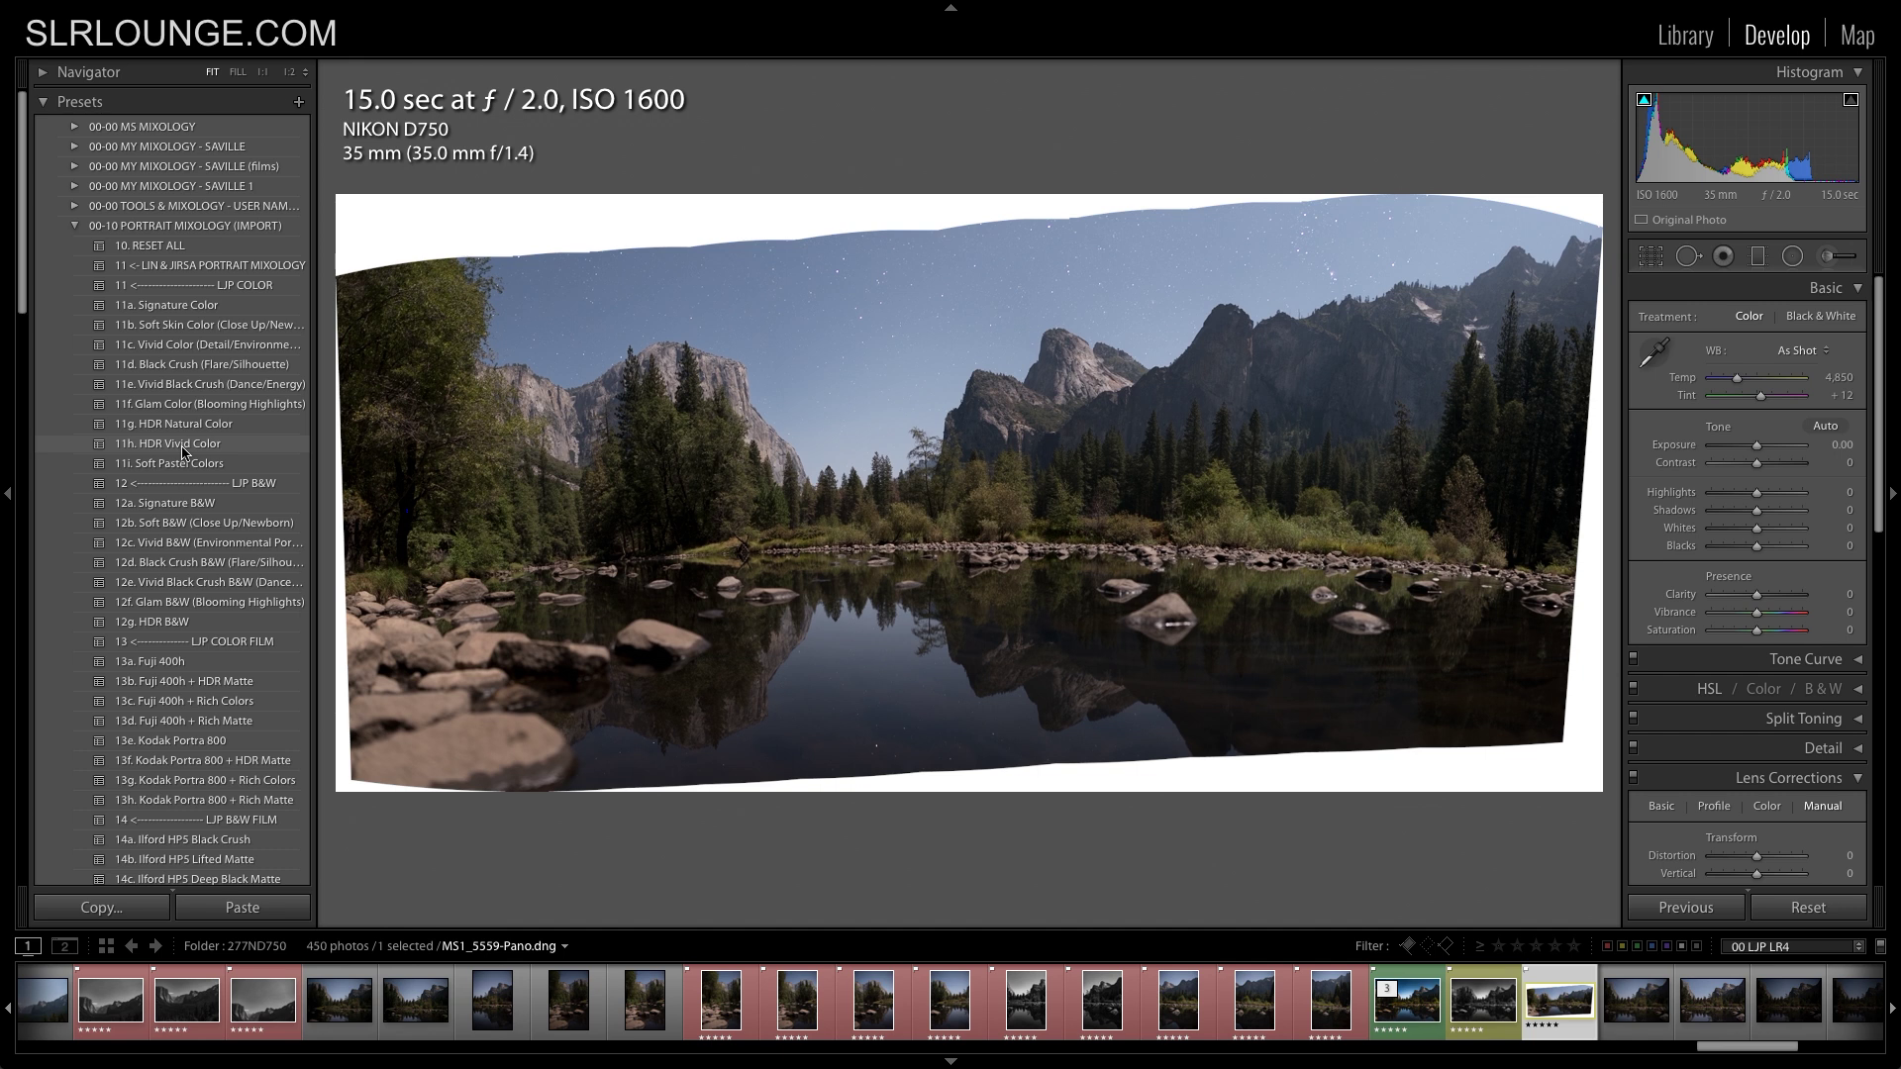
left_click(182, 446)
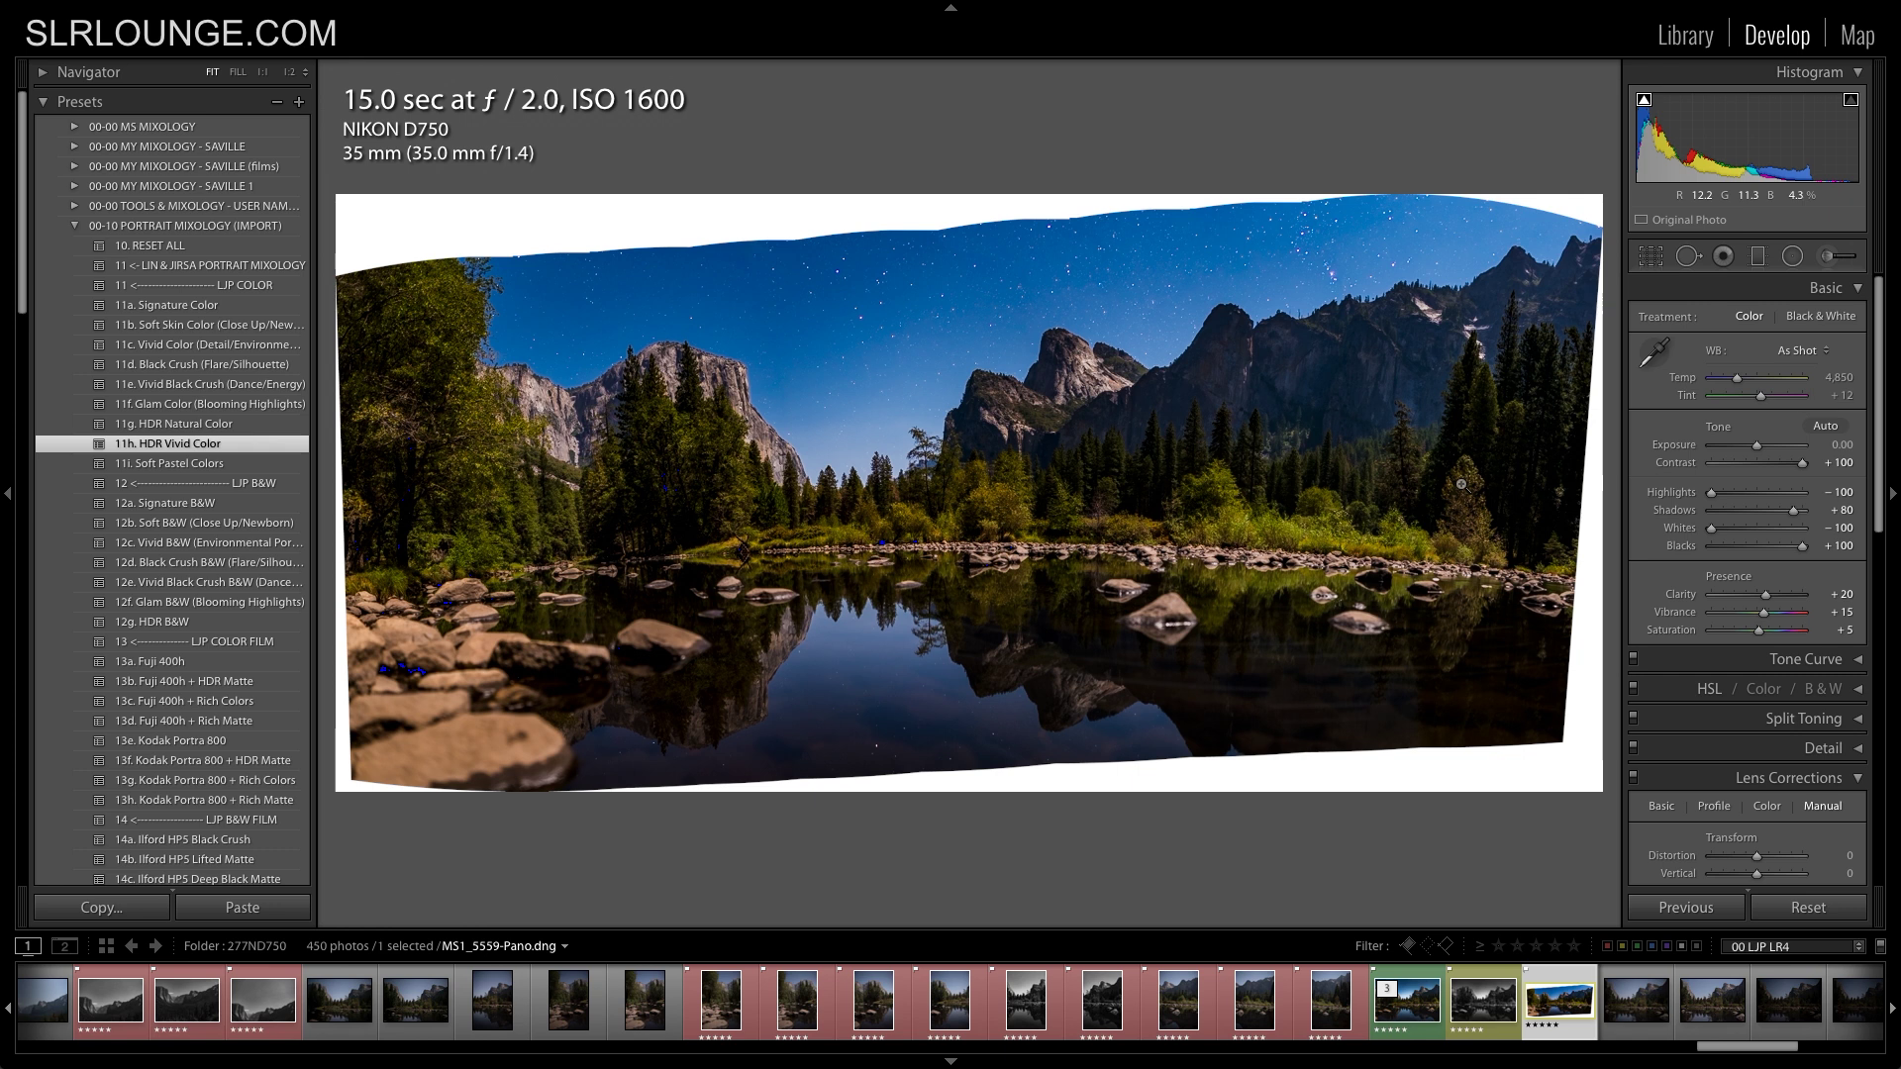
Set Tint to +10 and Temp to 5,500, keeping the Daylight white balance.
left_click(1822, 395)
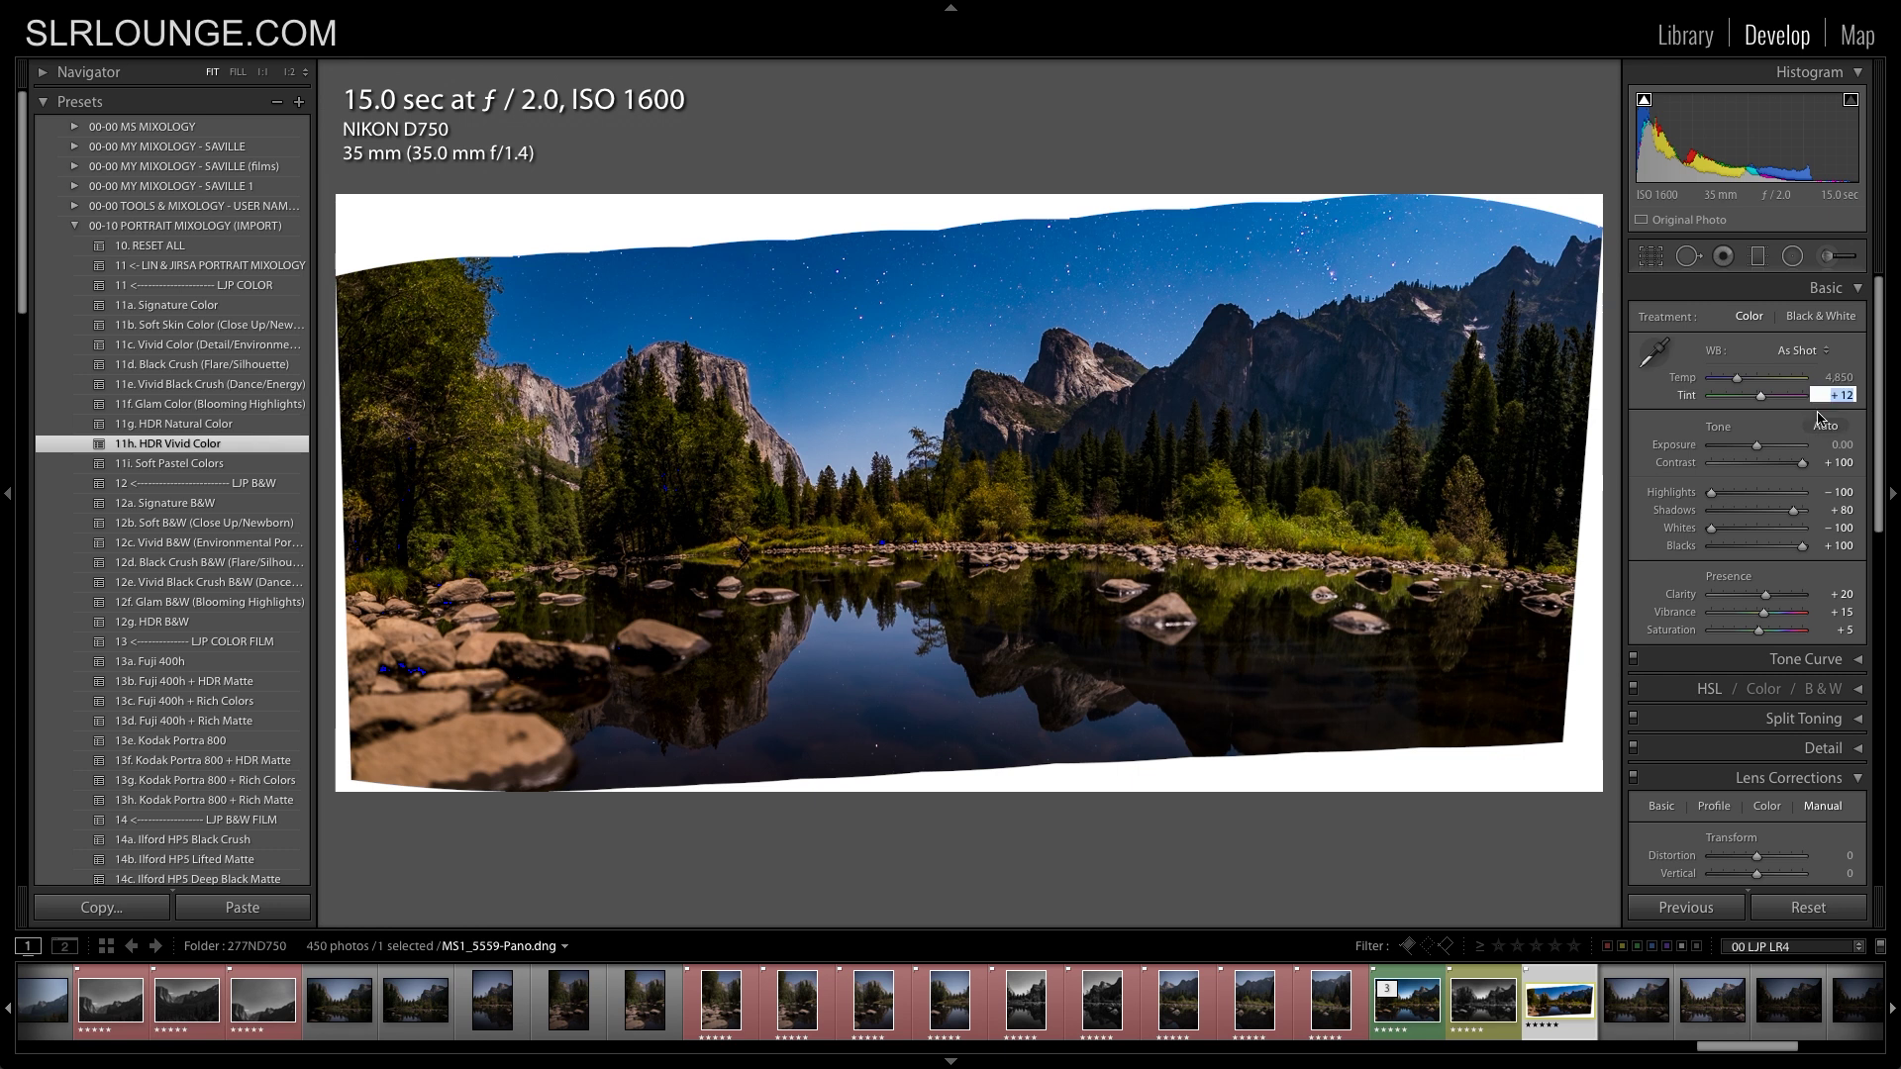
type("10")
key("shift+Tab")
type("5500")
key("Return")
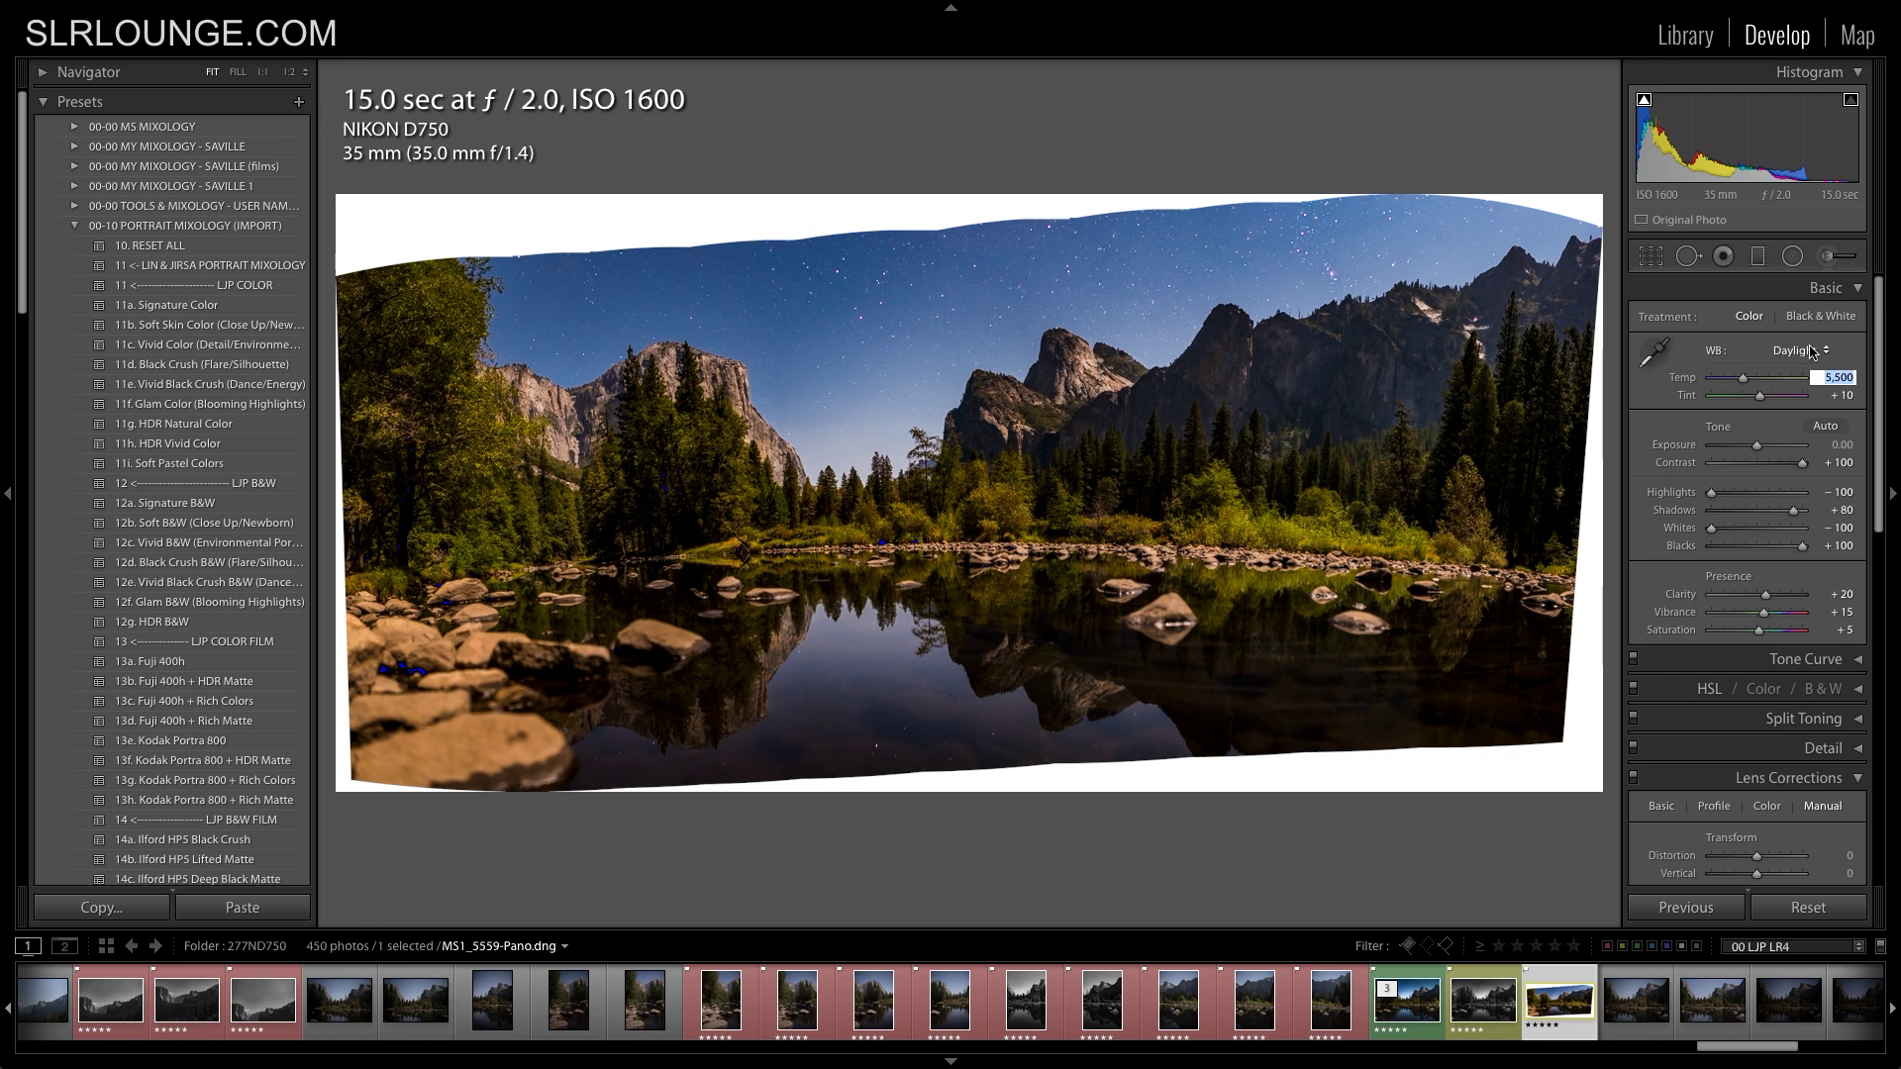
left_click(1796, 355)
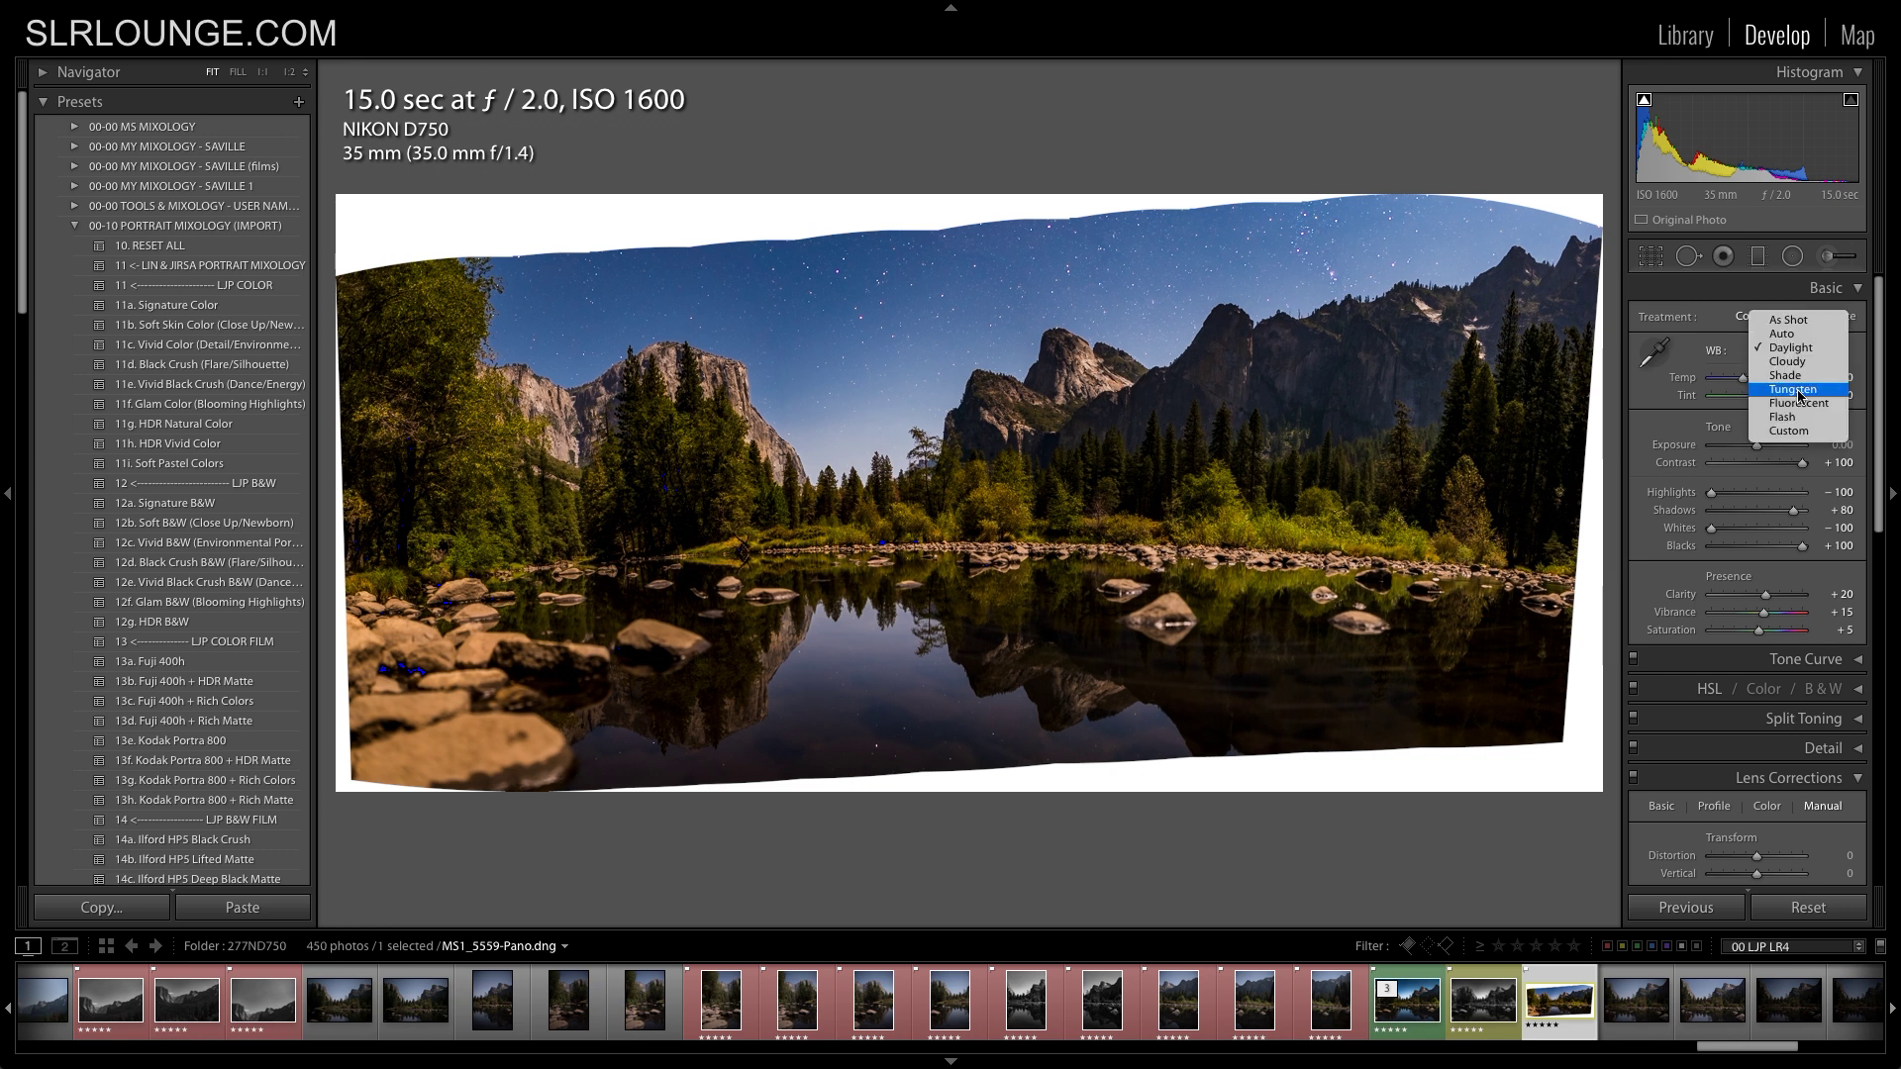
key("Escape")
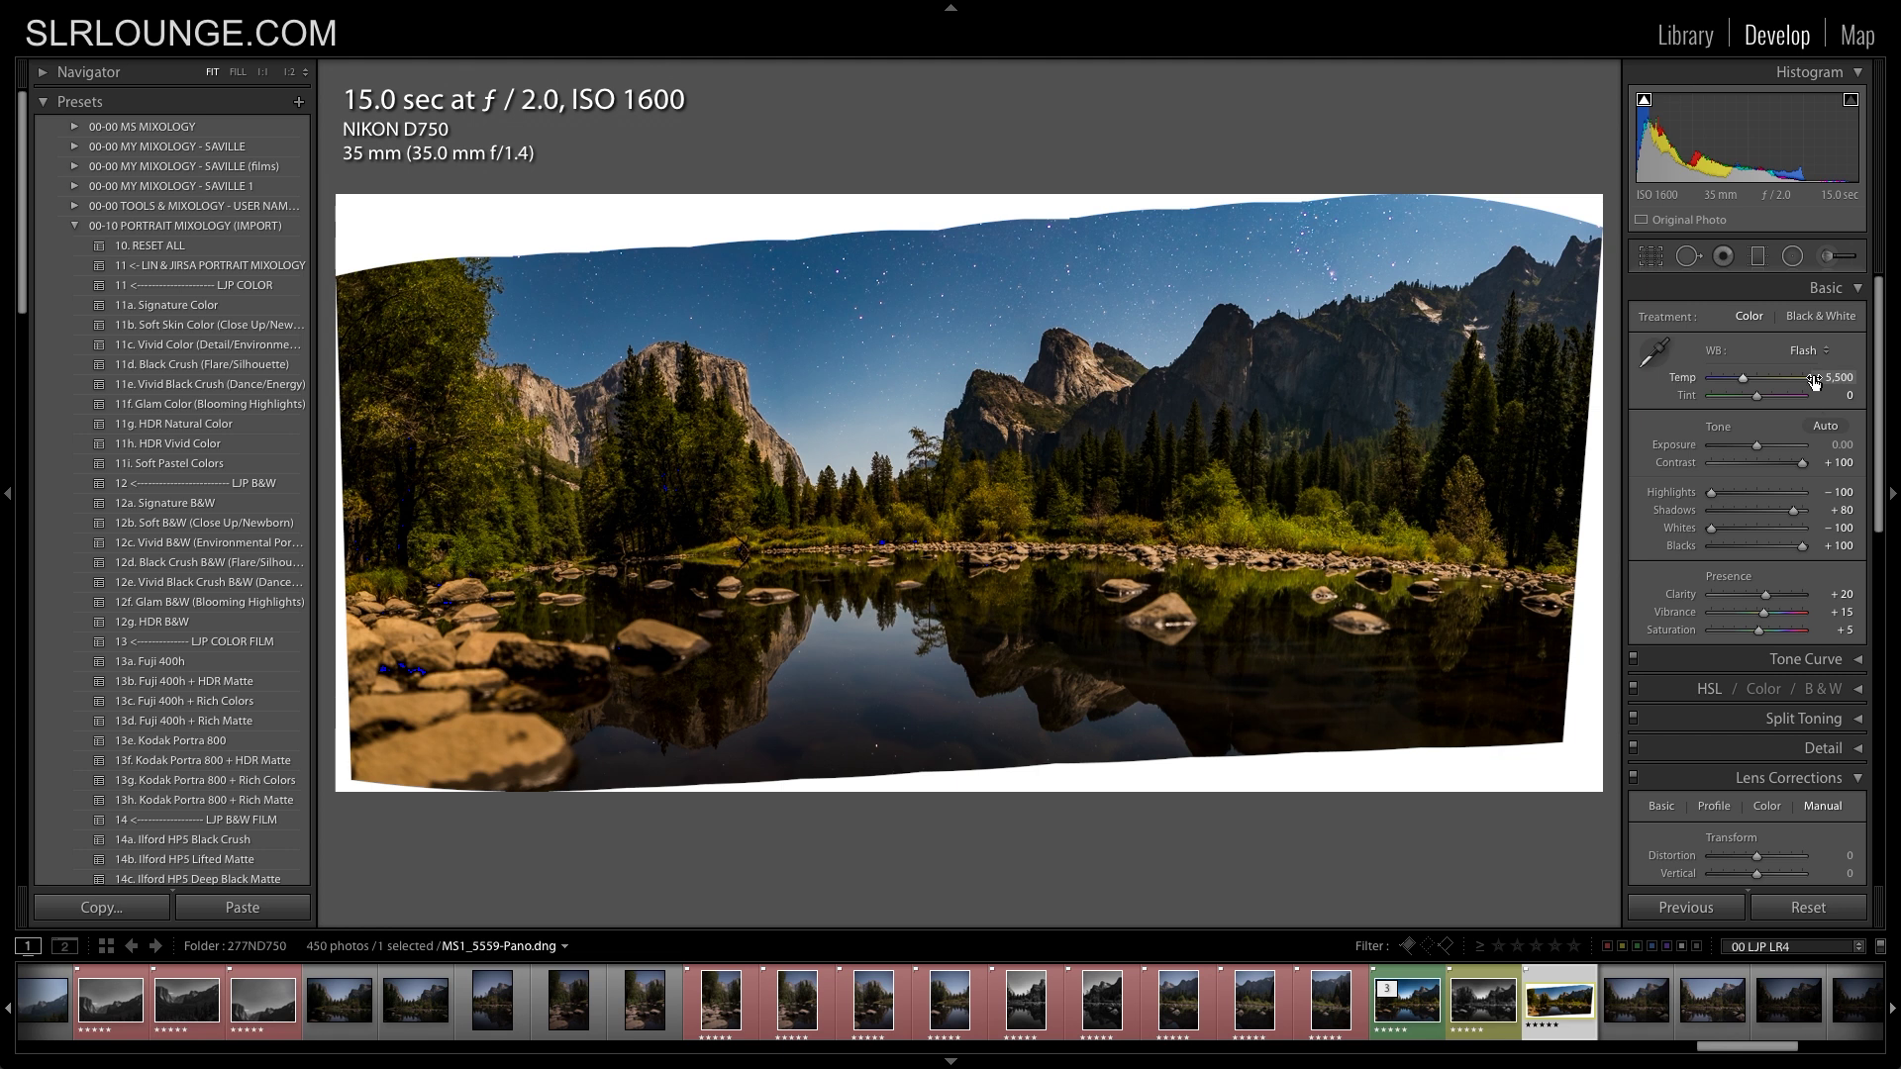
Lower Temp to 4,900 and nudge Tint upward.
left_click(1814, 381)
key("shift")
key("shift+Down")
key("shift+Down")
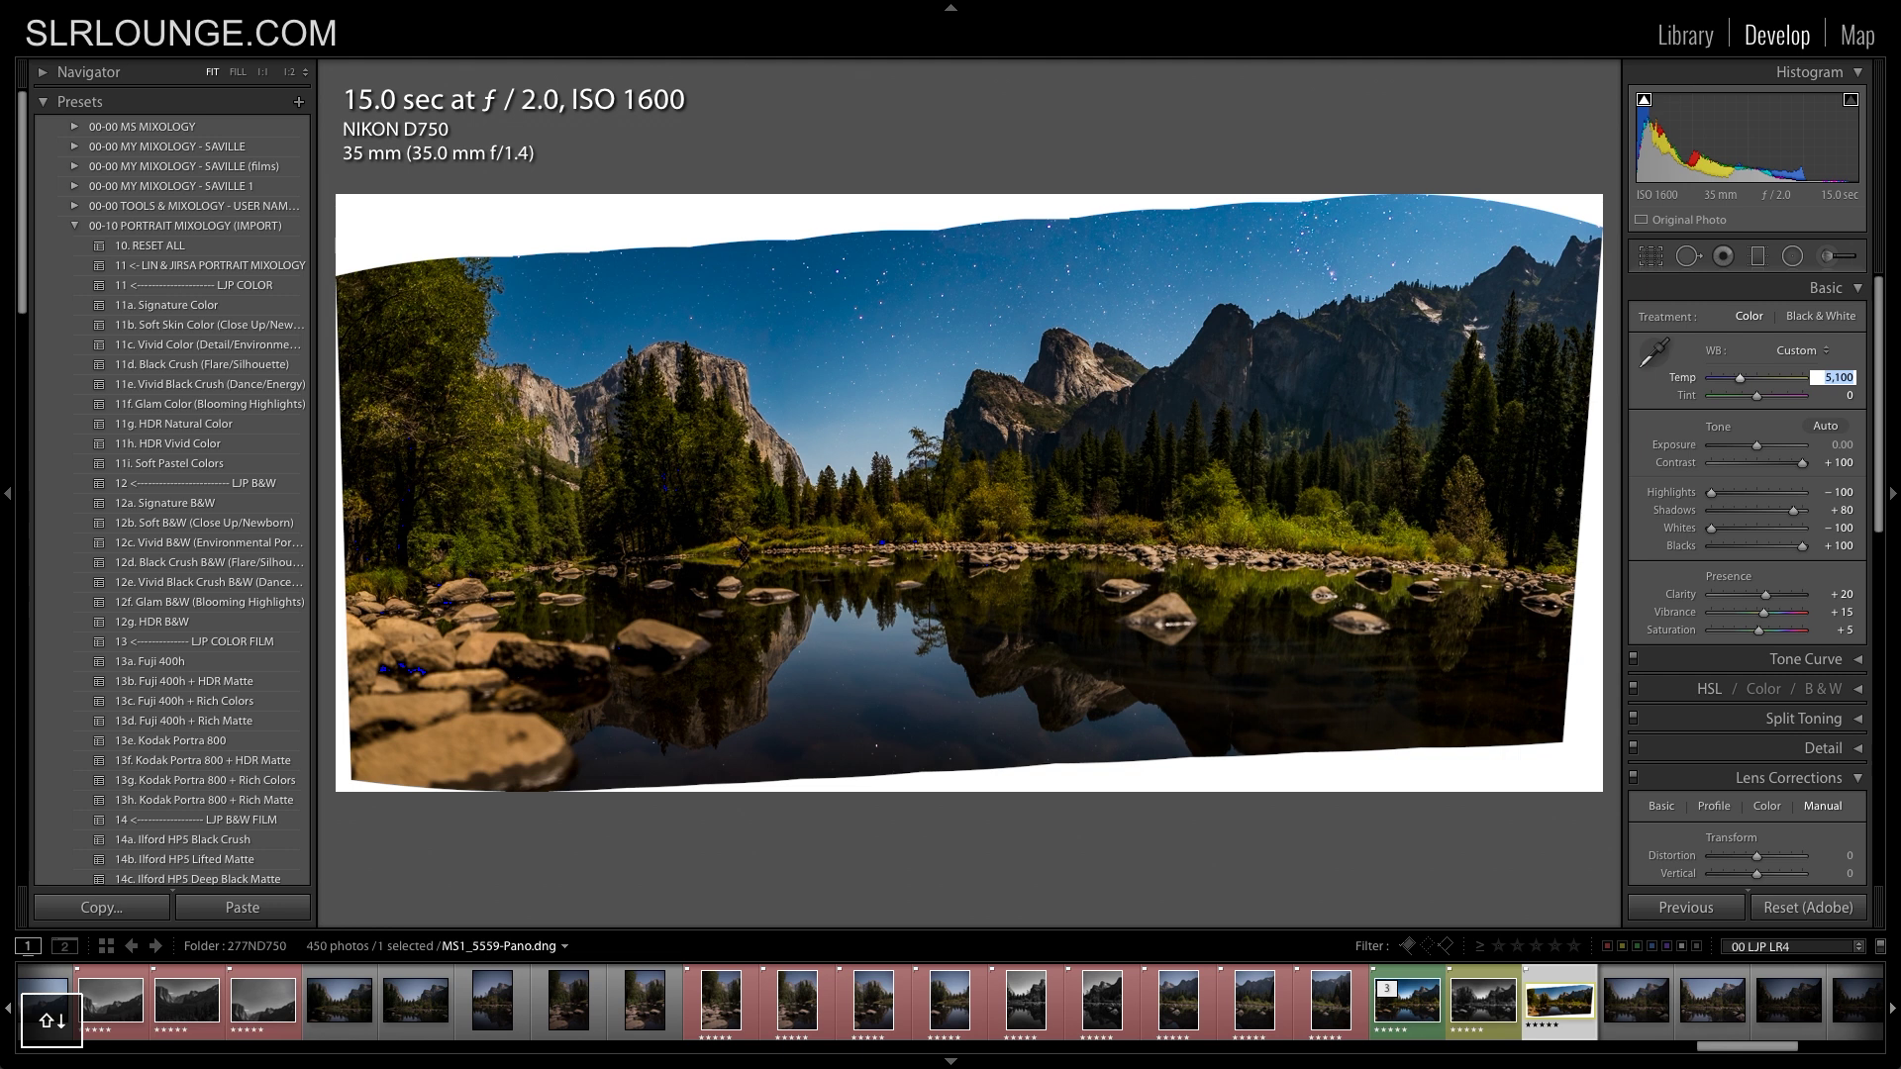
key("shift+Down")
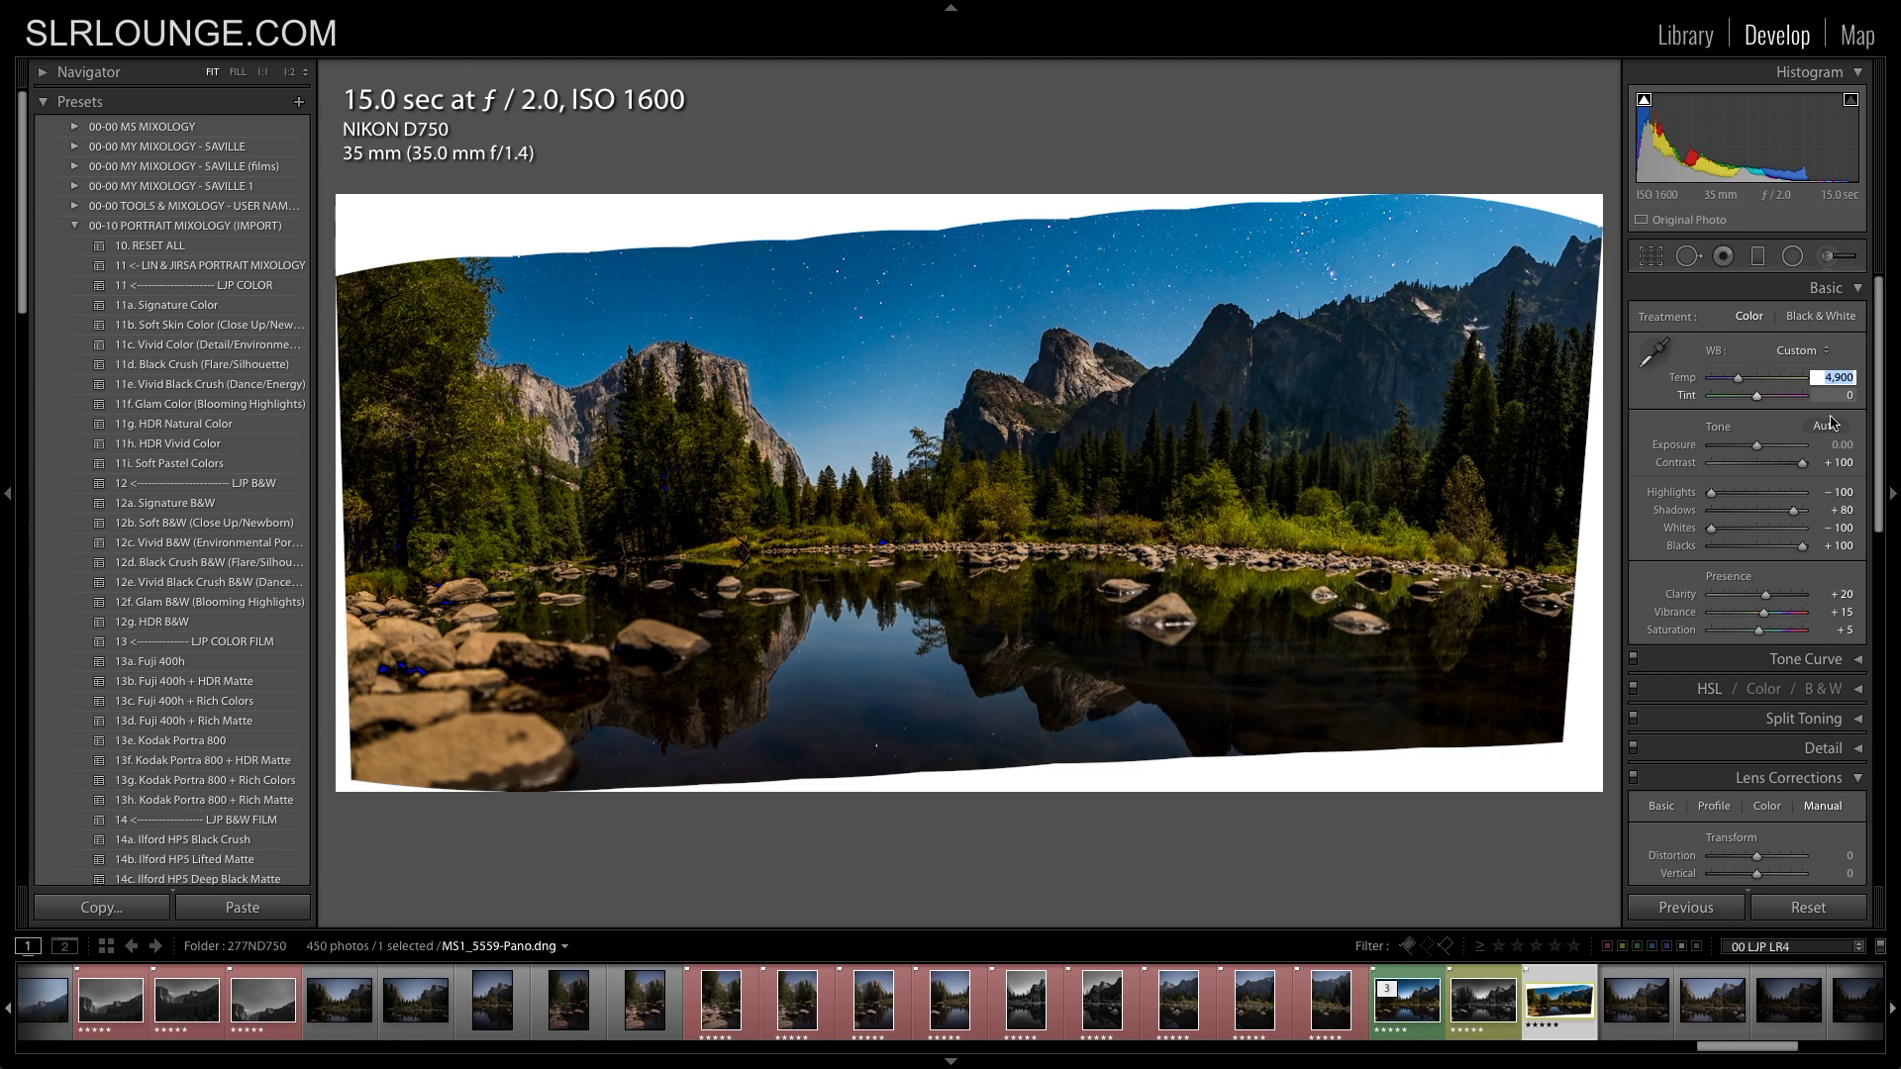
left_click(1829, 396)
key("Up")
key("Up")
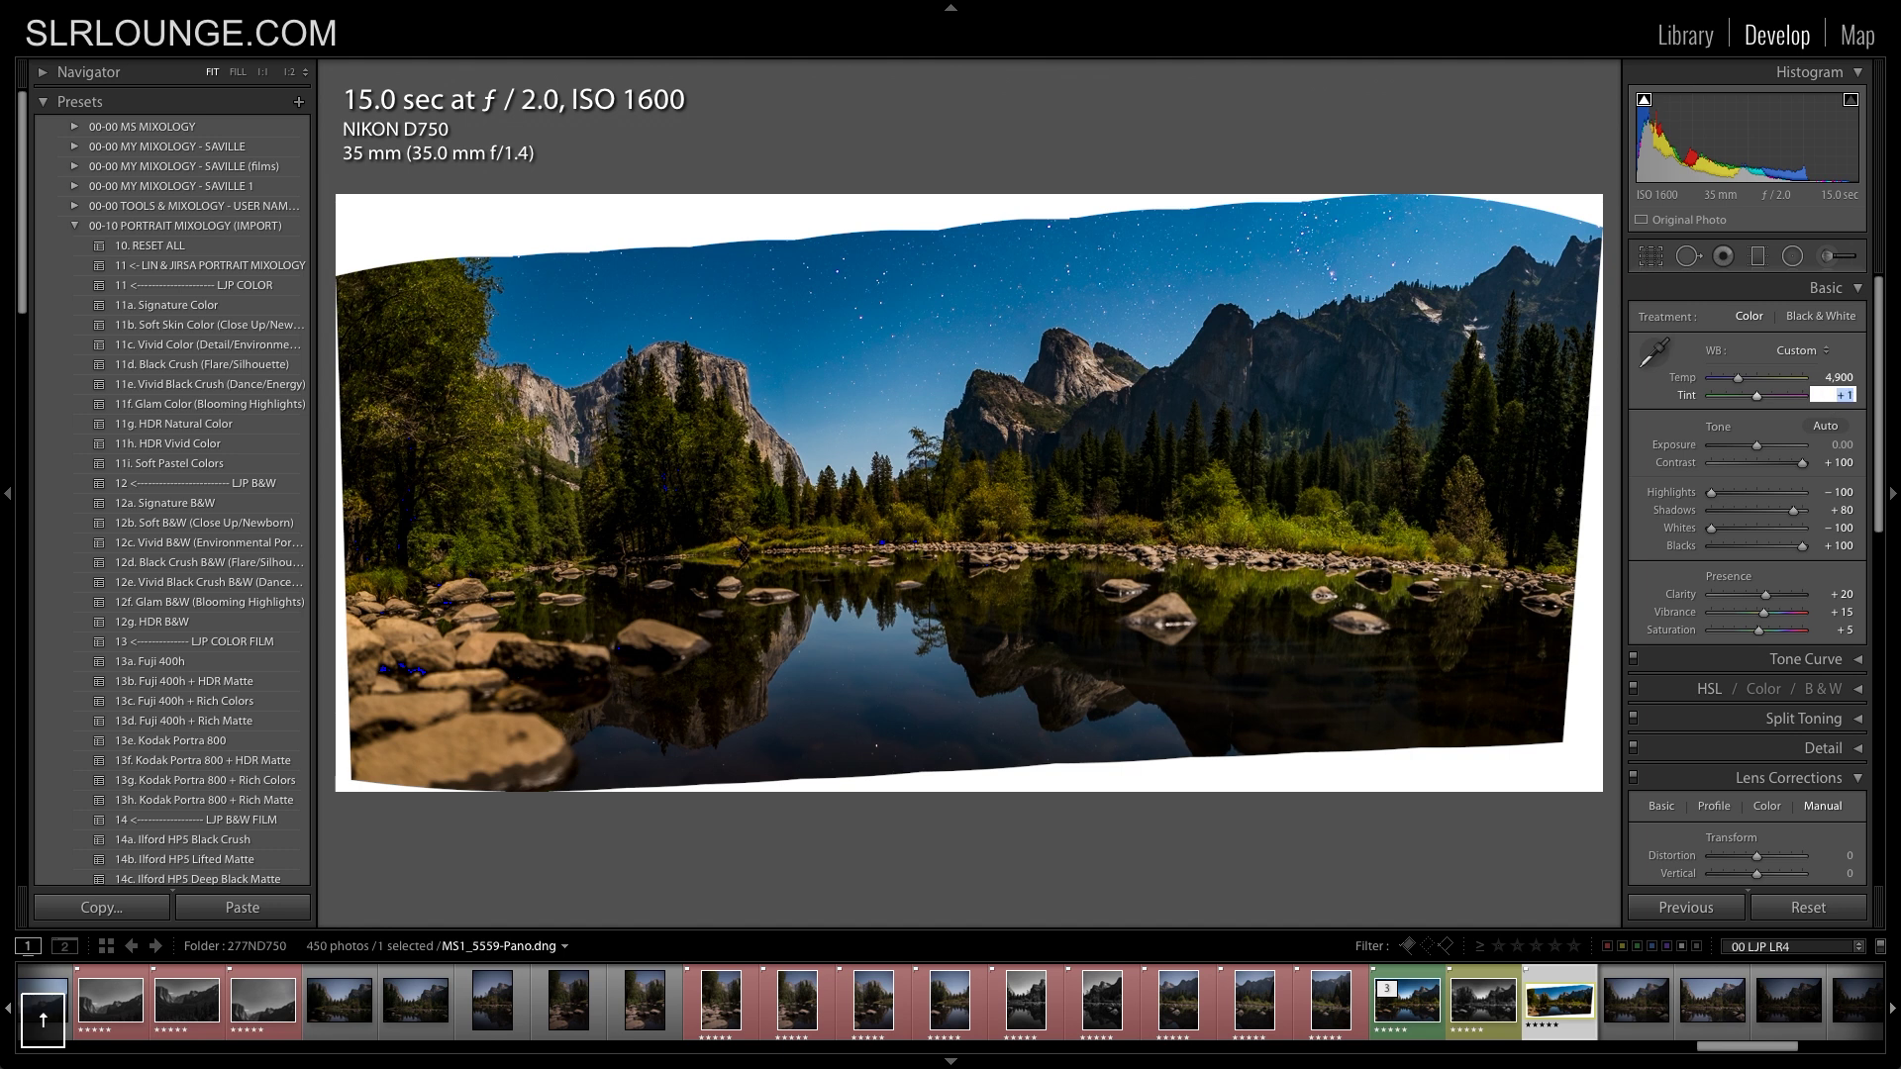
key("Up")
key("Up")
key("Up")
key("Up")
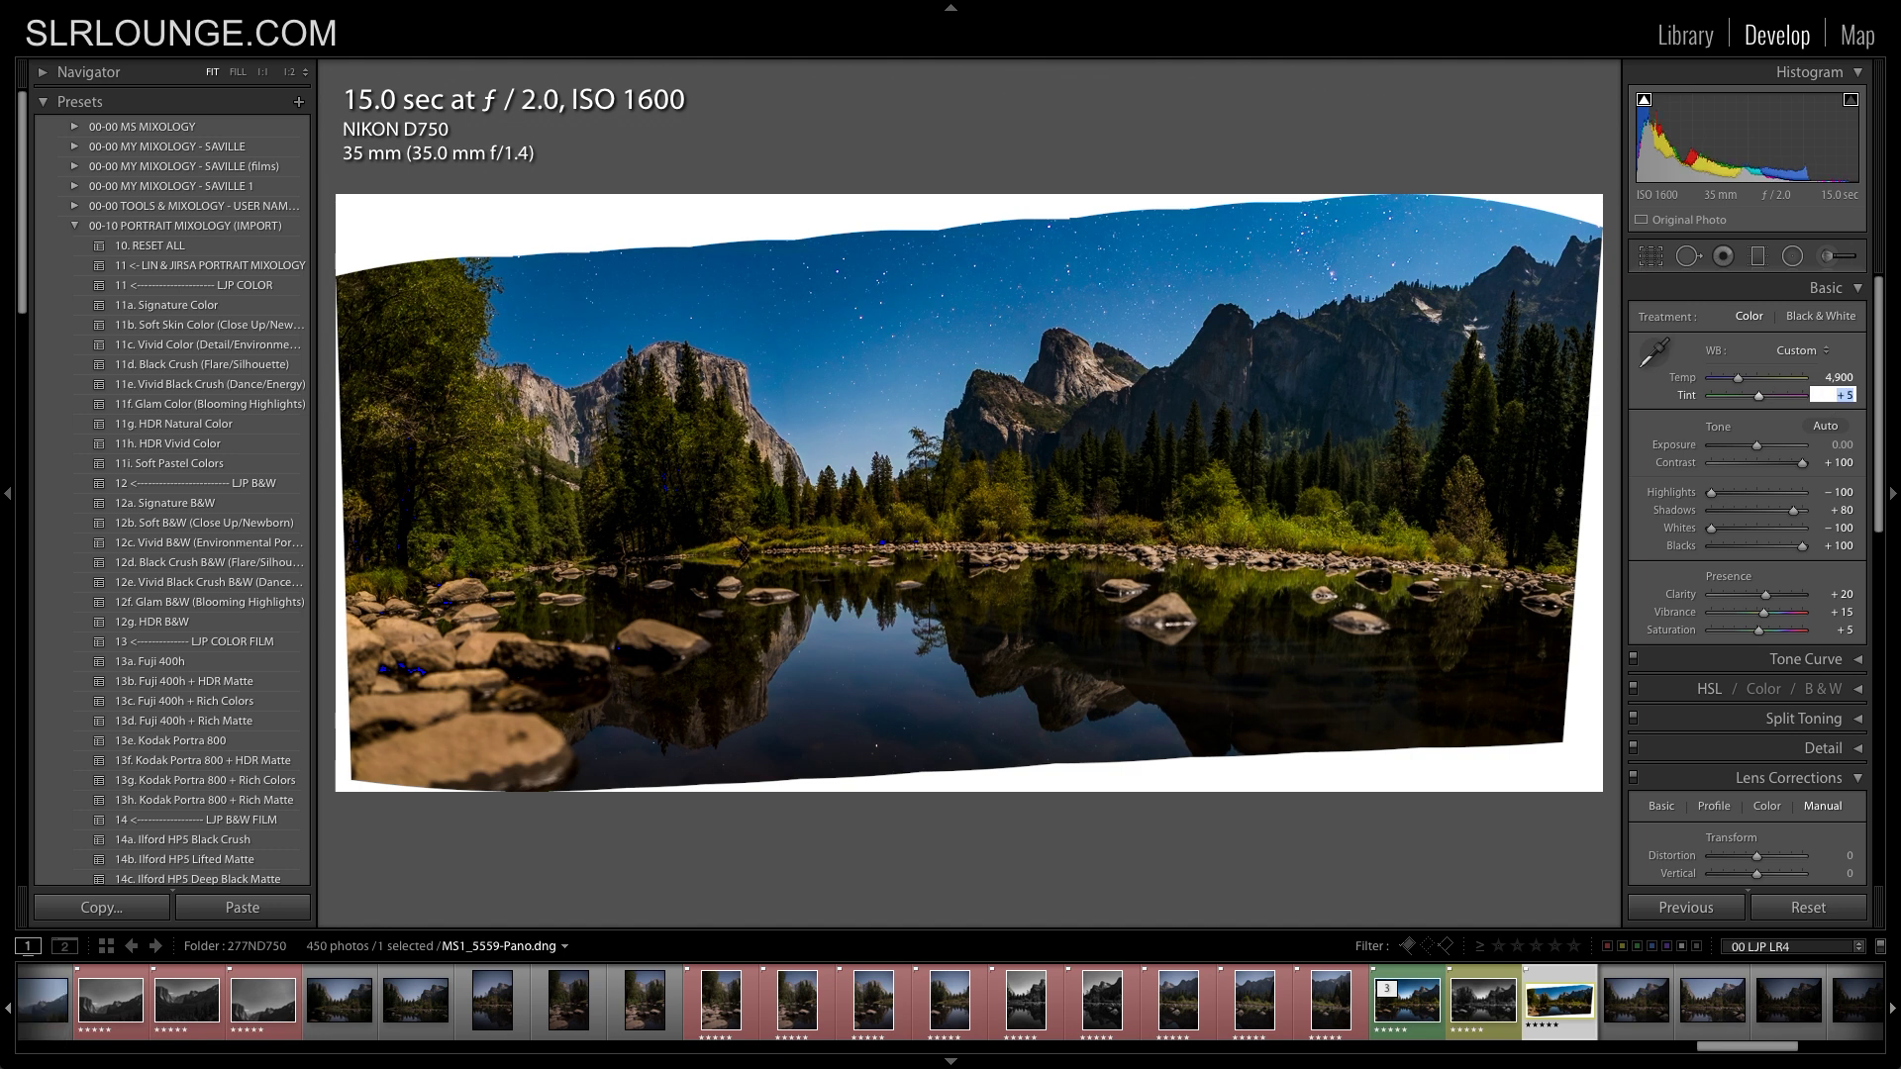
Lower Contrast from +100 to +40.
left_click(1827, 464)
key("shift")
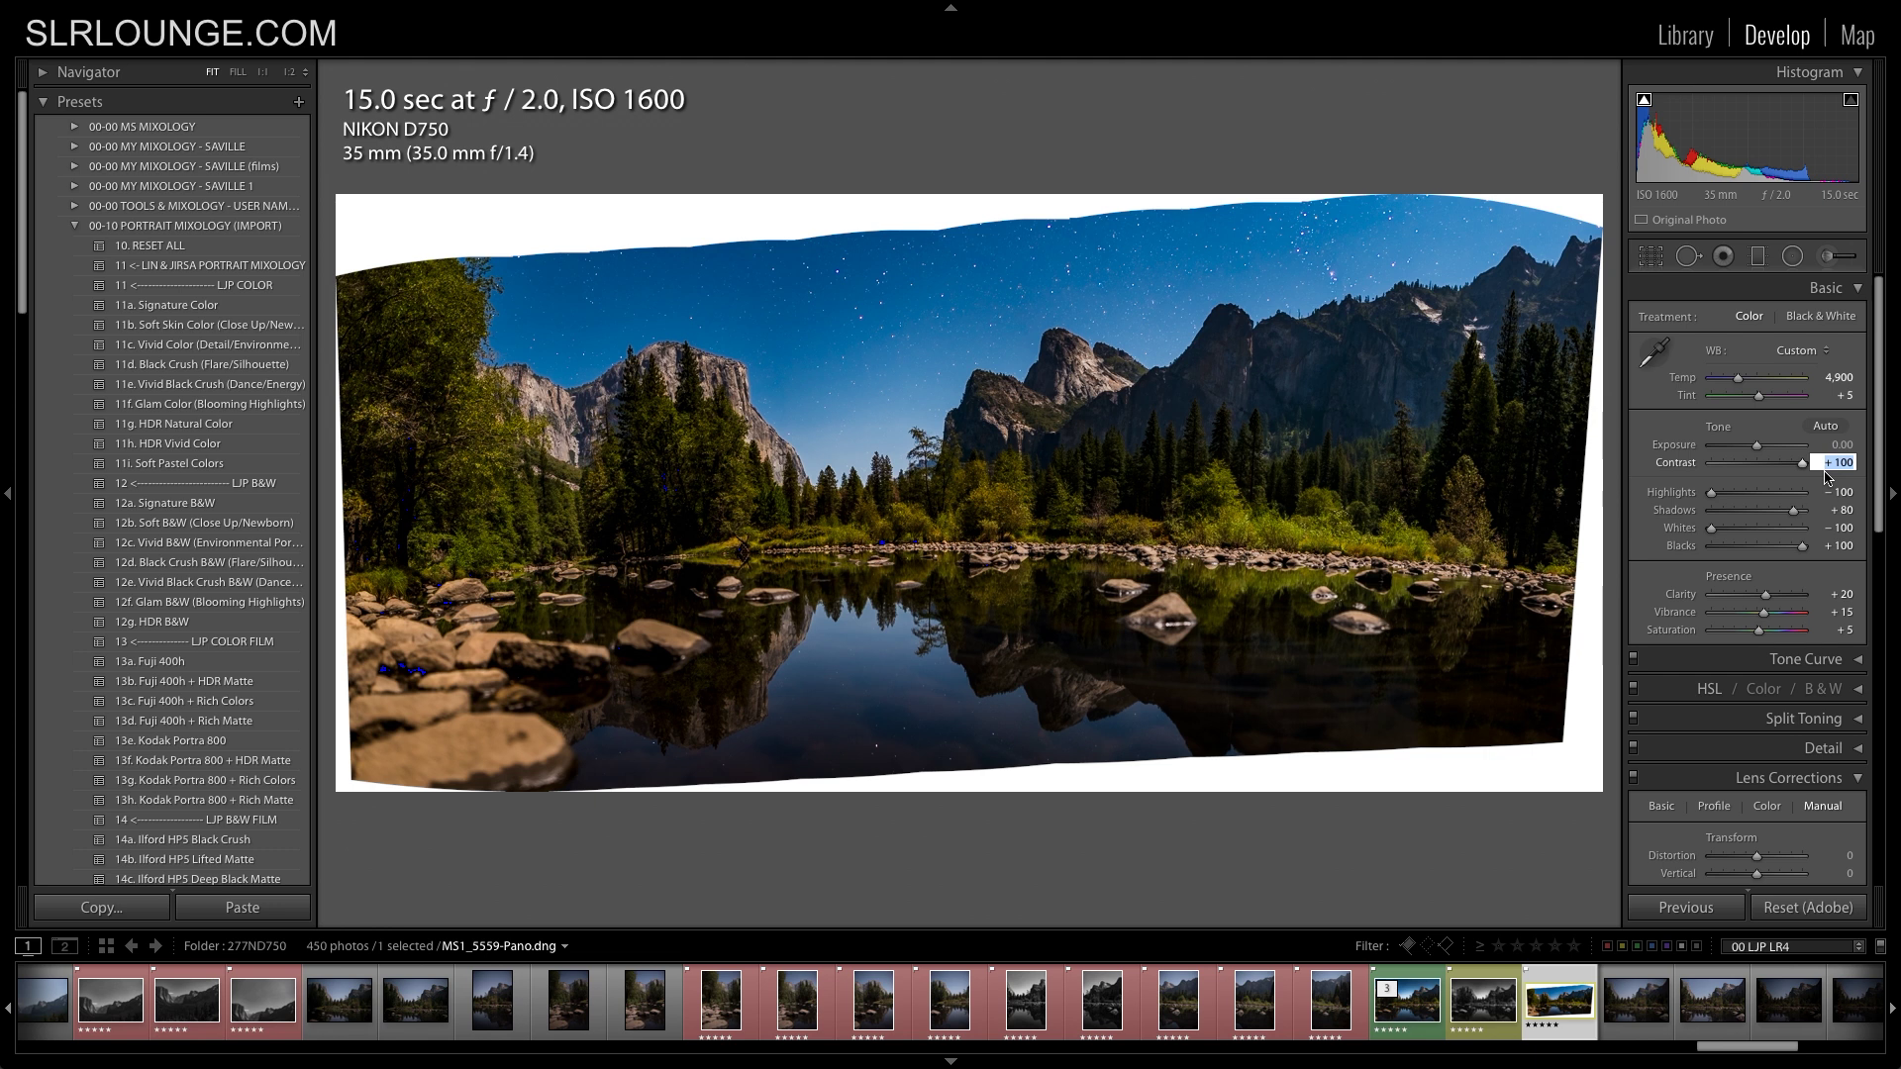
key("shift+Down")
key("shift+Down")
key("shift+Down")
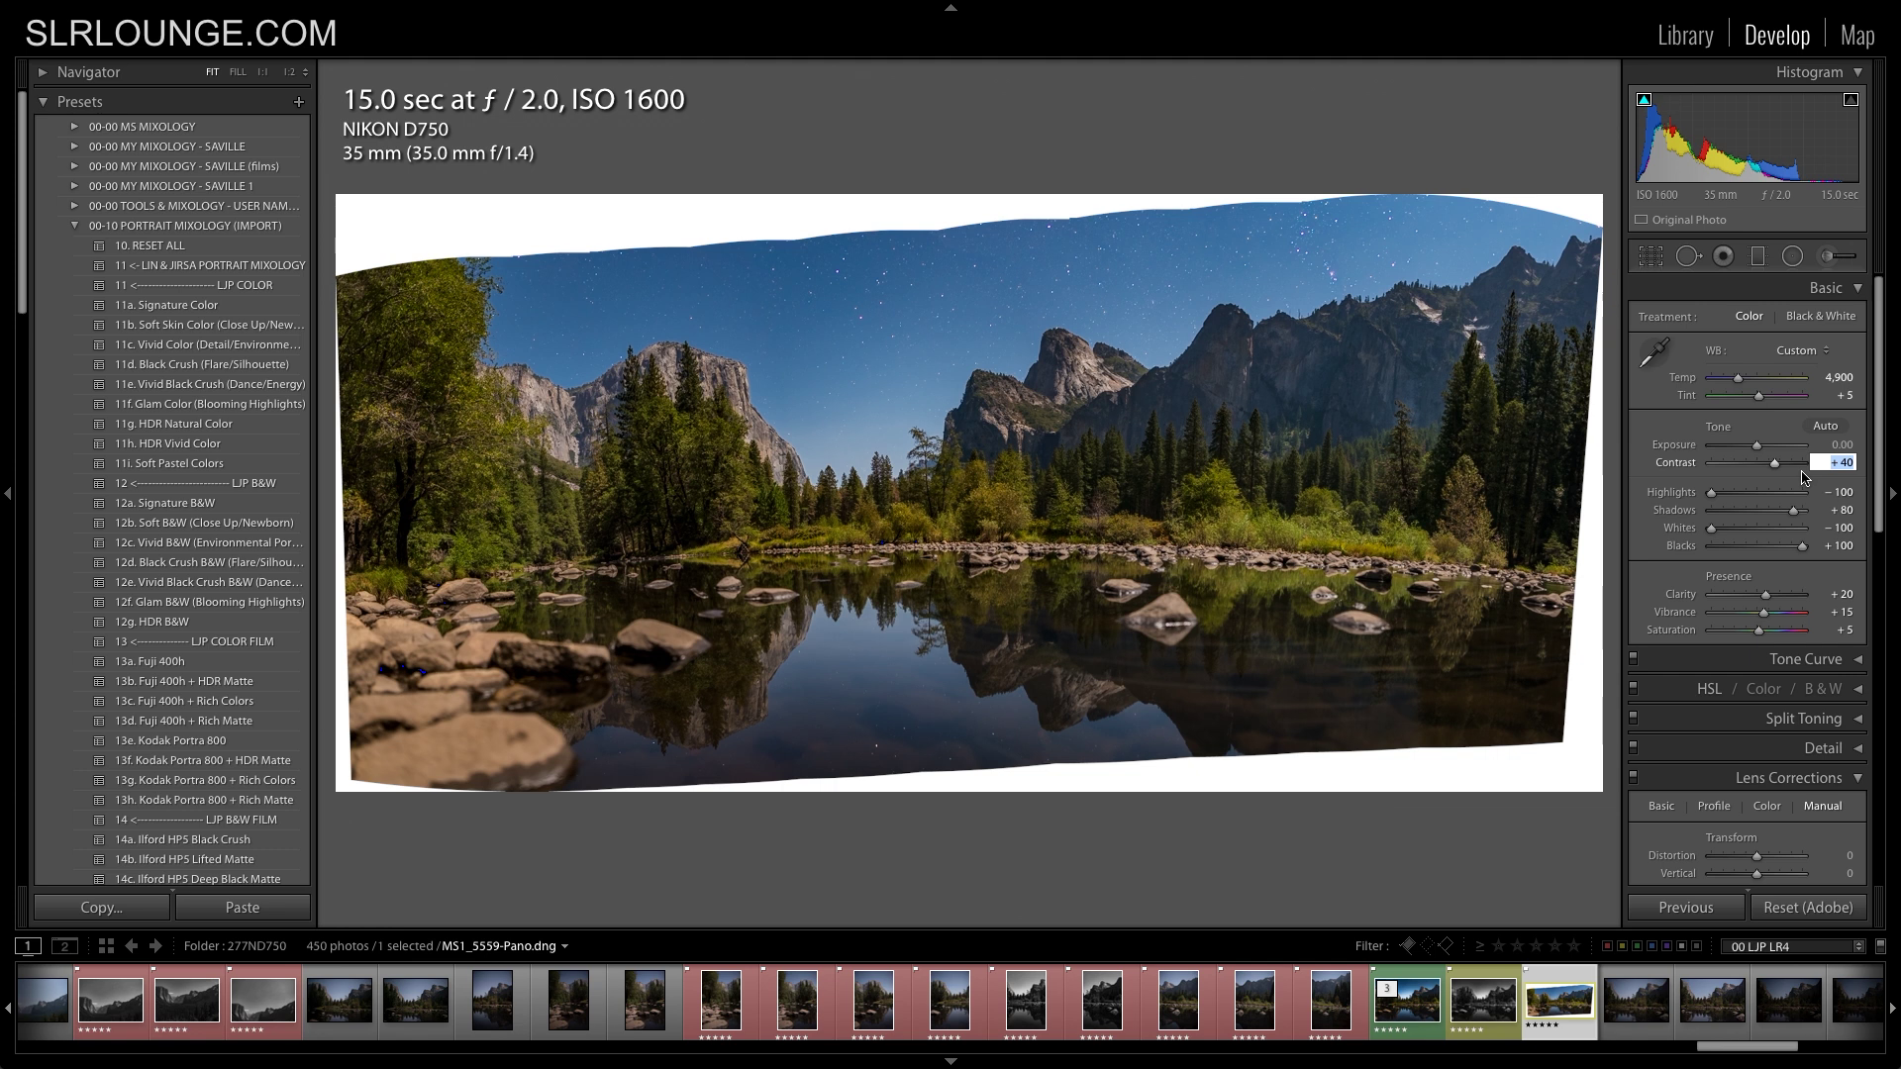
key("shift+Down")
key("shift+Up")
key("Return")
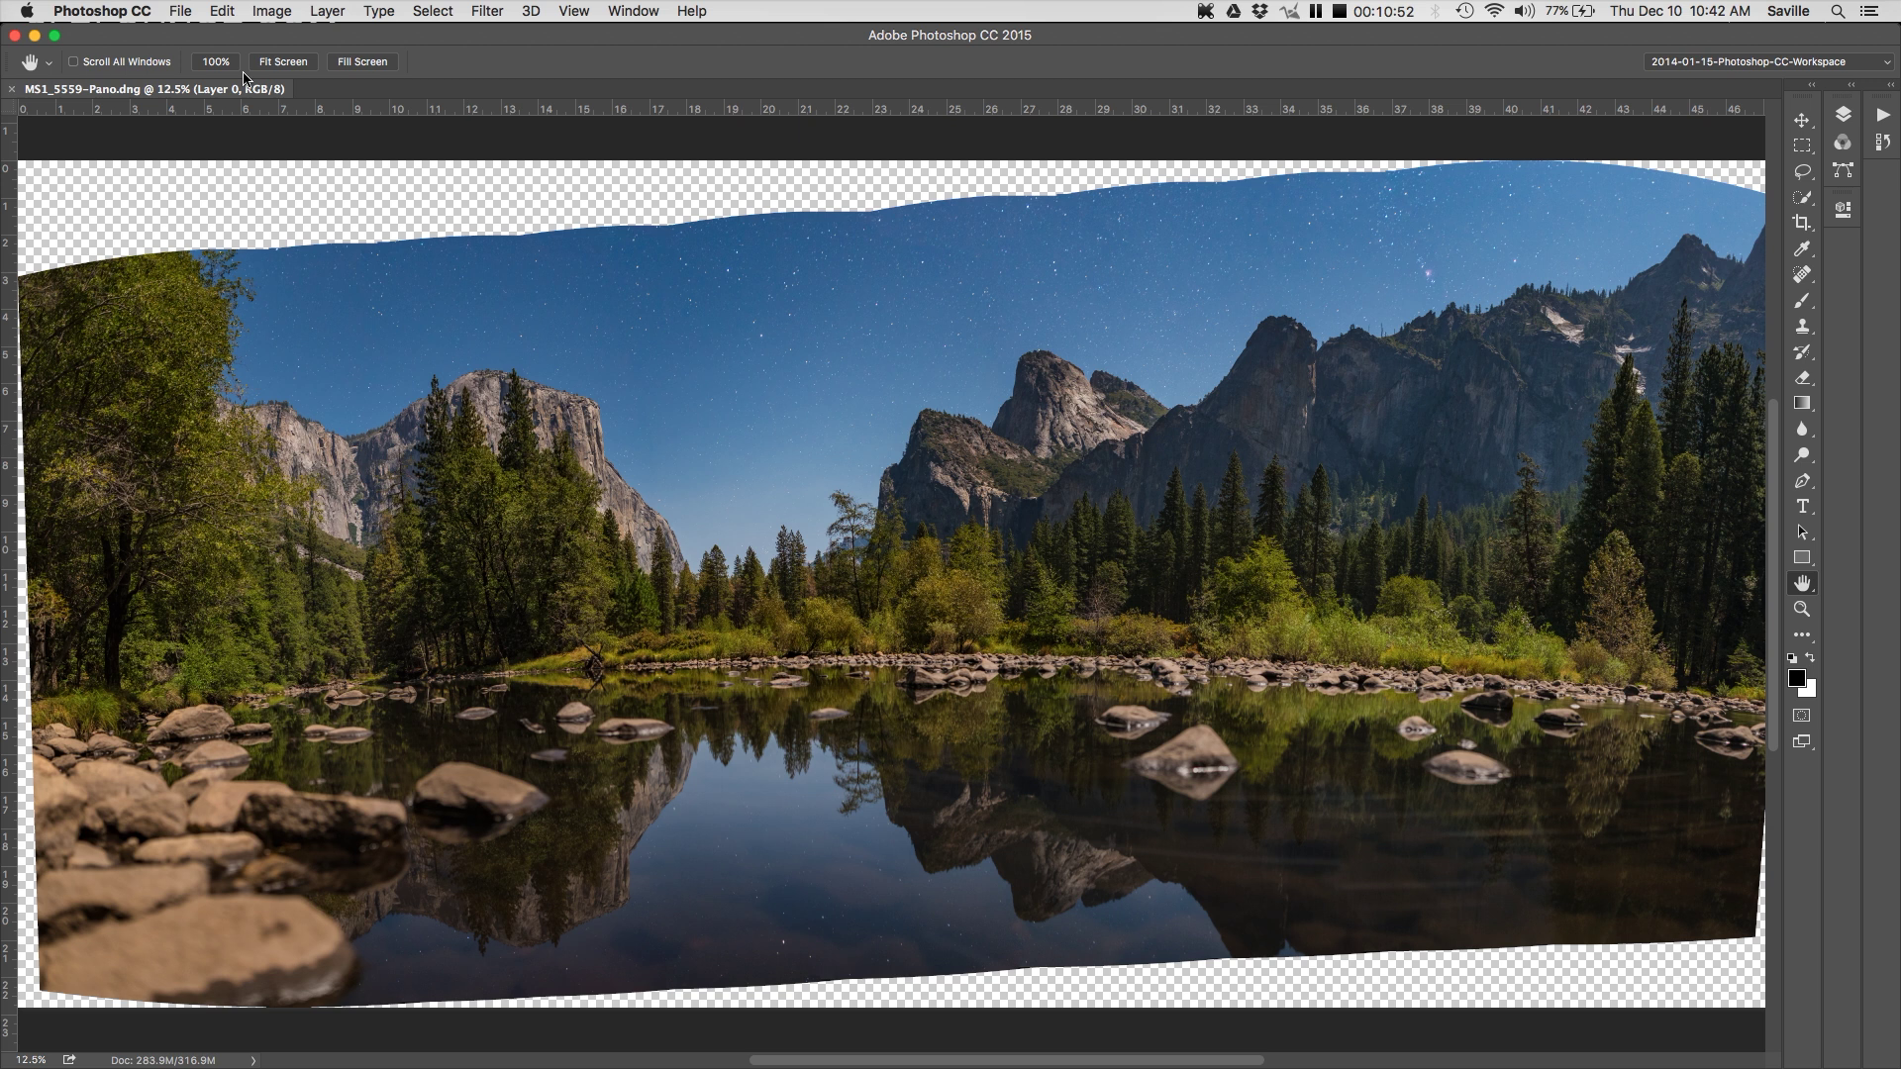
Apply Edit > Puppet Warp to the panorama layer.
left_click(220, 12)
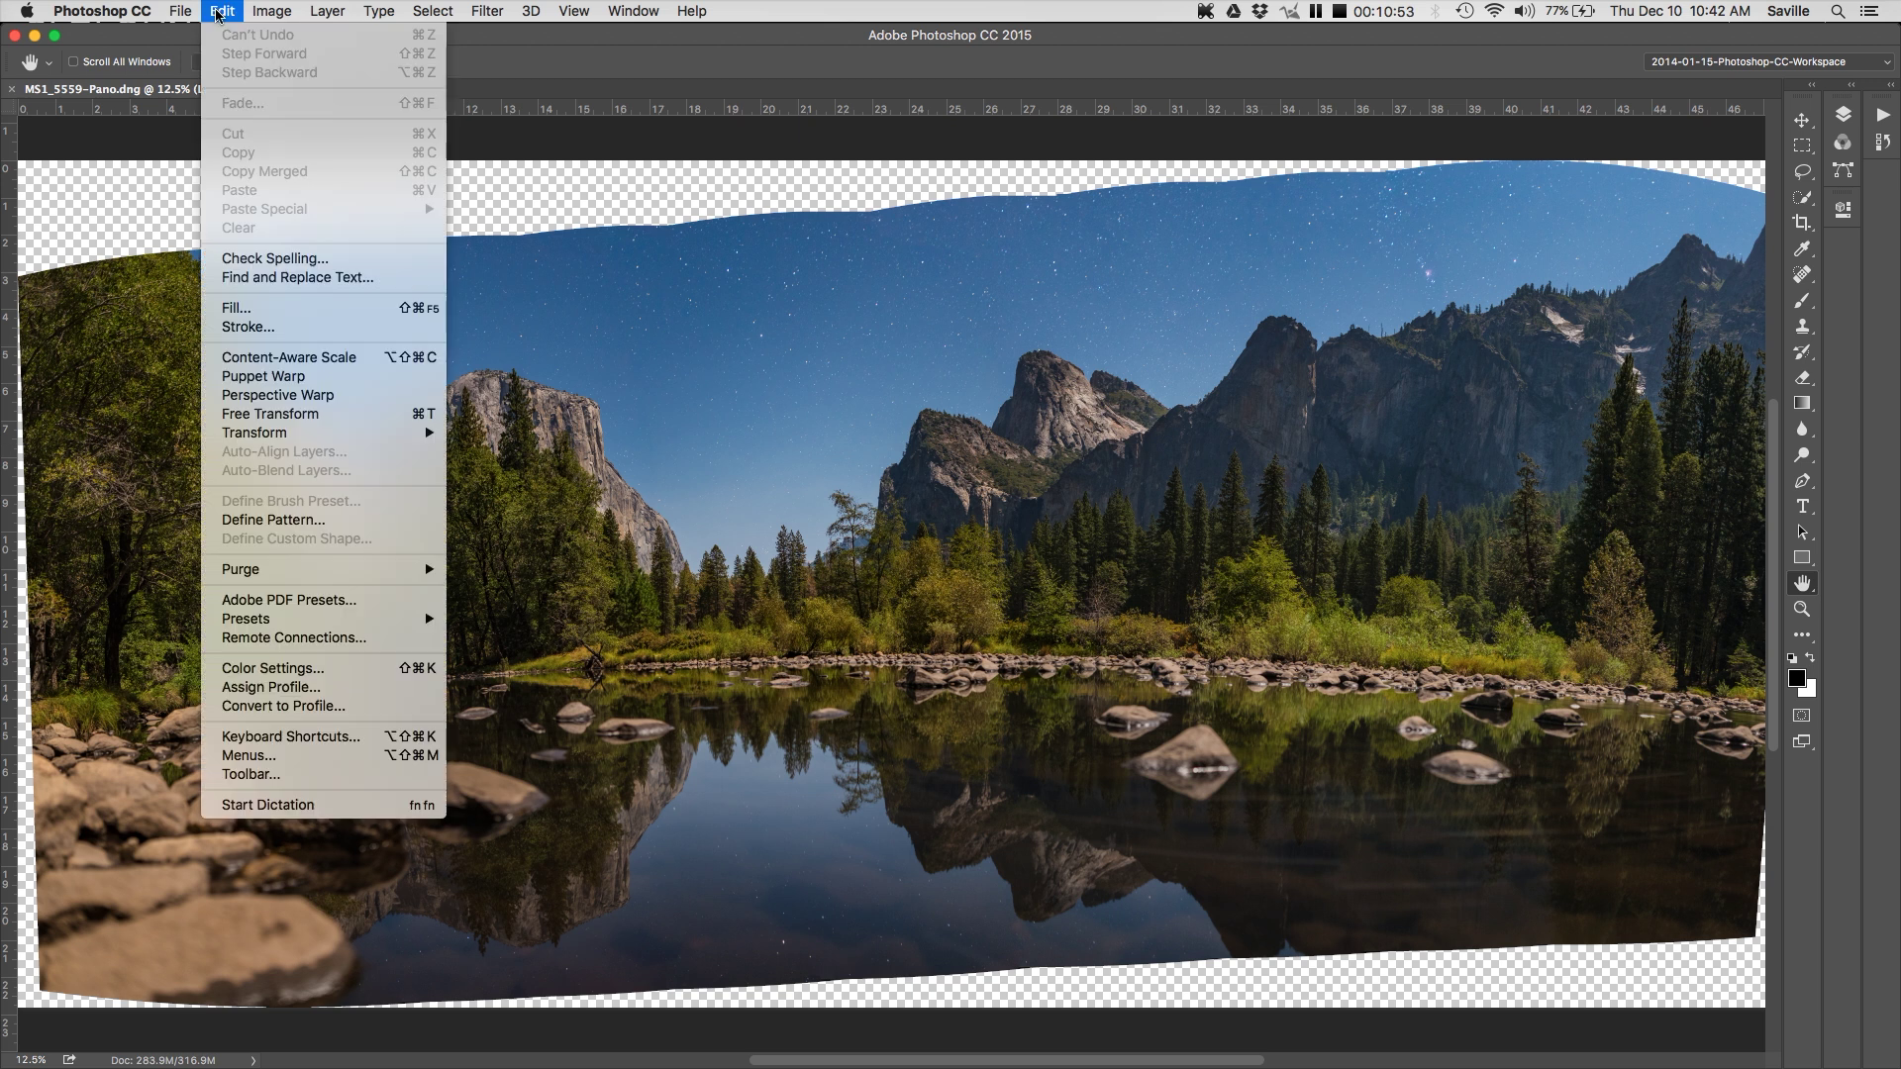
left_click(277, 376)
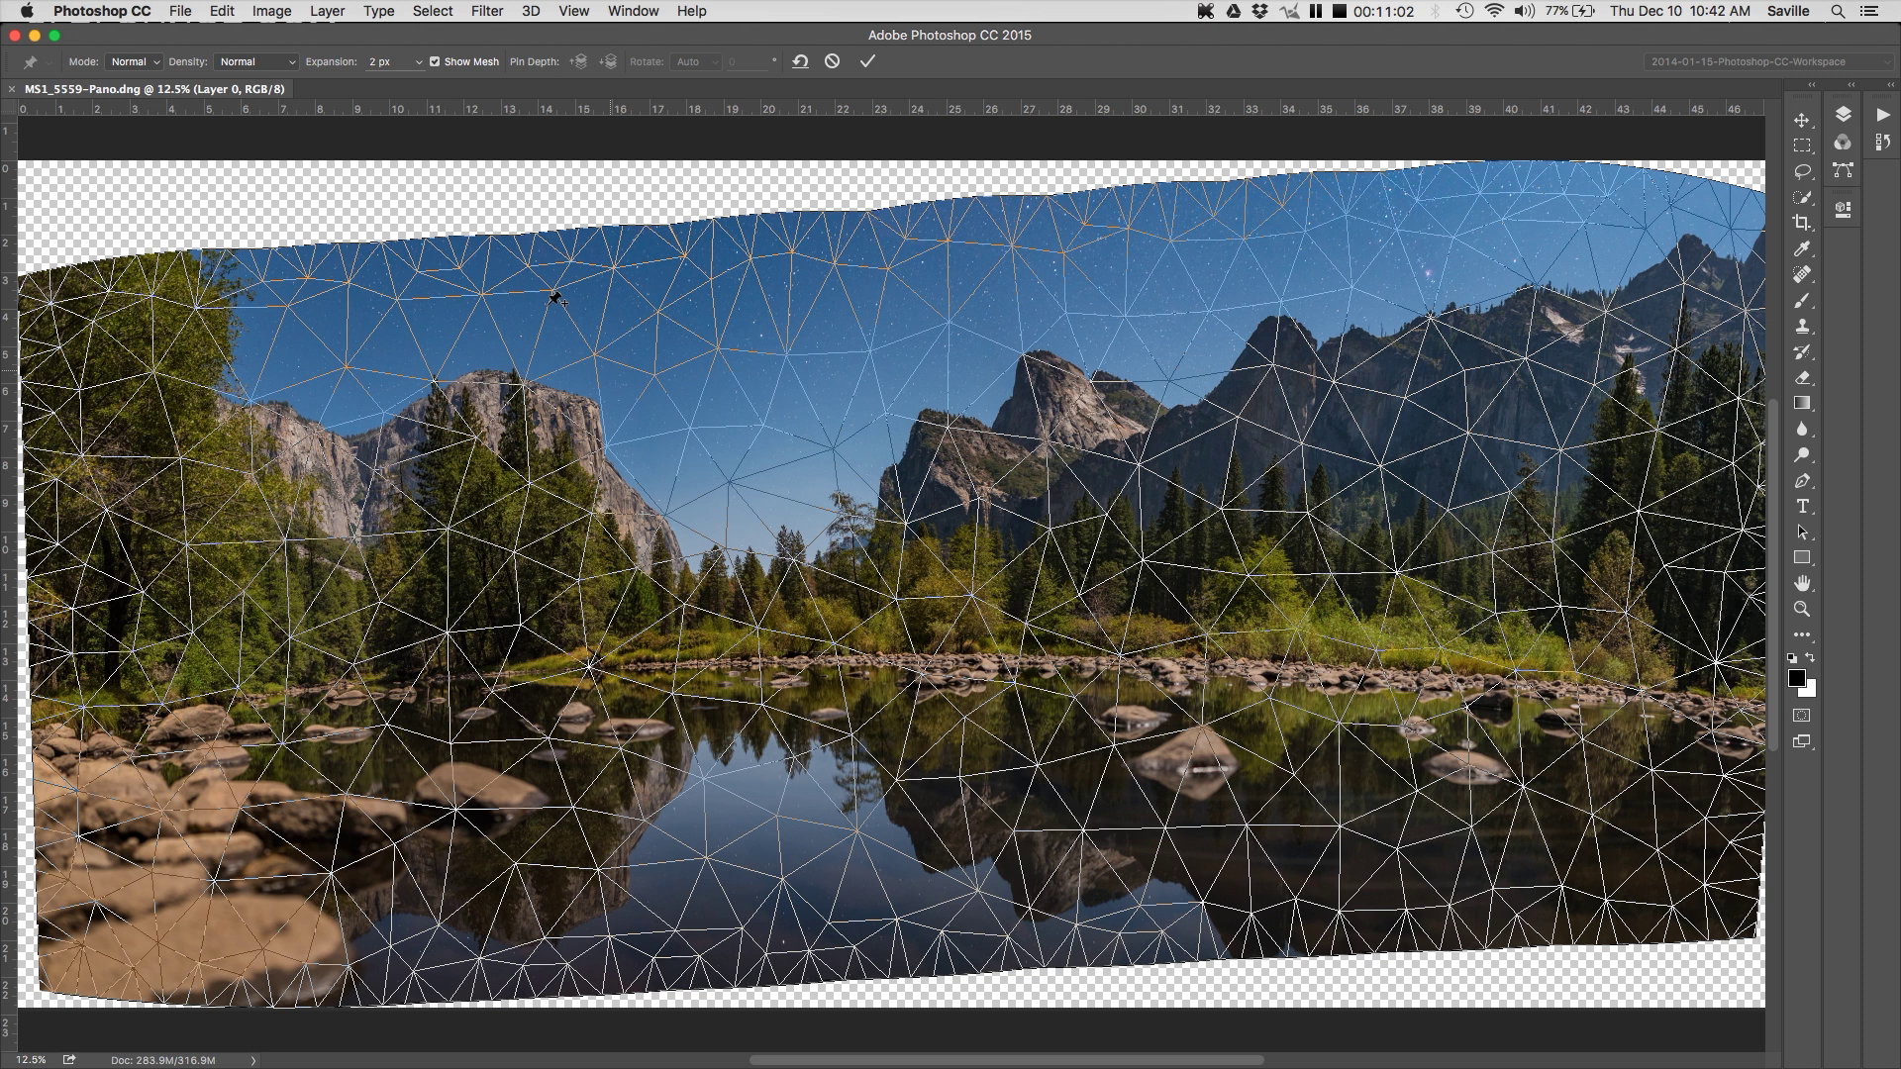
Hide the warp mesh and briefly toggle the alignment grid.
left_click(434, 62)
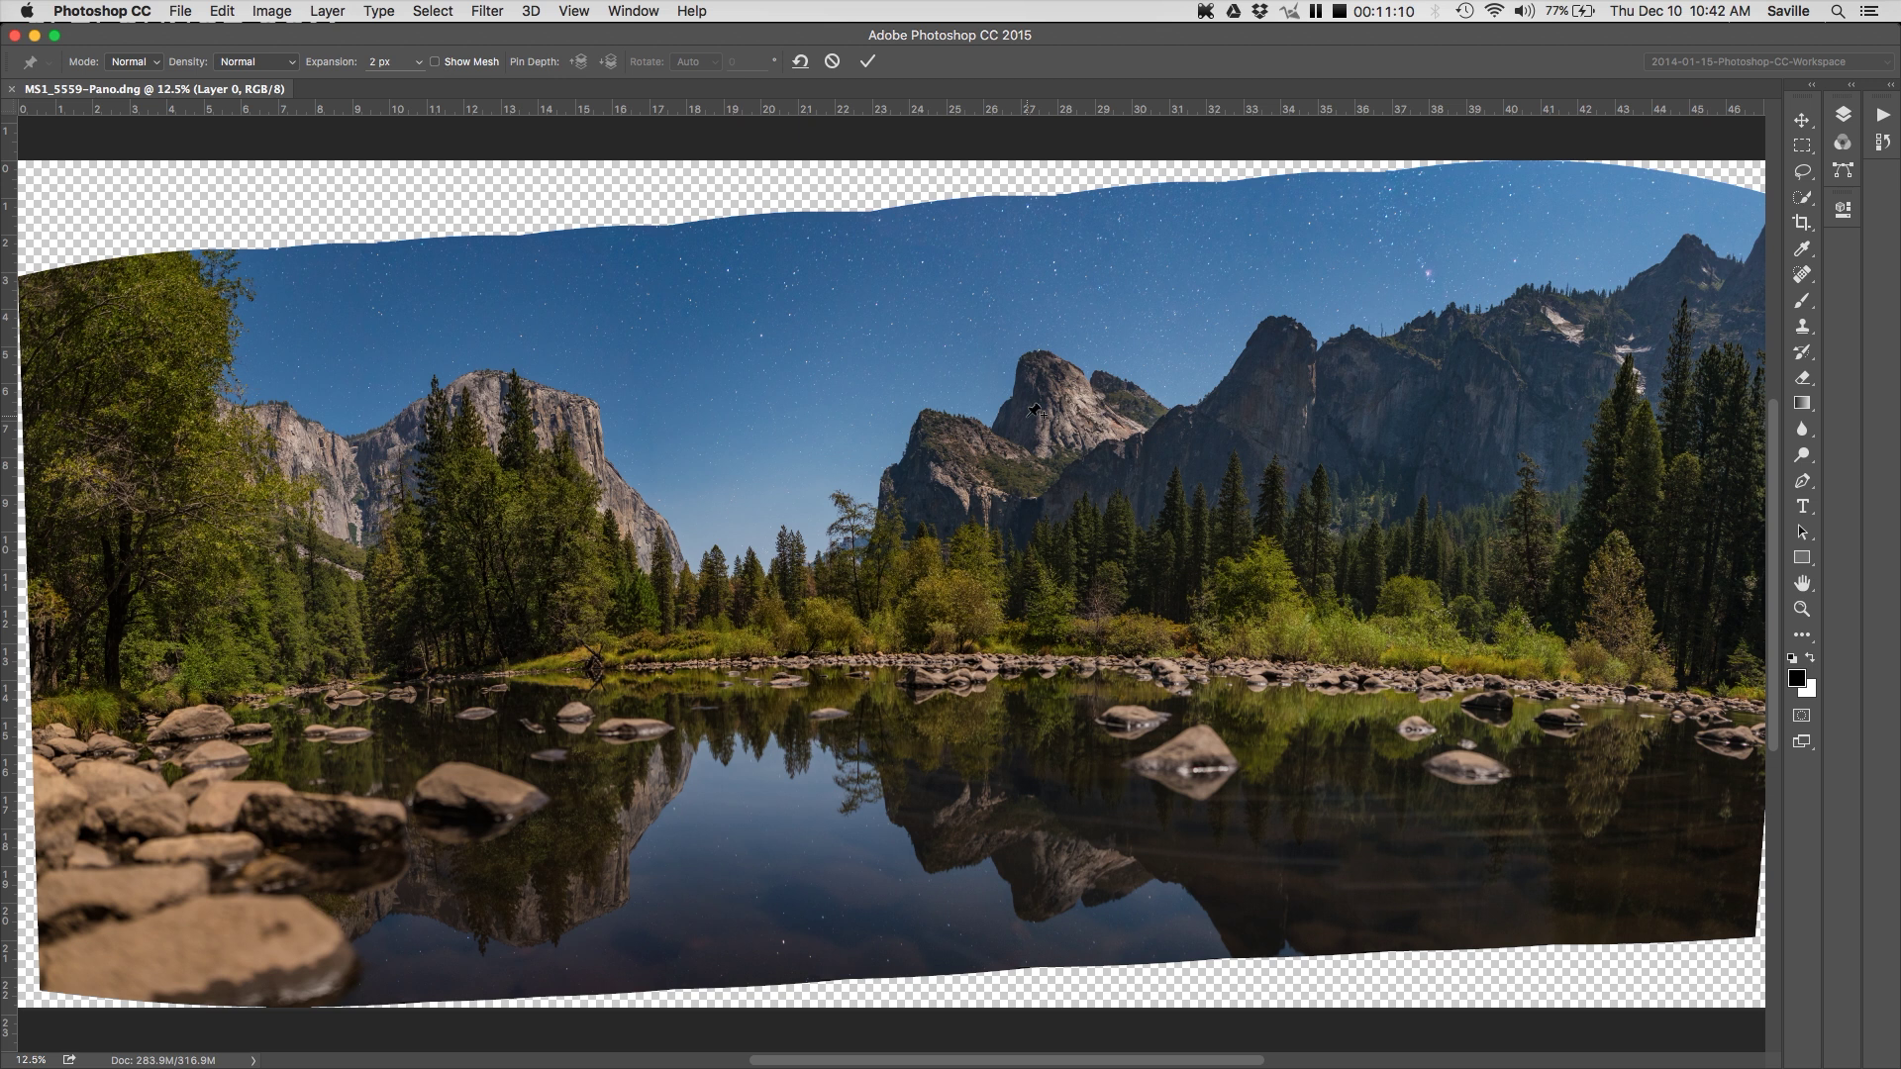
key("super+apostrophe")
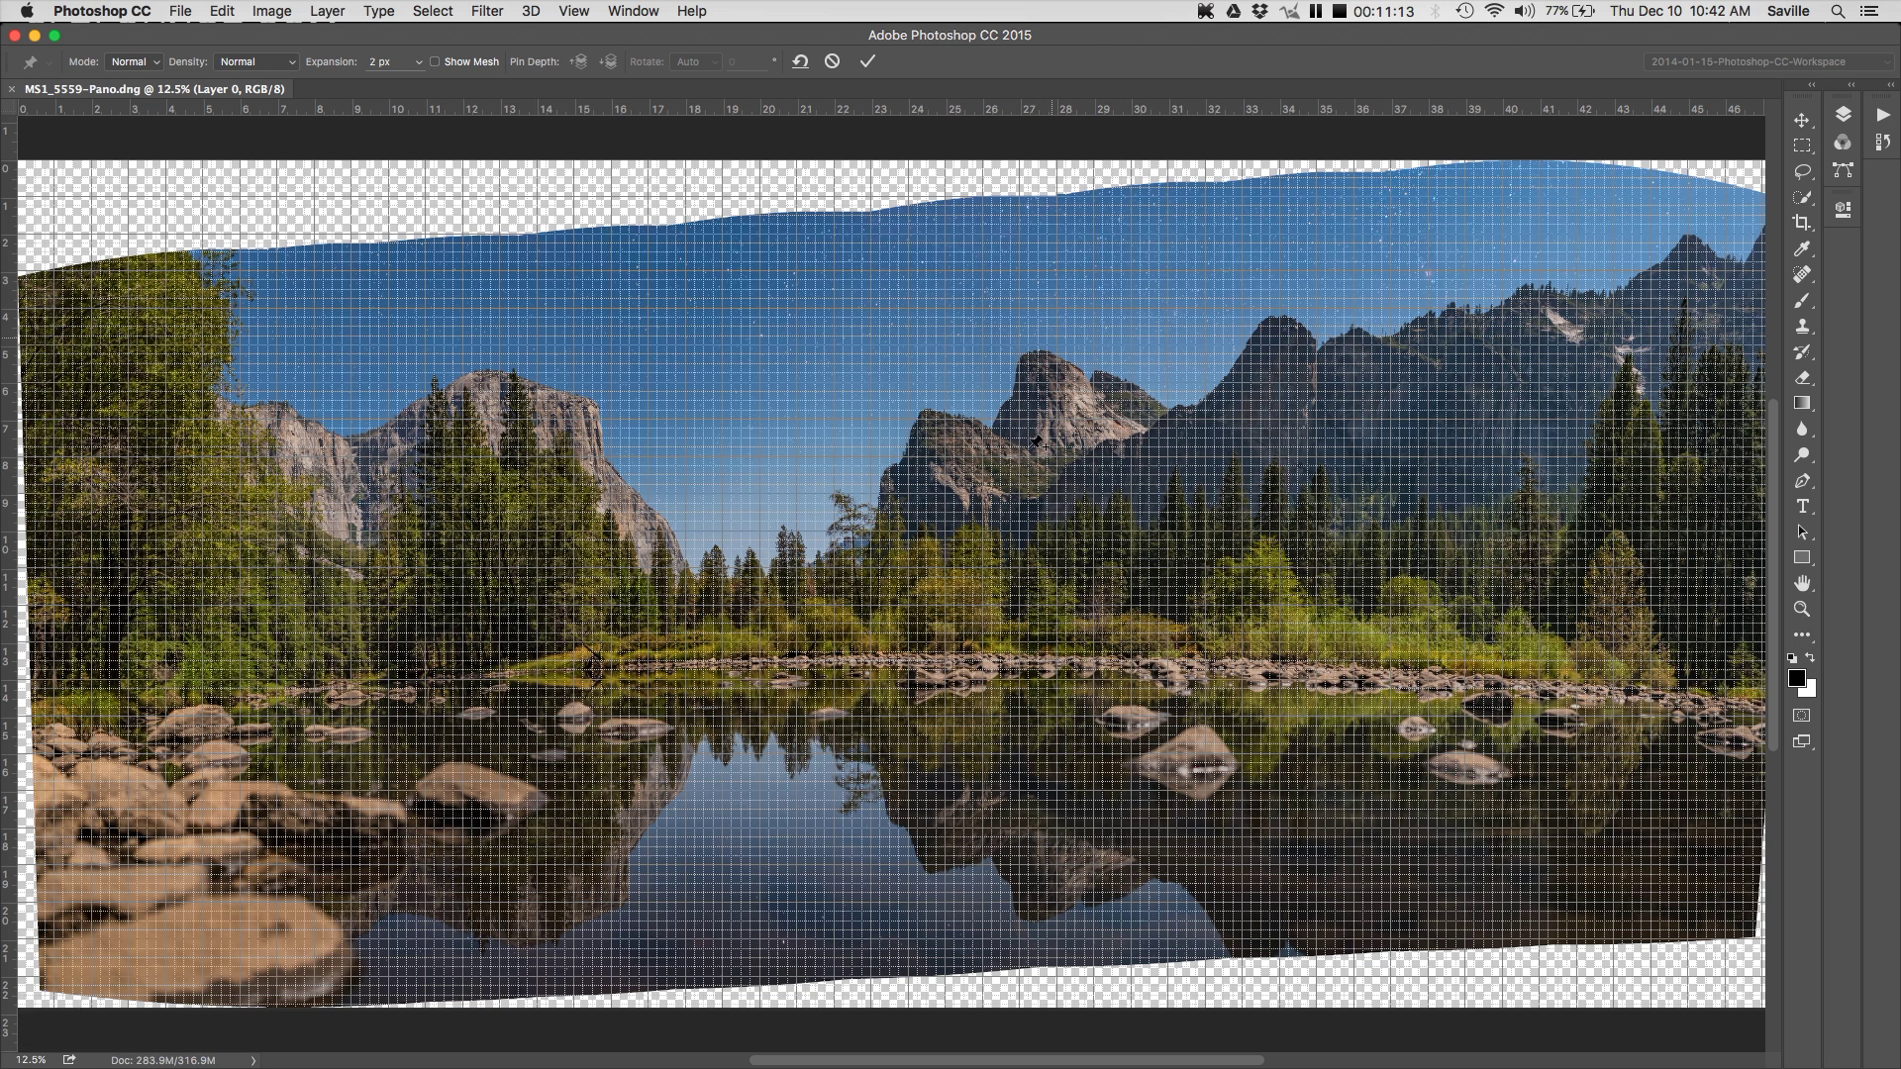
key("super+apostrophe")
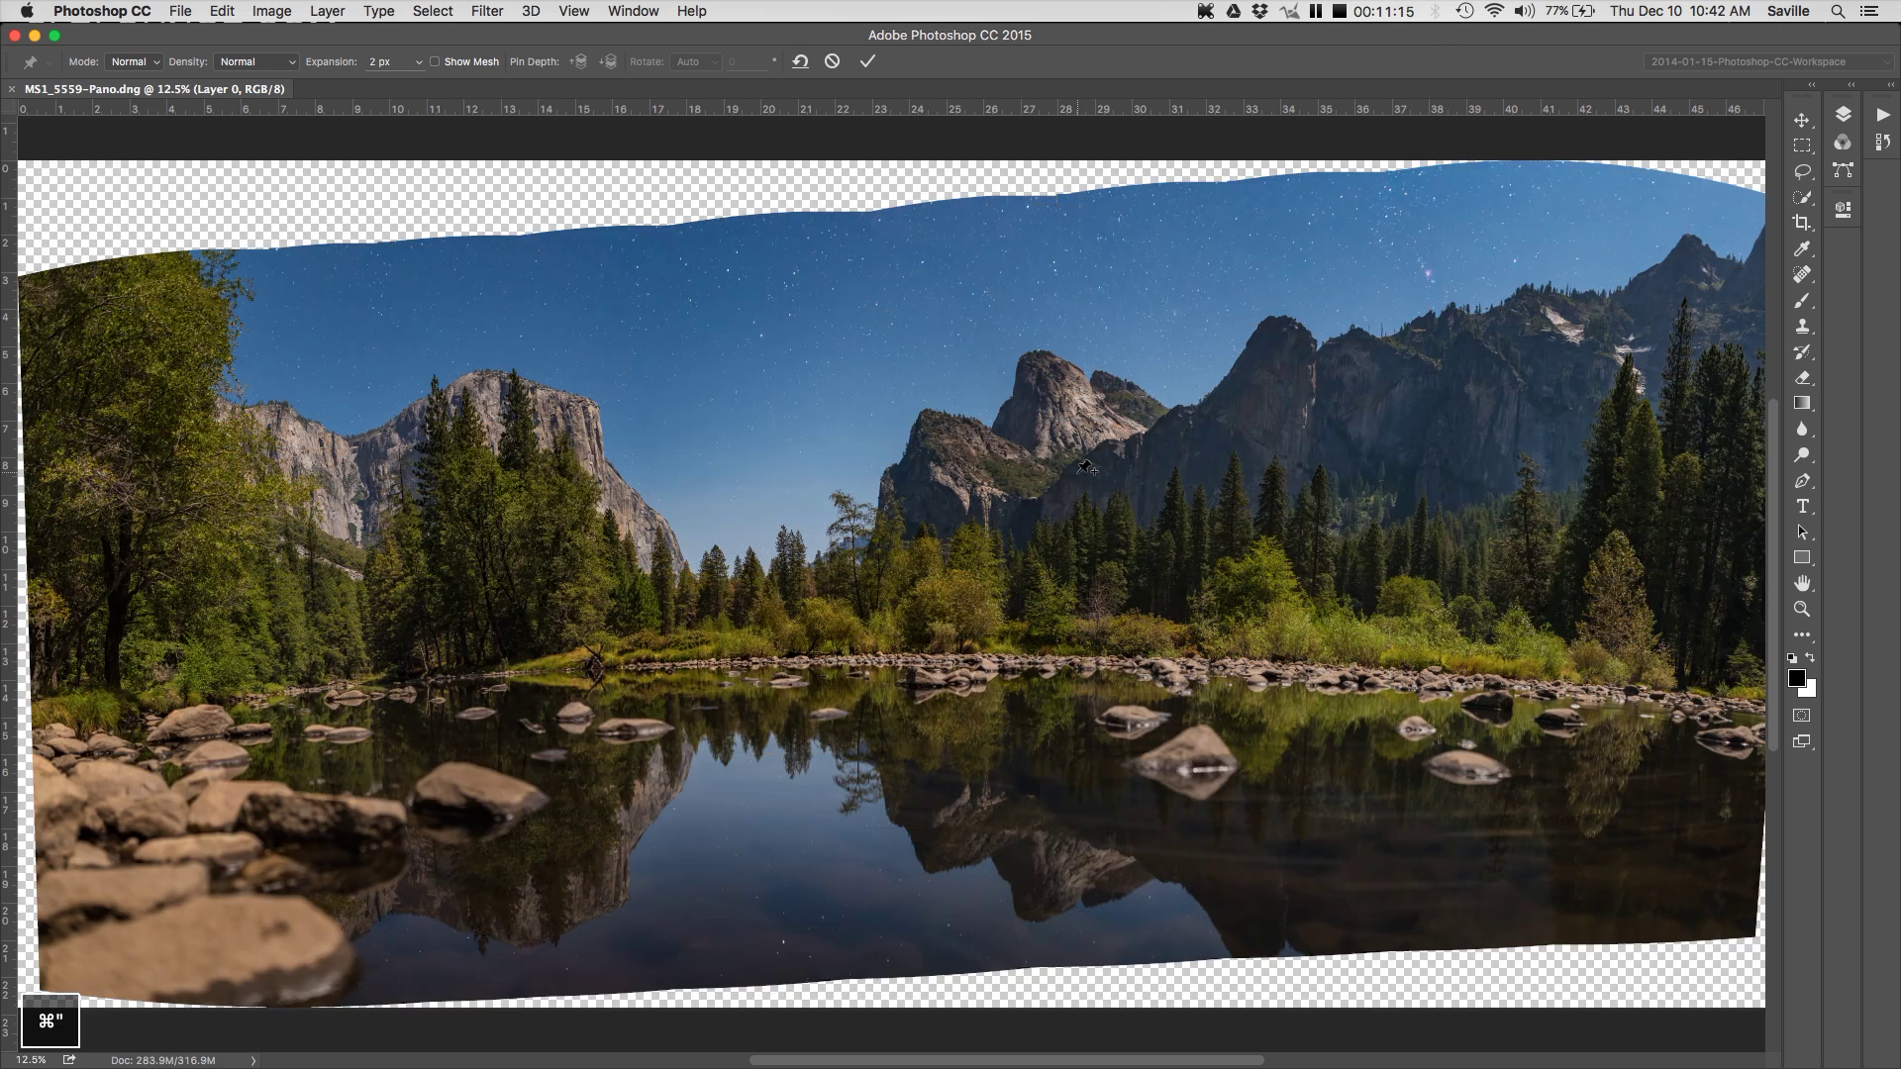
Pin the central peak, El Capitan's edge and both reflections, then show the grid.
left_click(1021, 355)
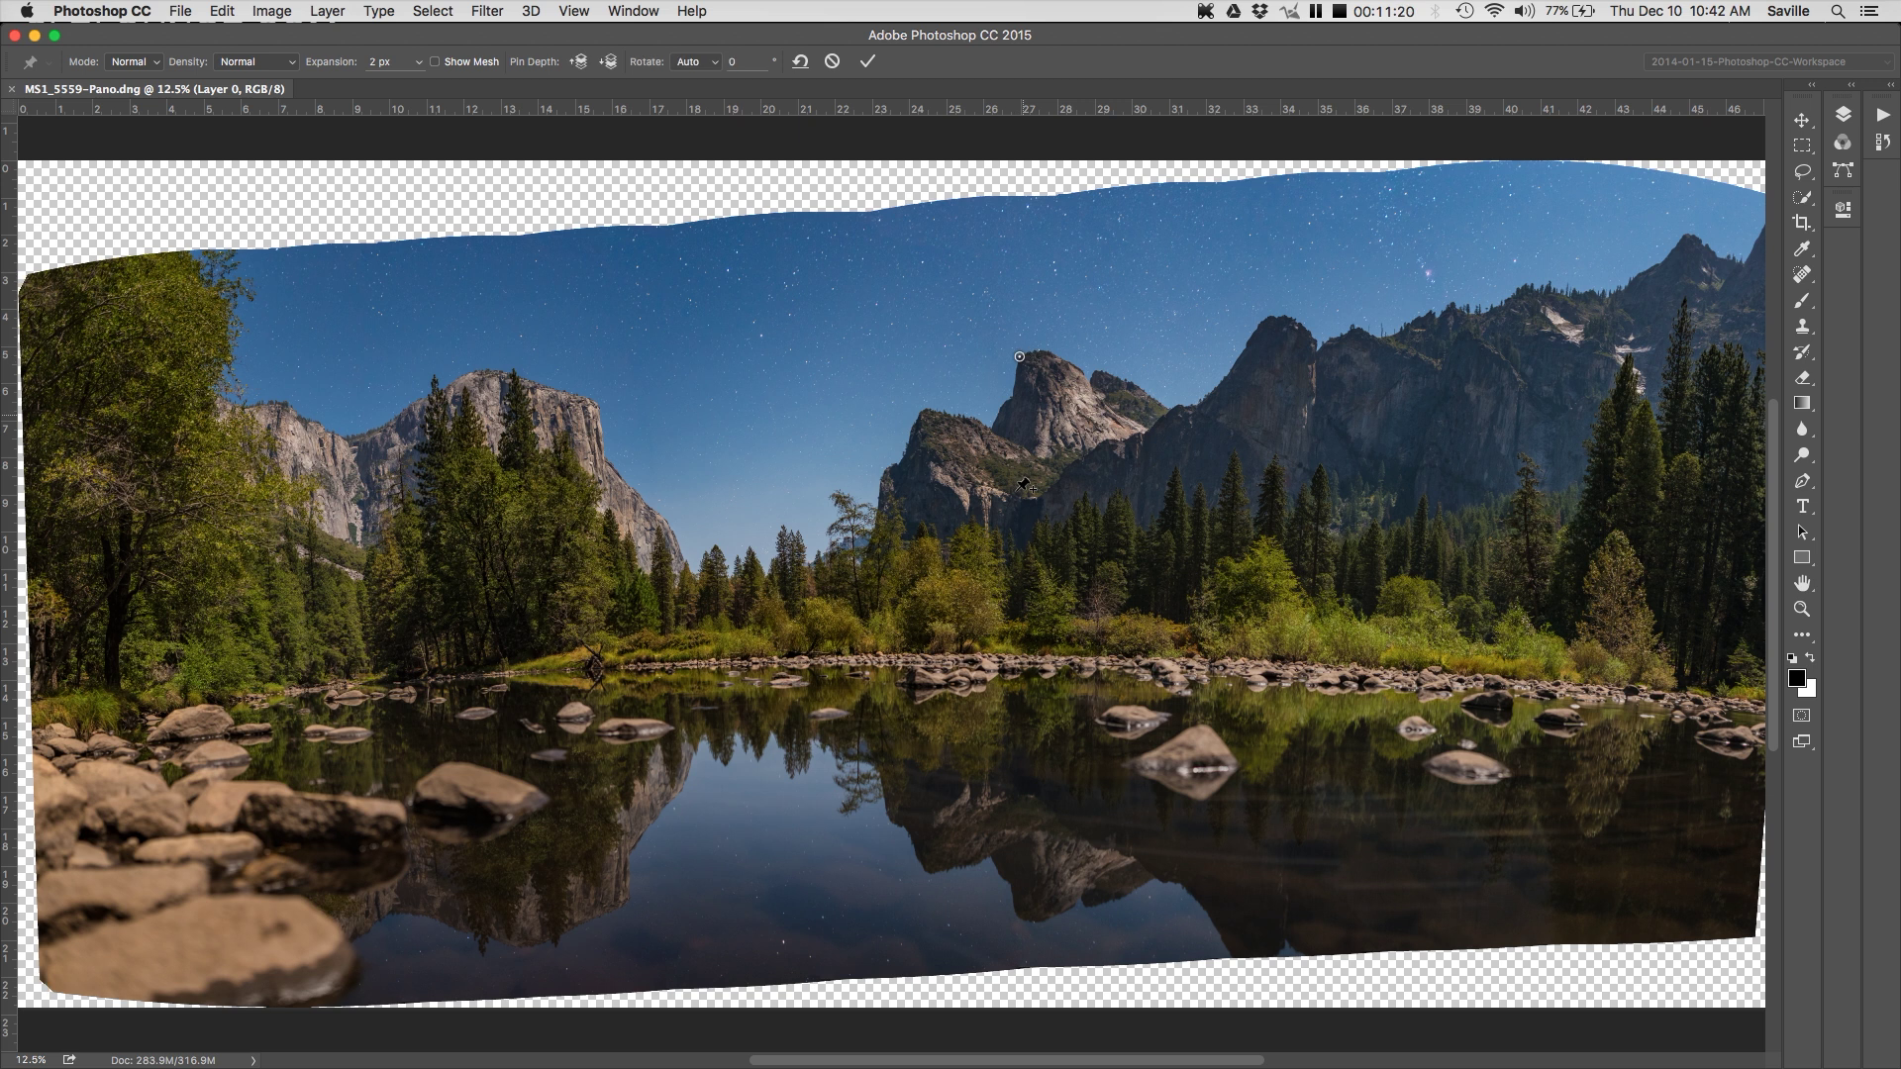
left_click(1016, 912)
left_click(596, 405)
left_click(626, 898)
key("super+apostrophe")
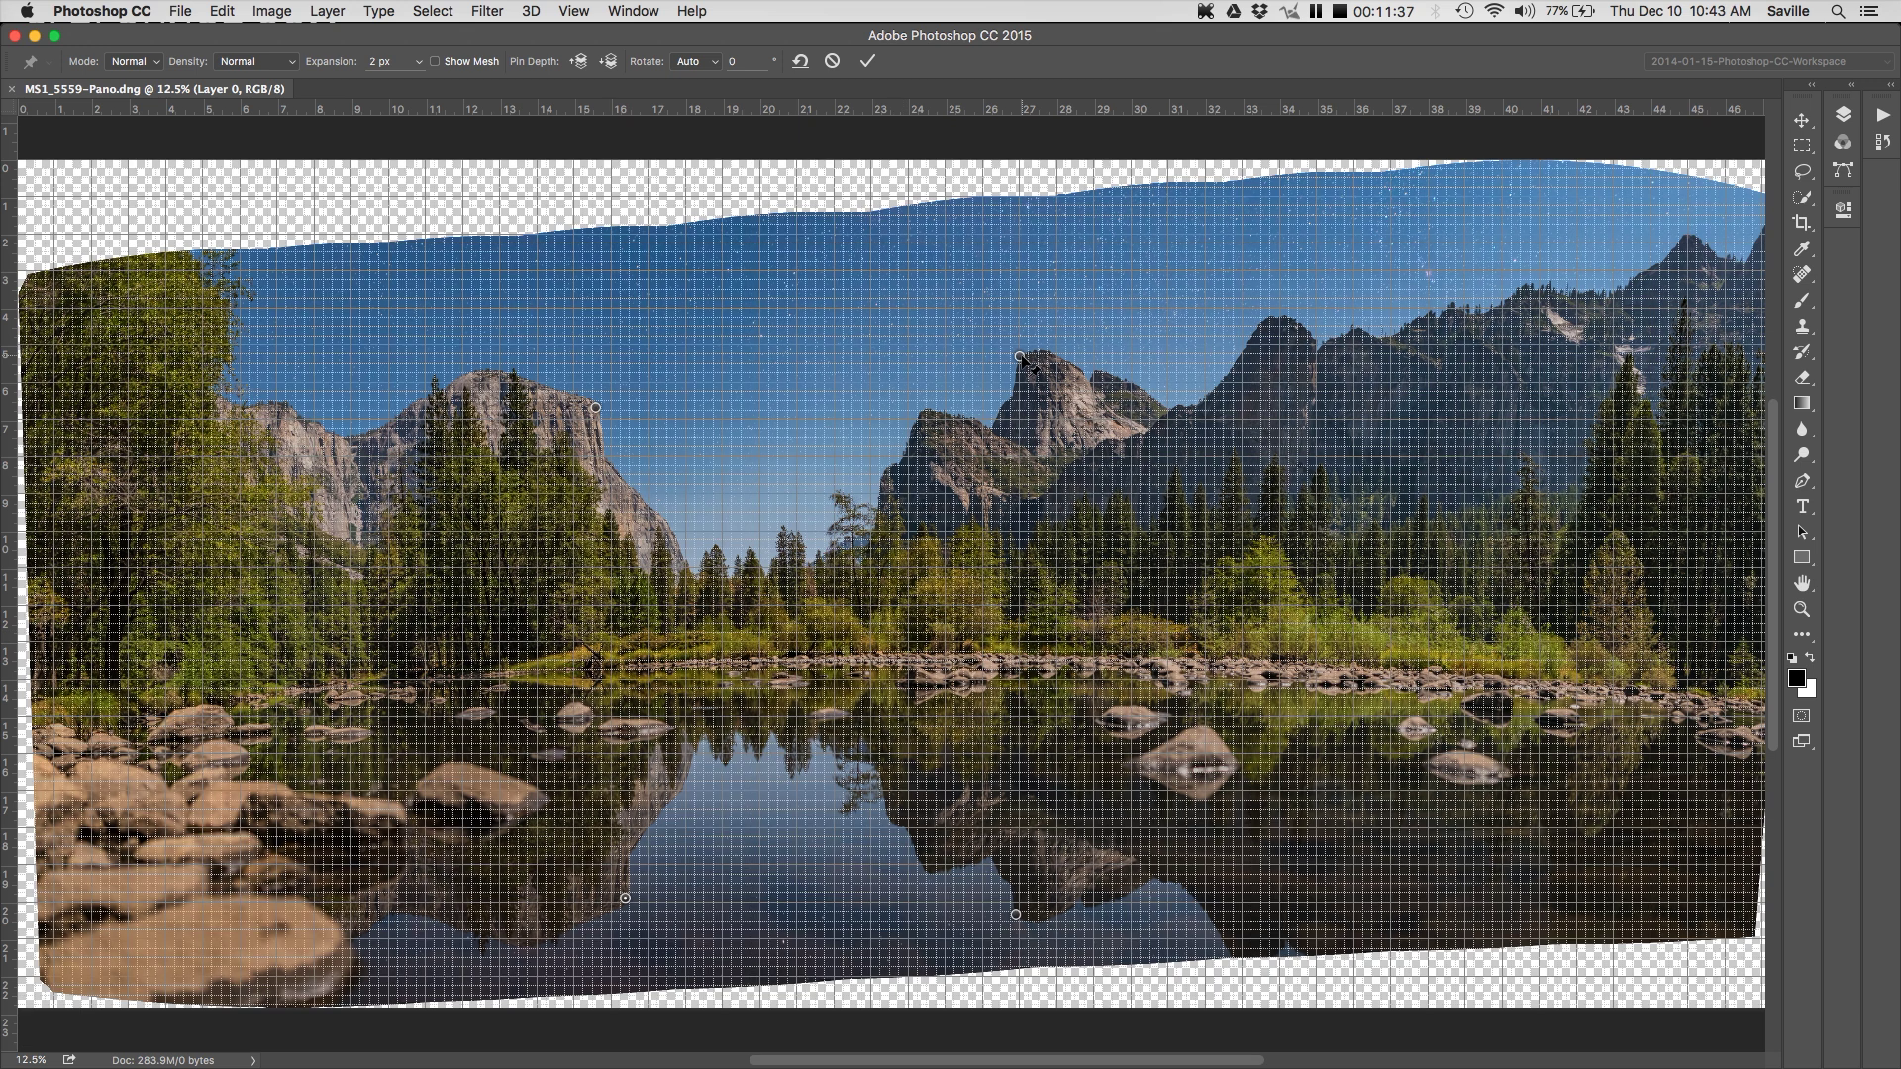
Nudge the central peak and reflection pins, then lift the lower-left reflection pin up and left.
left_click(1020, 357)
left_click_drag(1020, 357, 1024, 375)
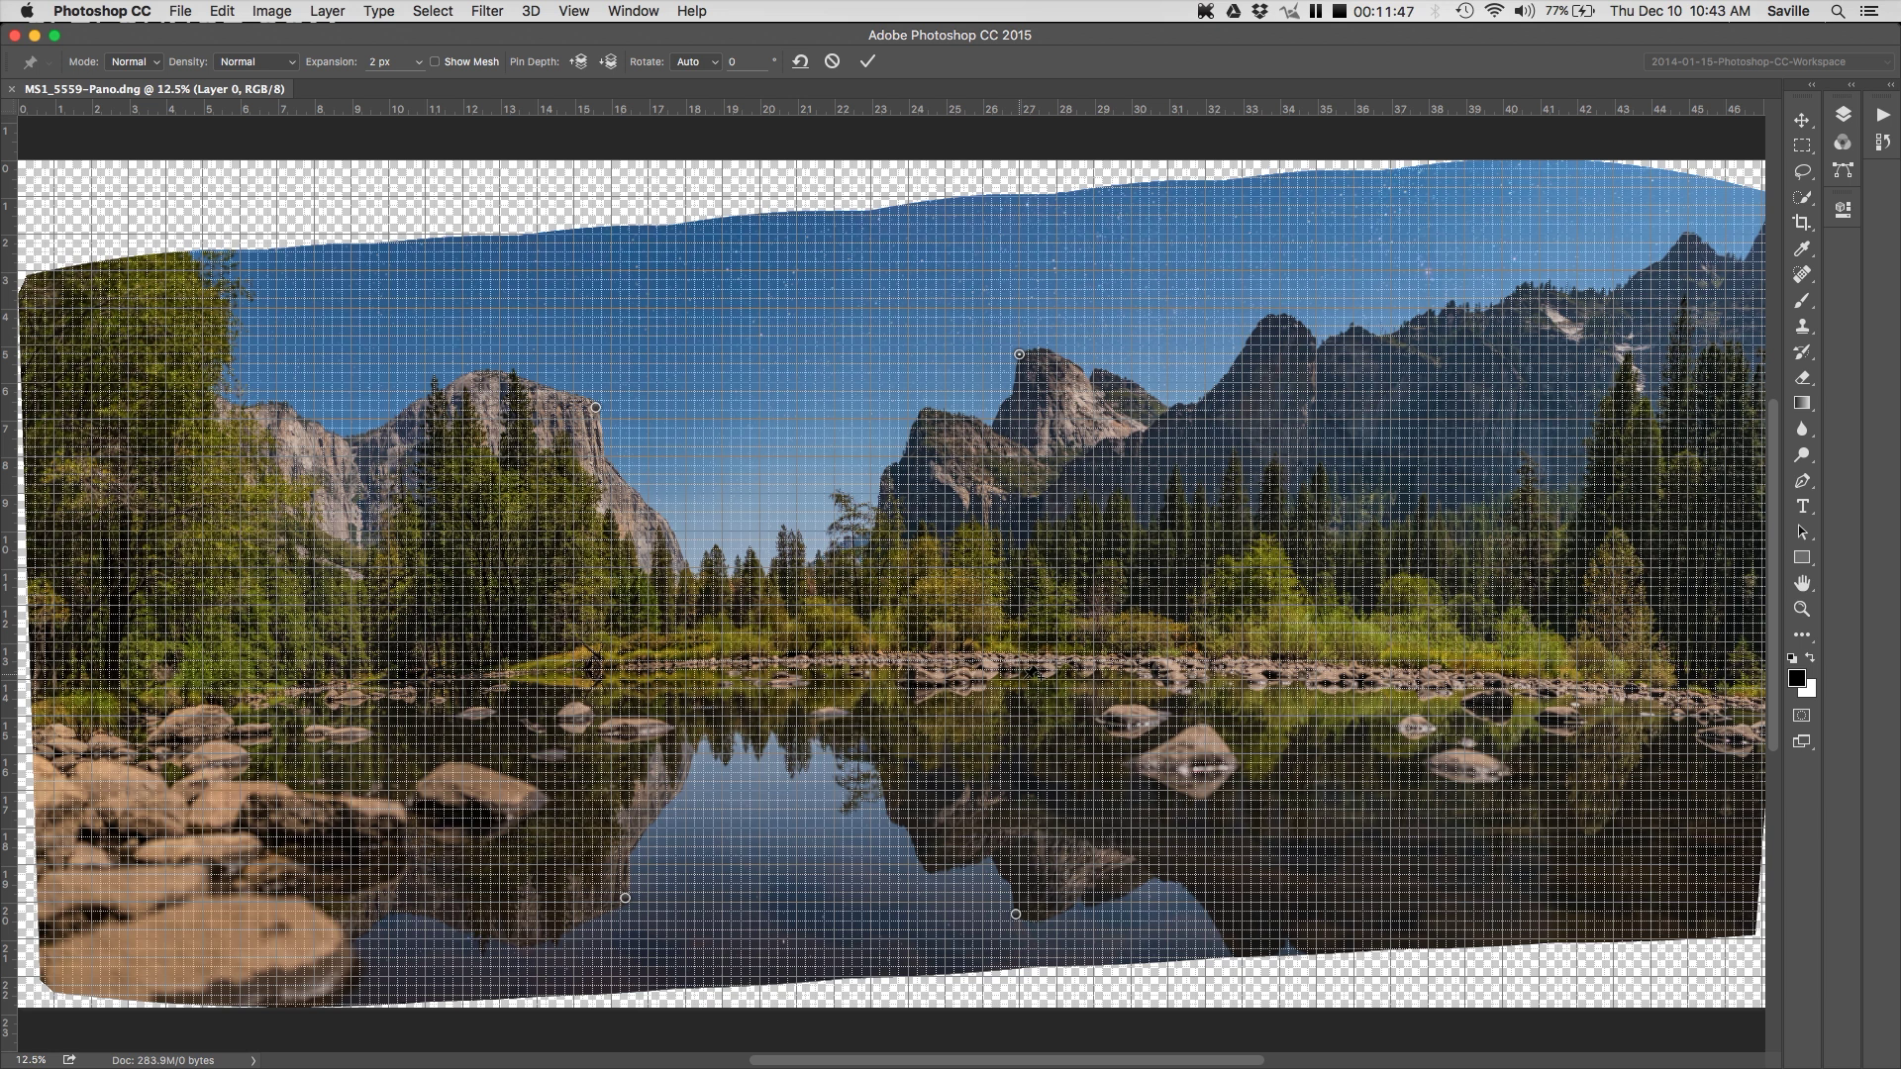
left_click(1016, 914)
left_click_drag(1020, 917, 1023, 916)
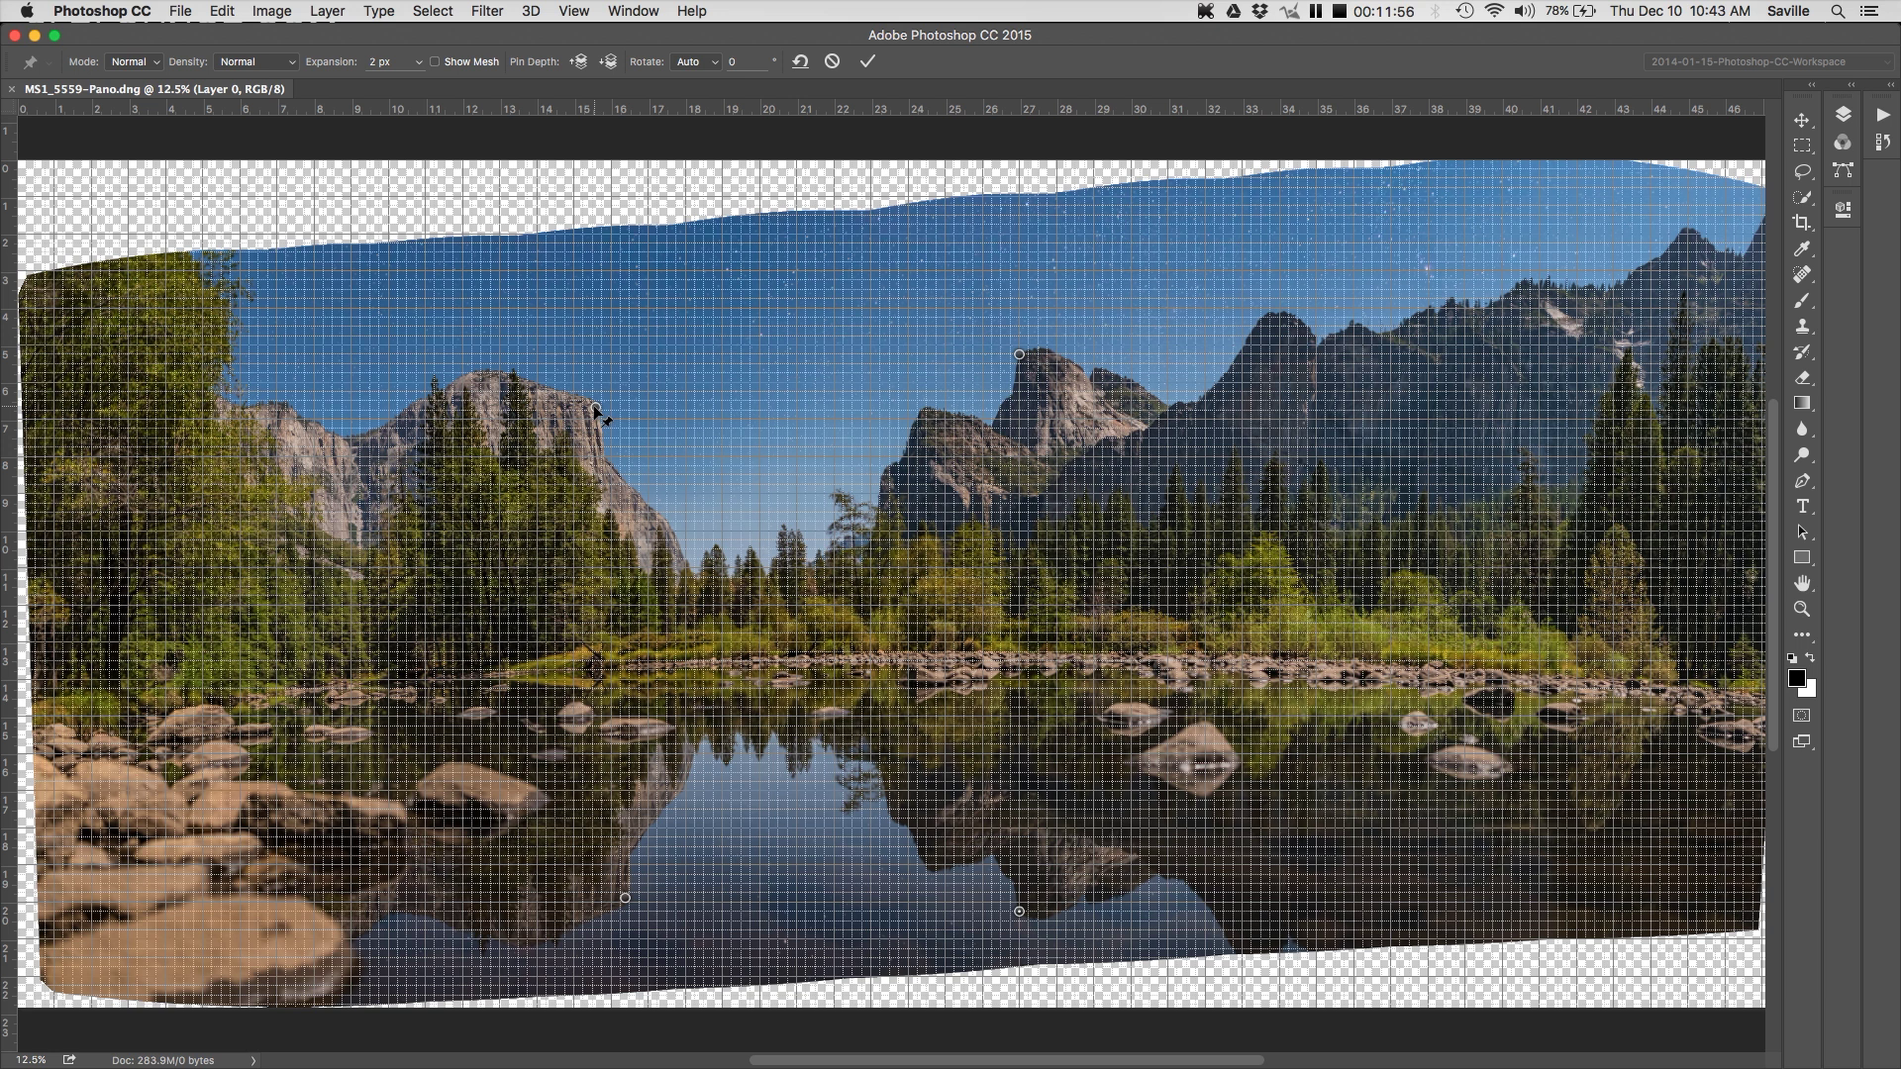
left_click_drag(594, 406, 600, 405)
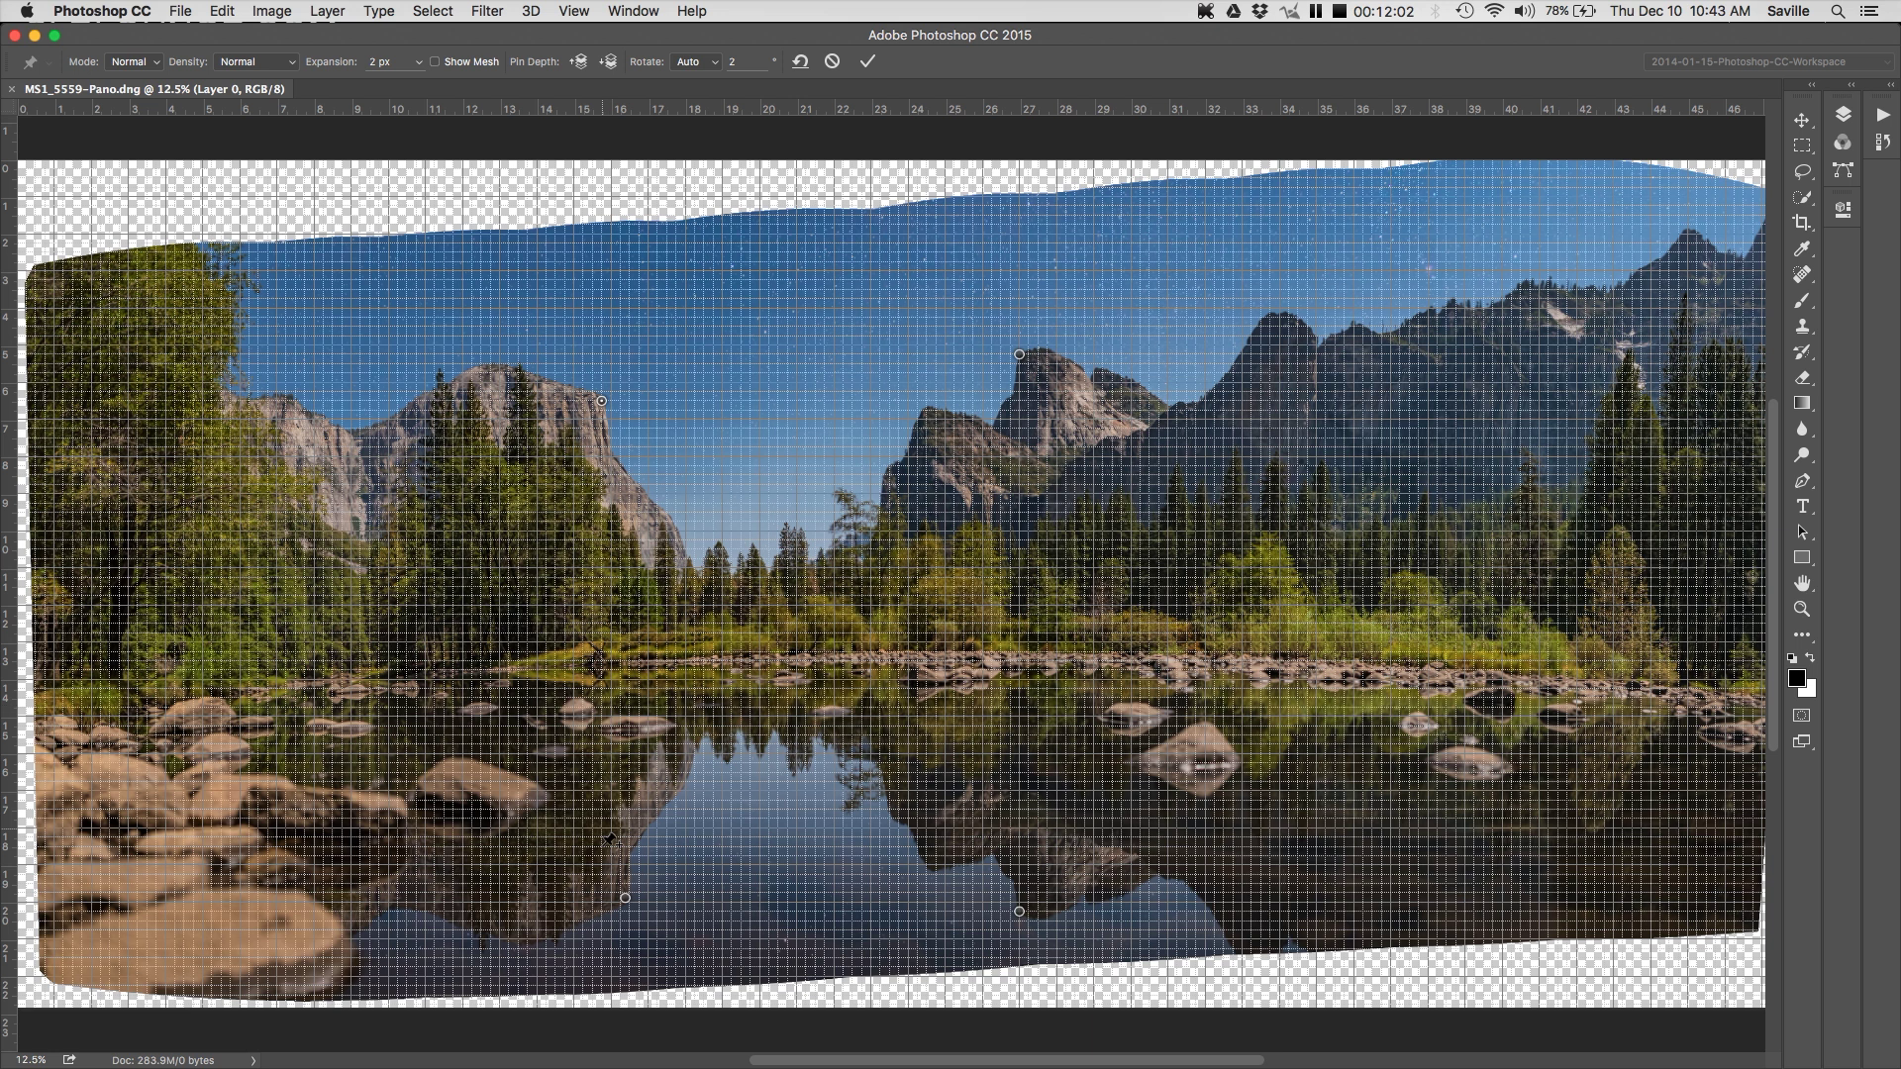
left_click_drag(626, 899, 602, 902)
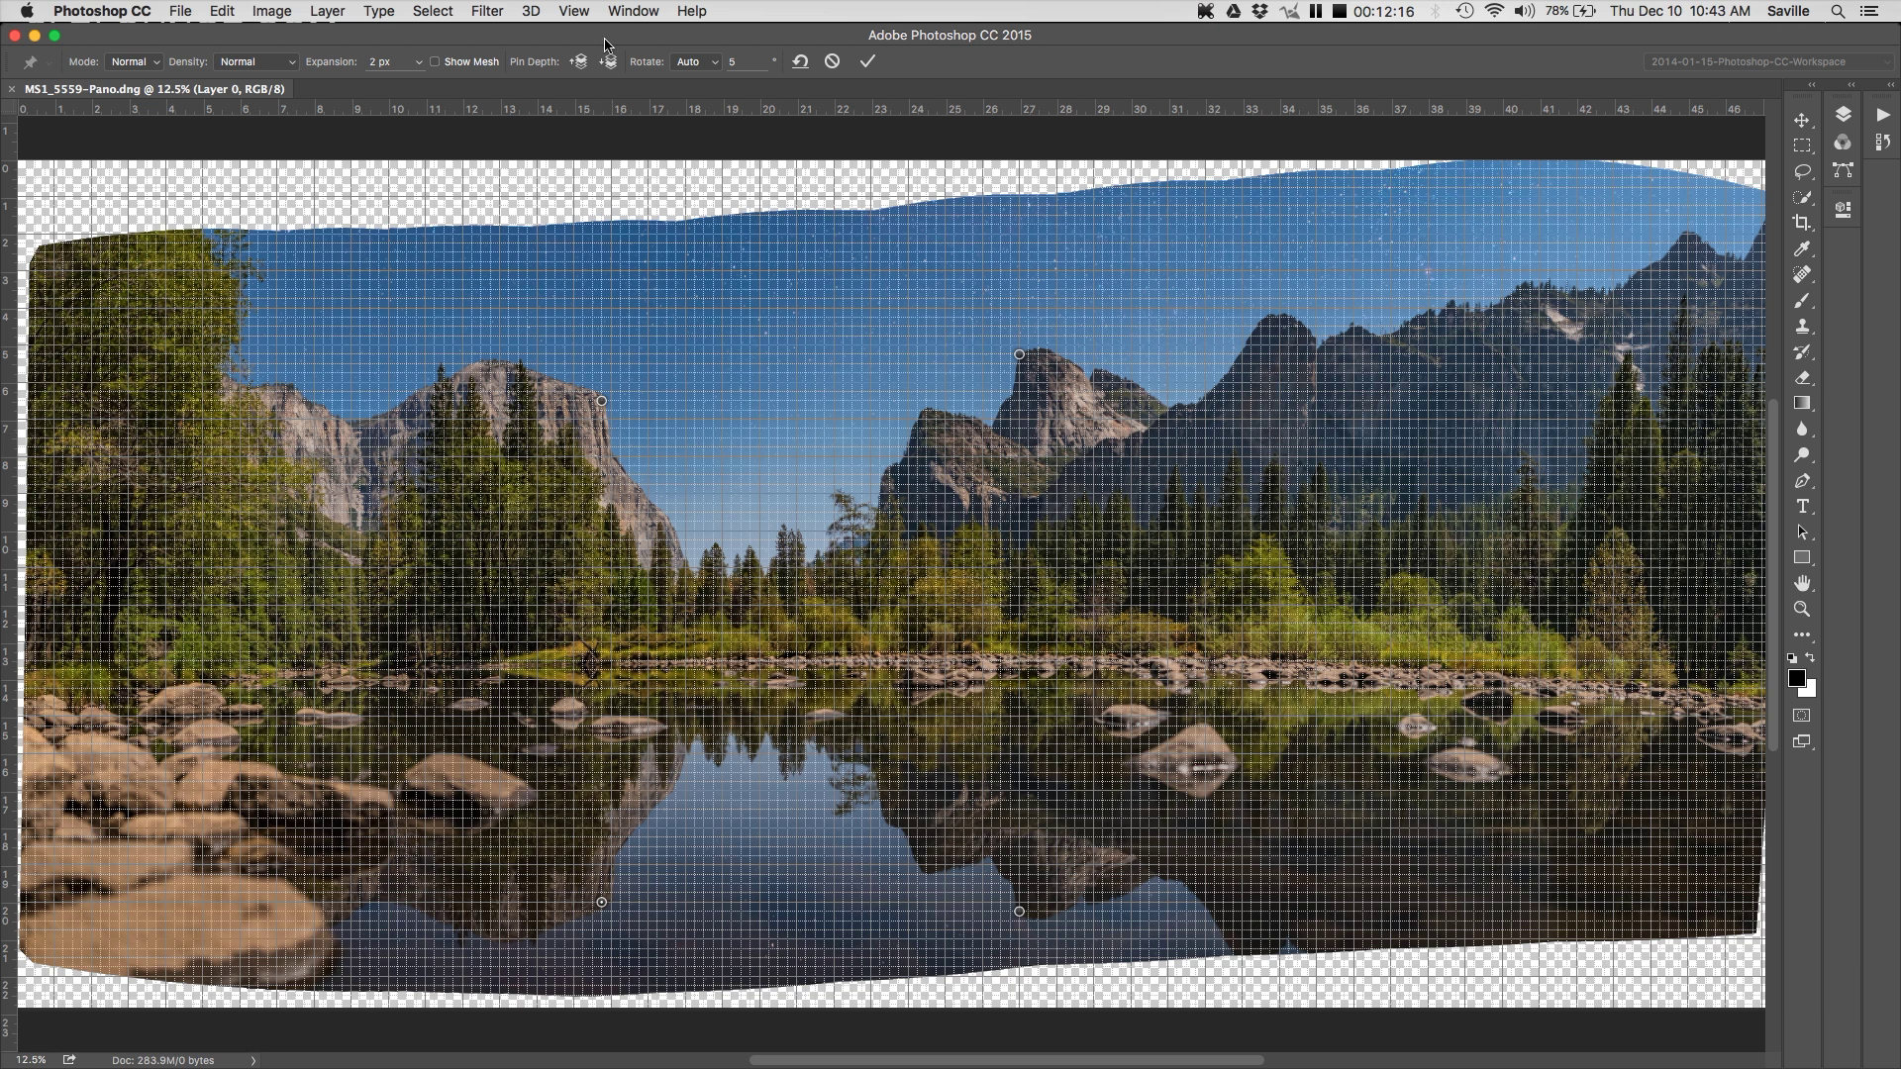
left_click(574, 10)
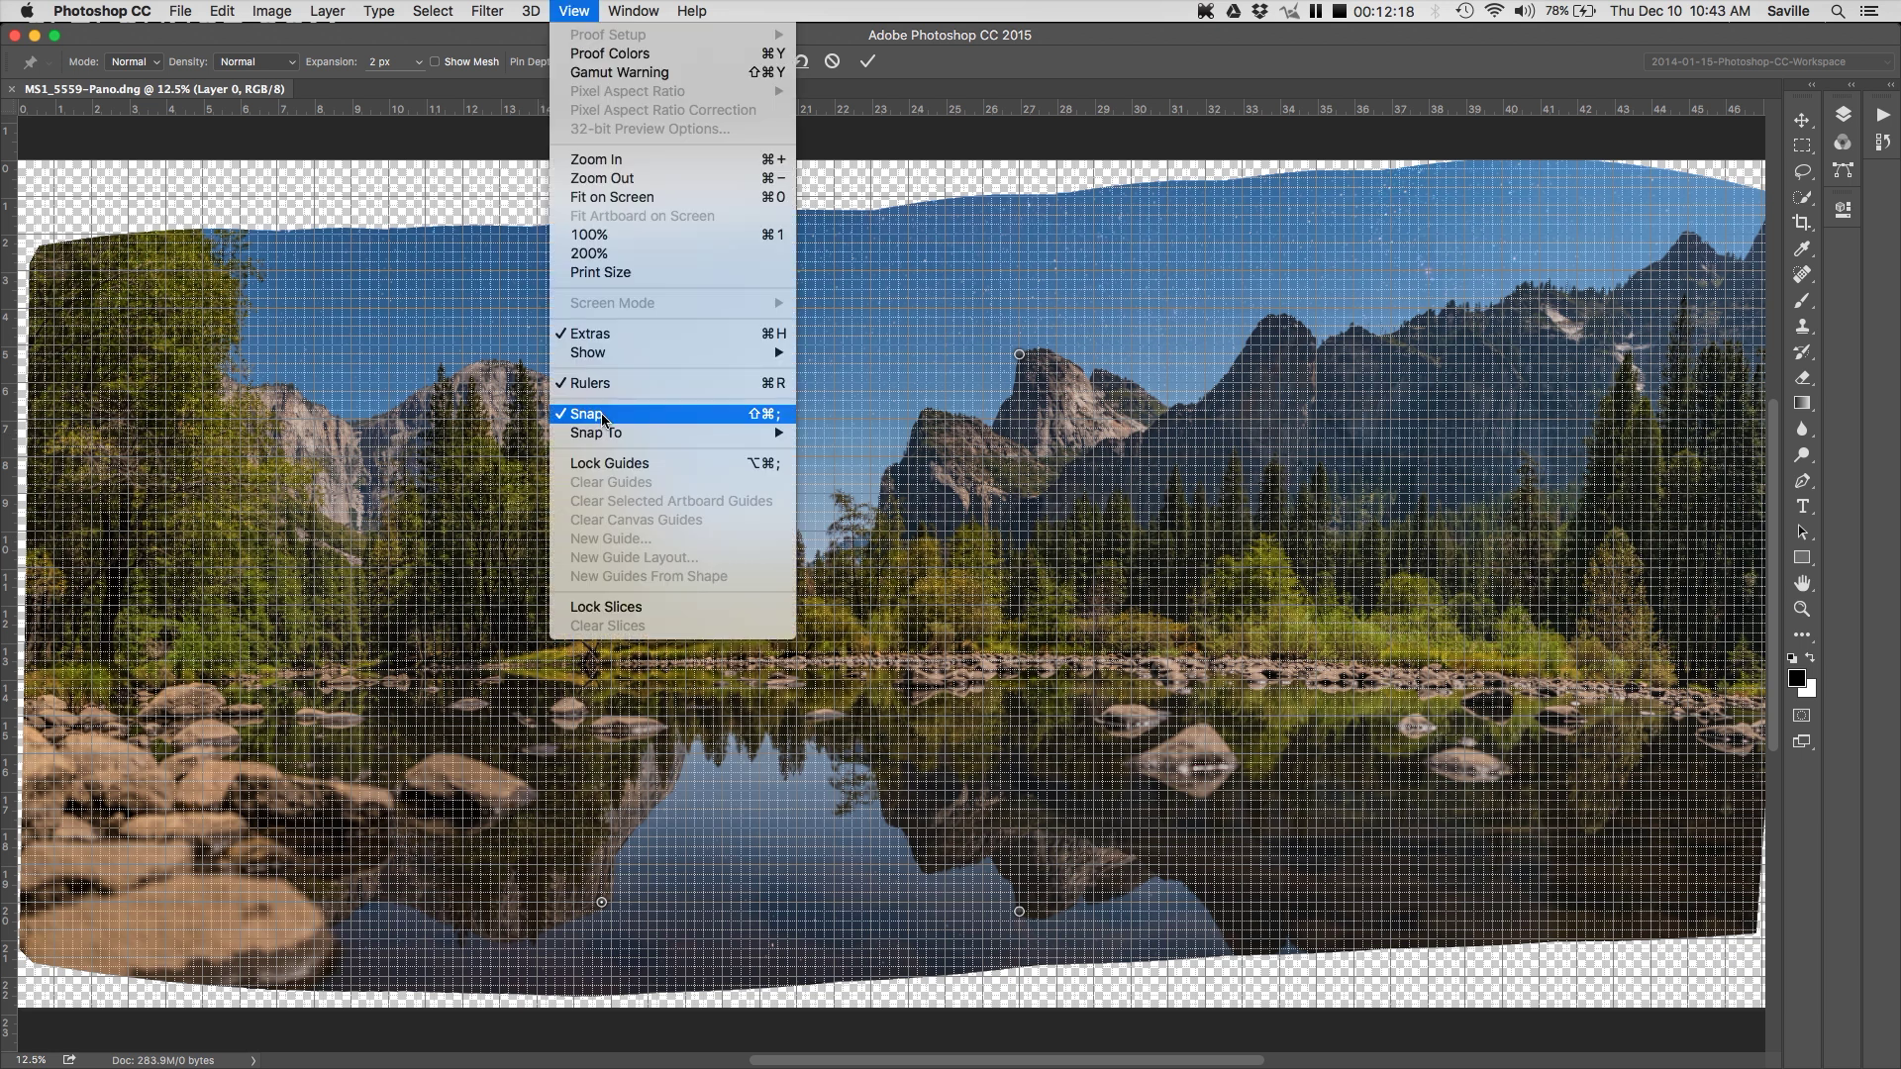
mouse_move(634, 432)
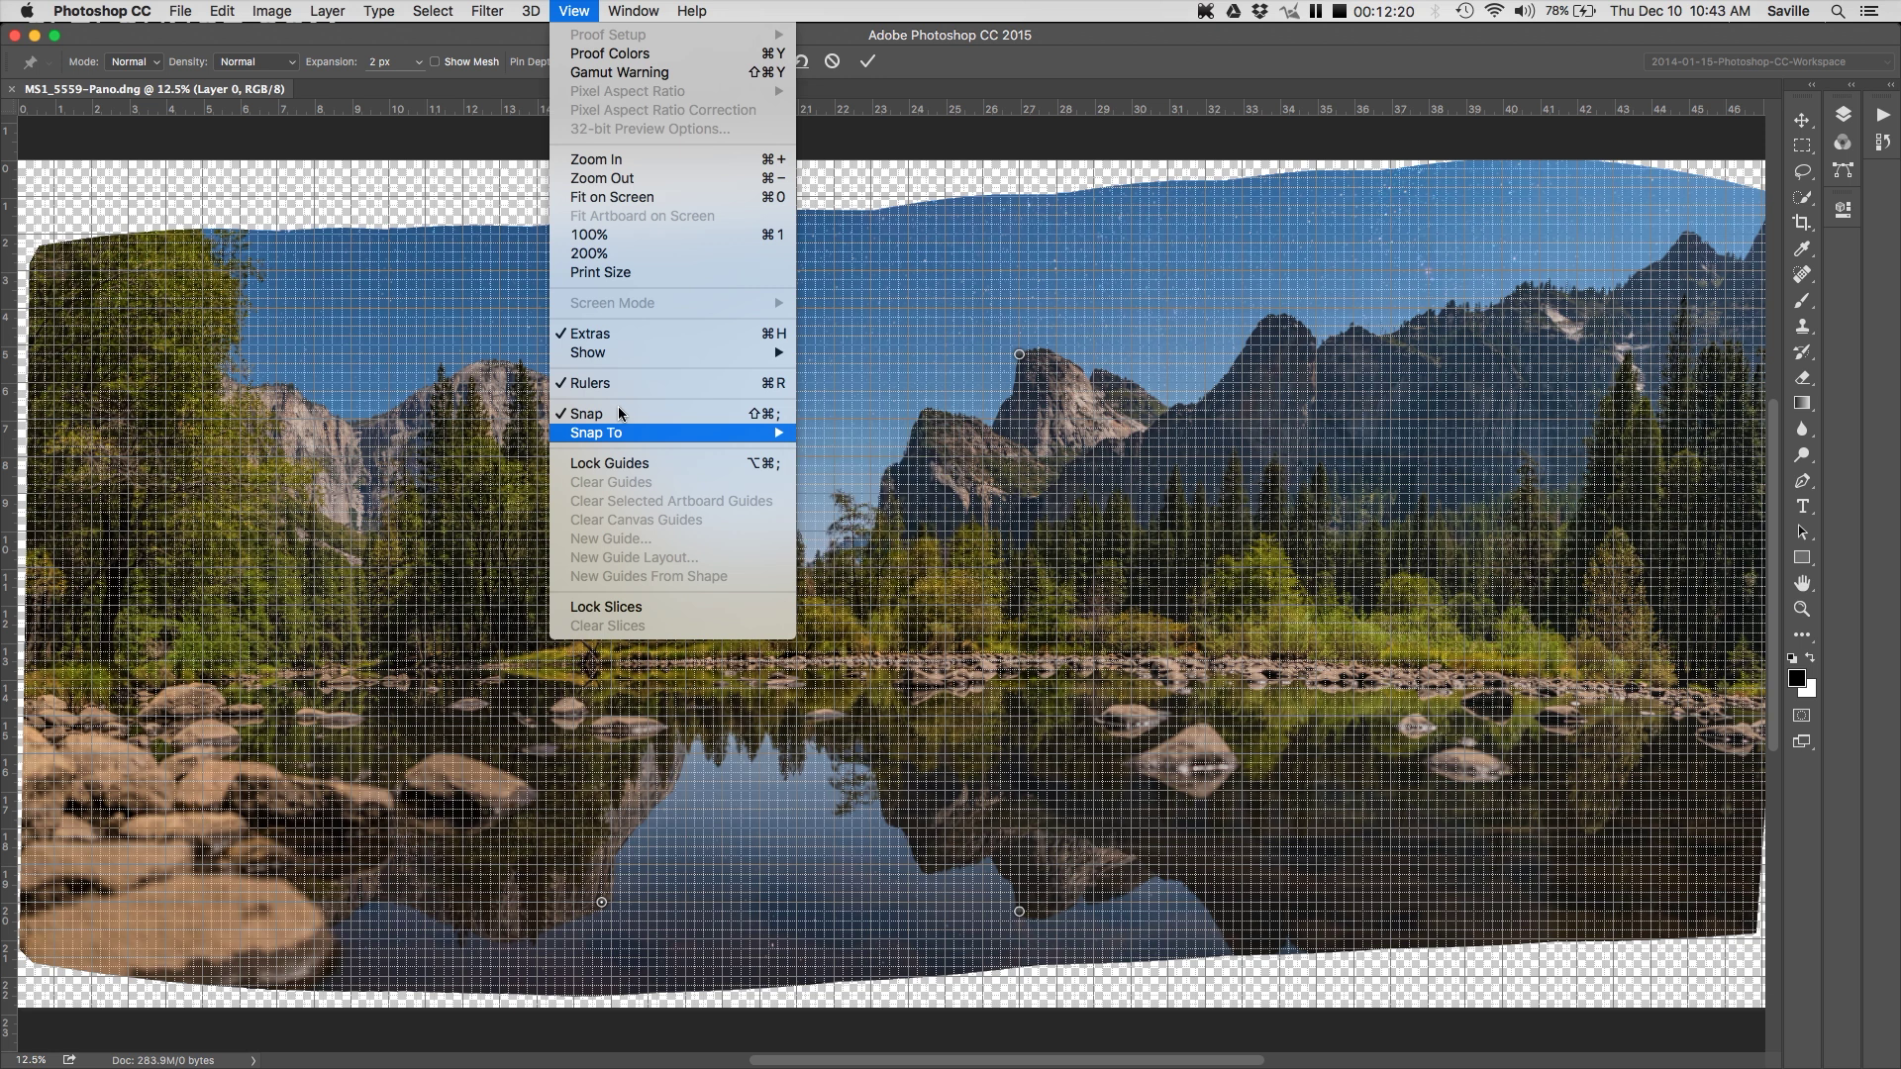
left_click(621, 414)
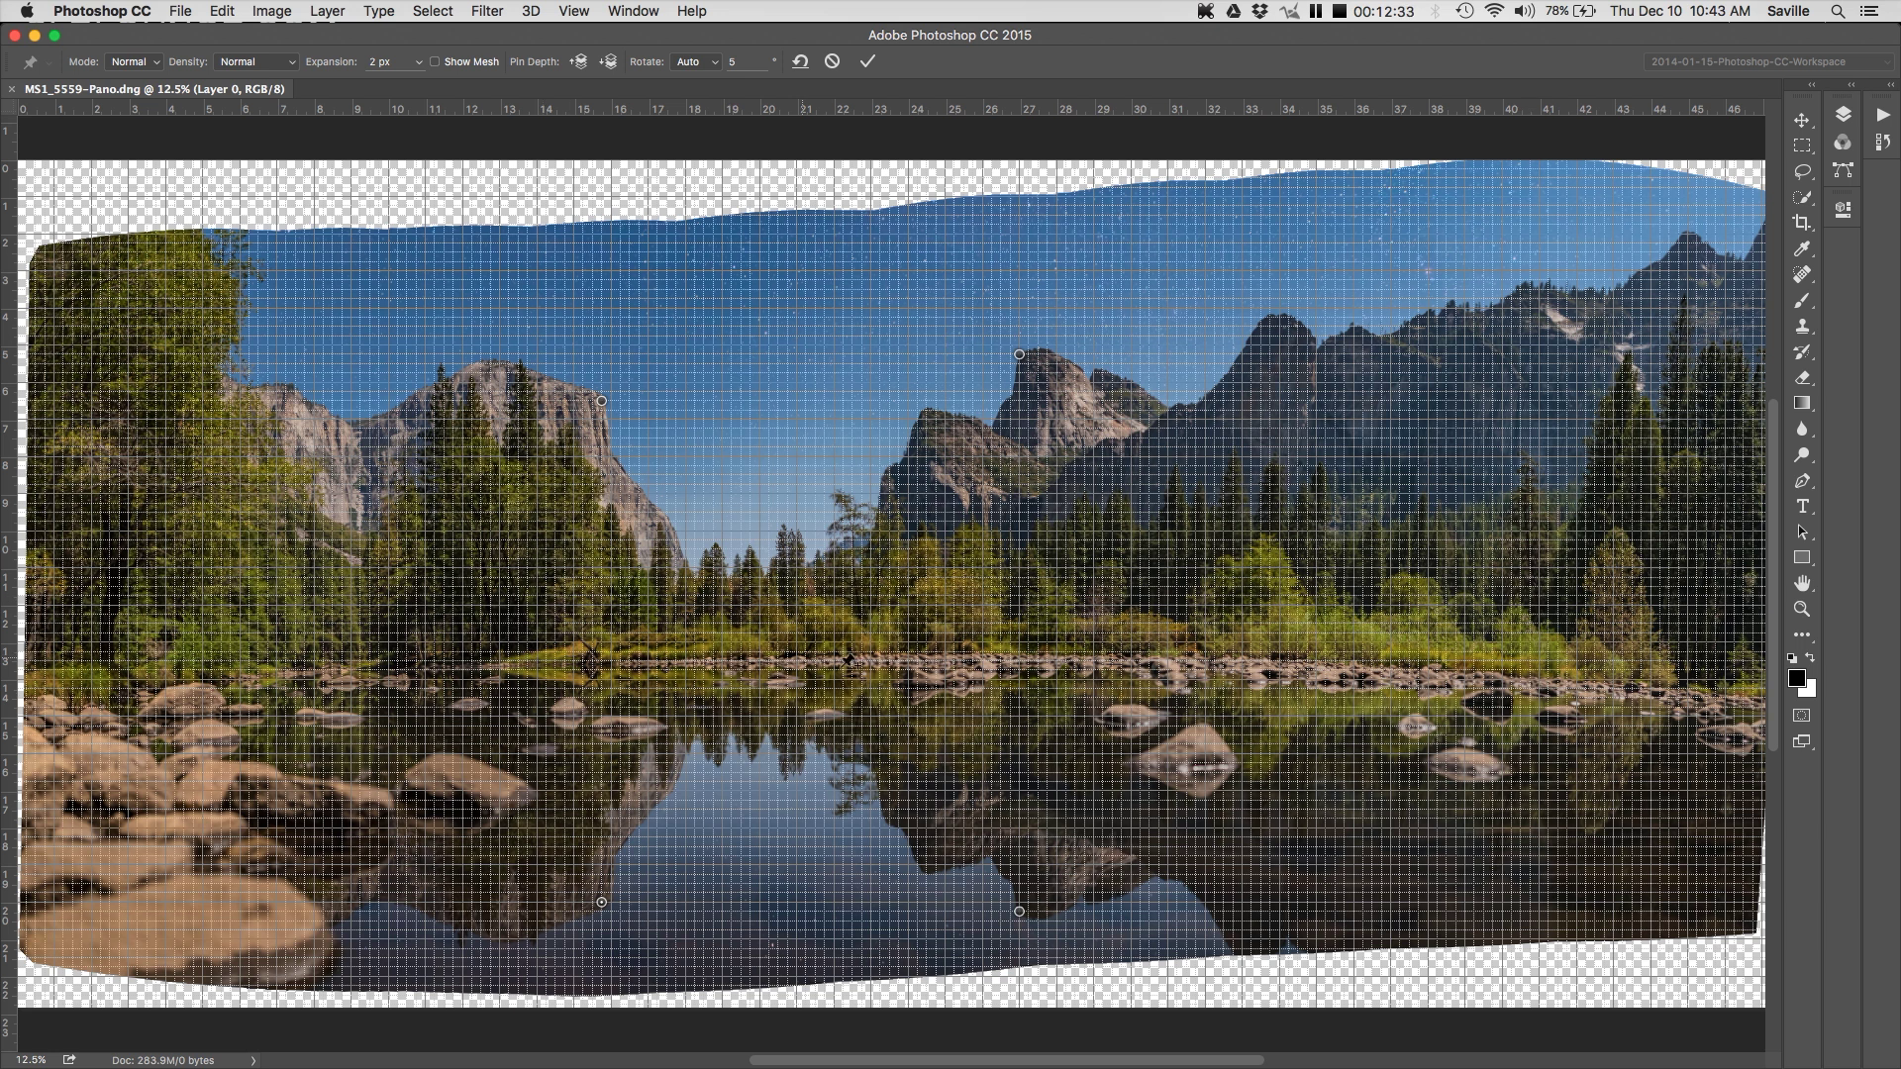
Pin and raise the right shoreline, lift the left cliff and reflection pins, and pin the left riverbank.
left_click(1669, 688)
left_click_drag(1671, 694, 1671, 685)
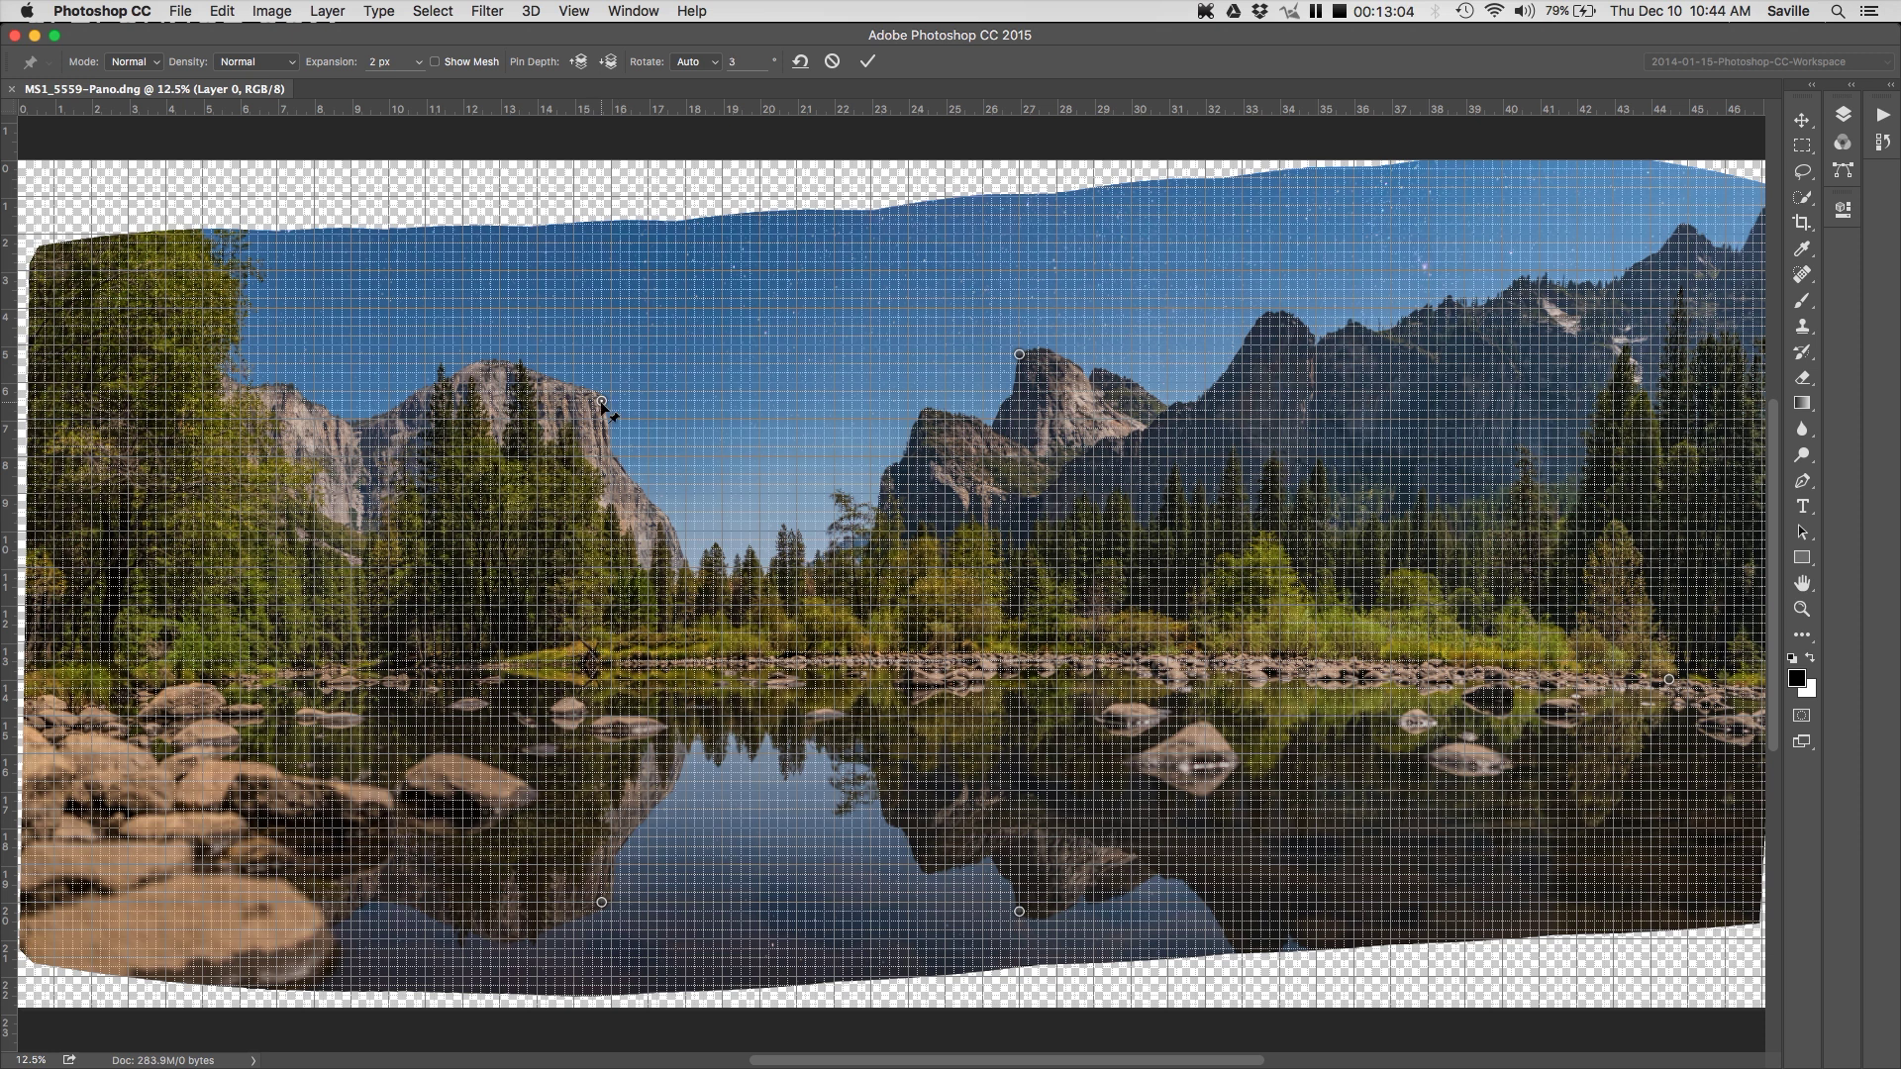
left_click_drag(601, 400, 601, 392)
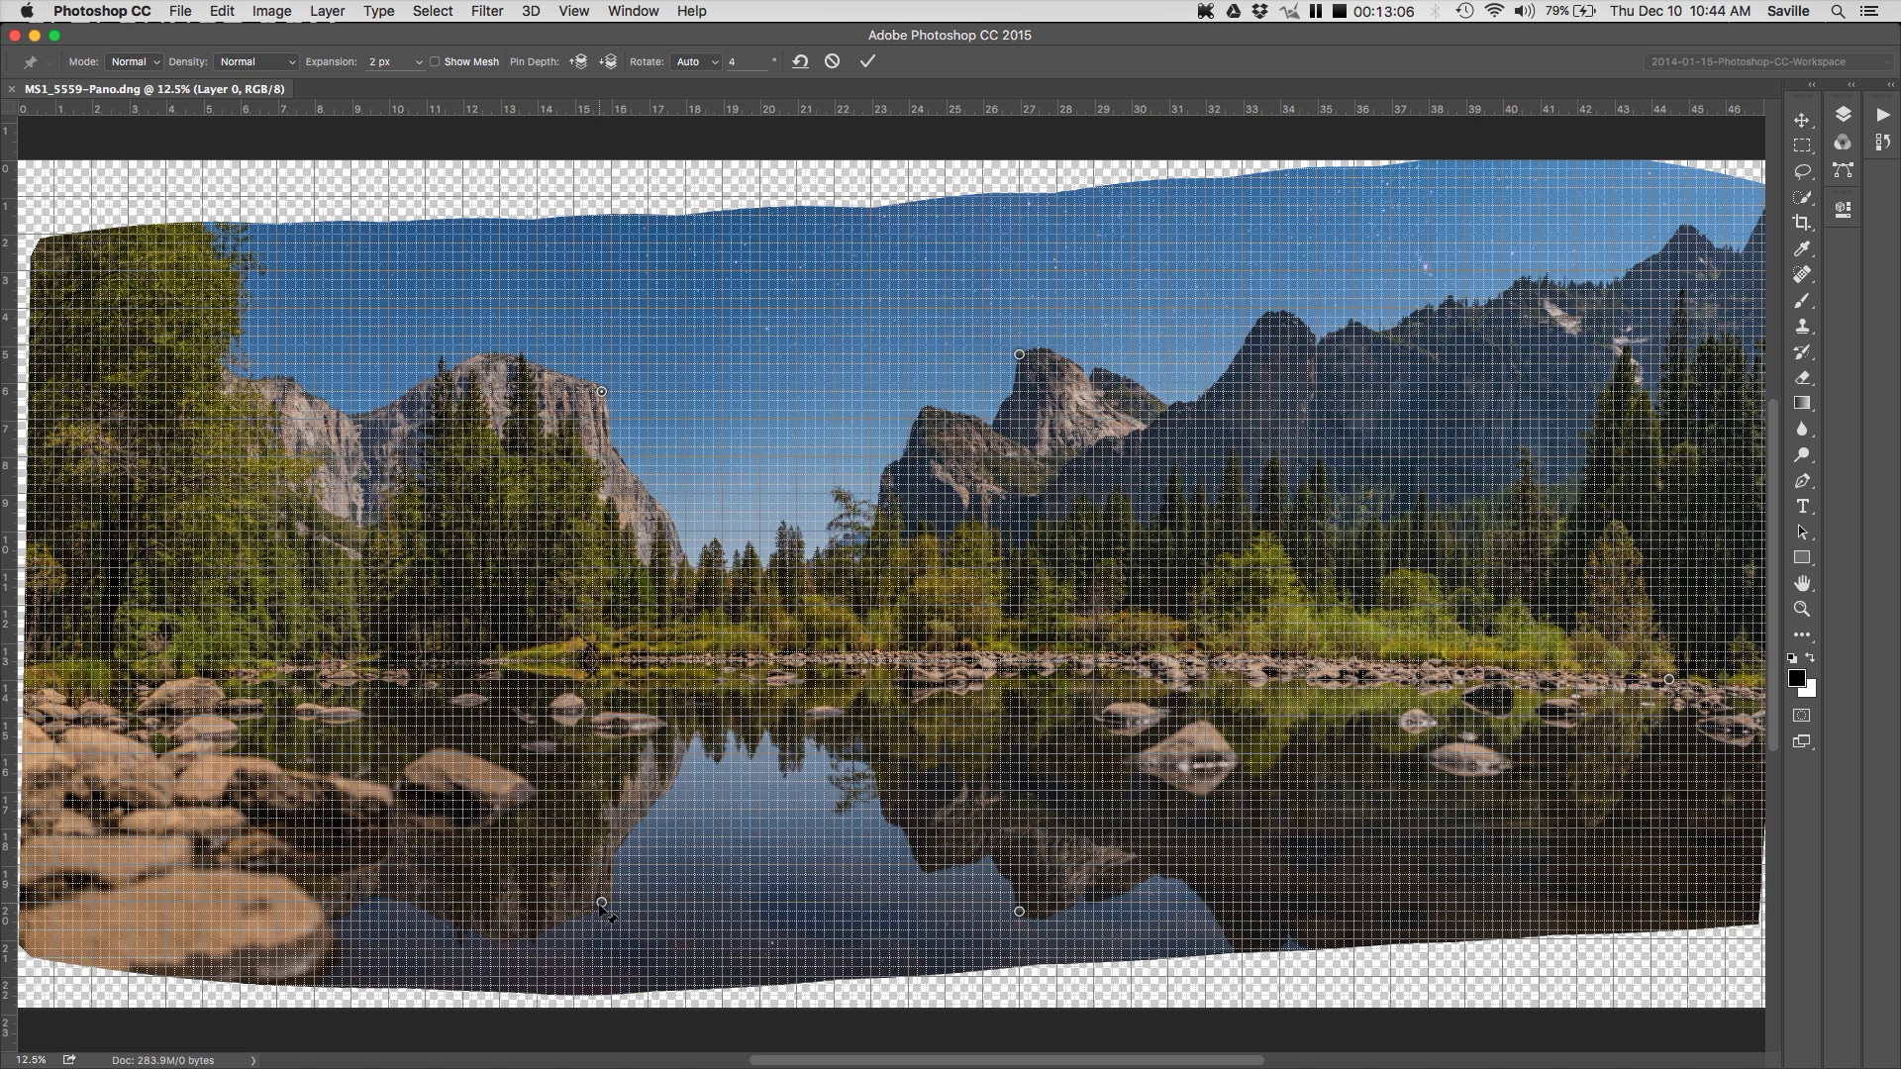
left_click_drag(601, 901, 601, 892)
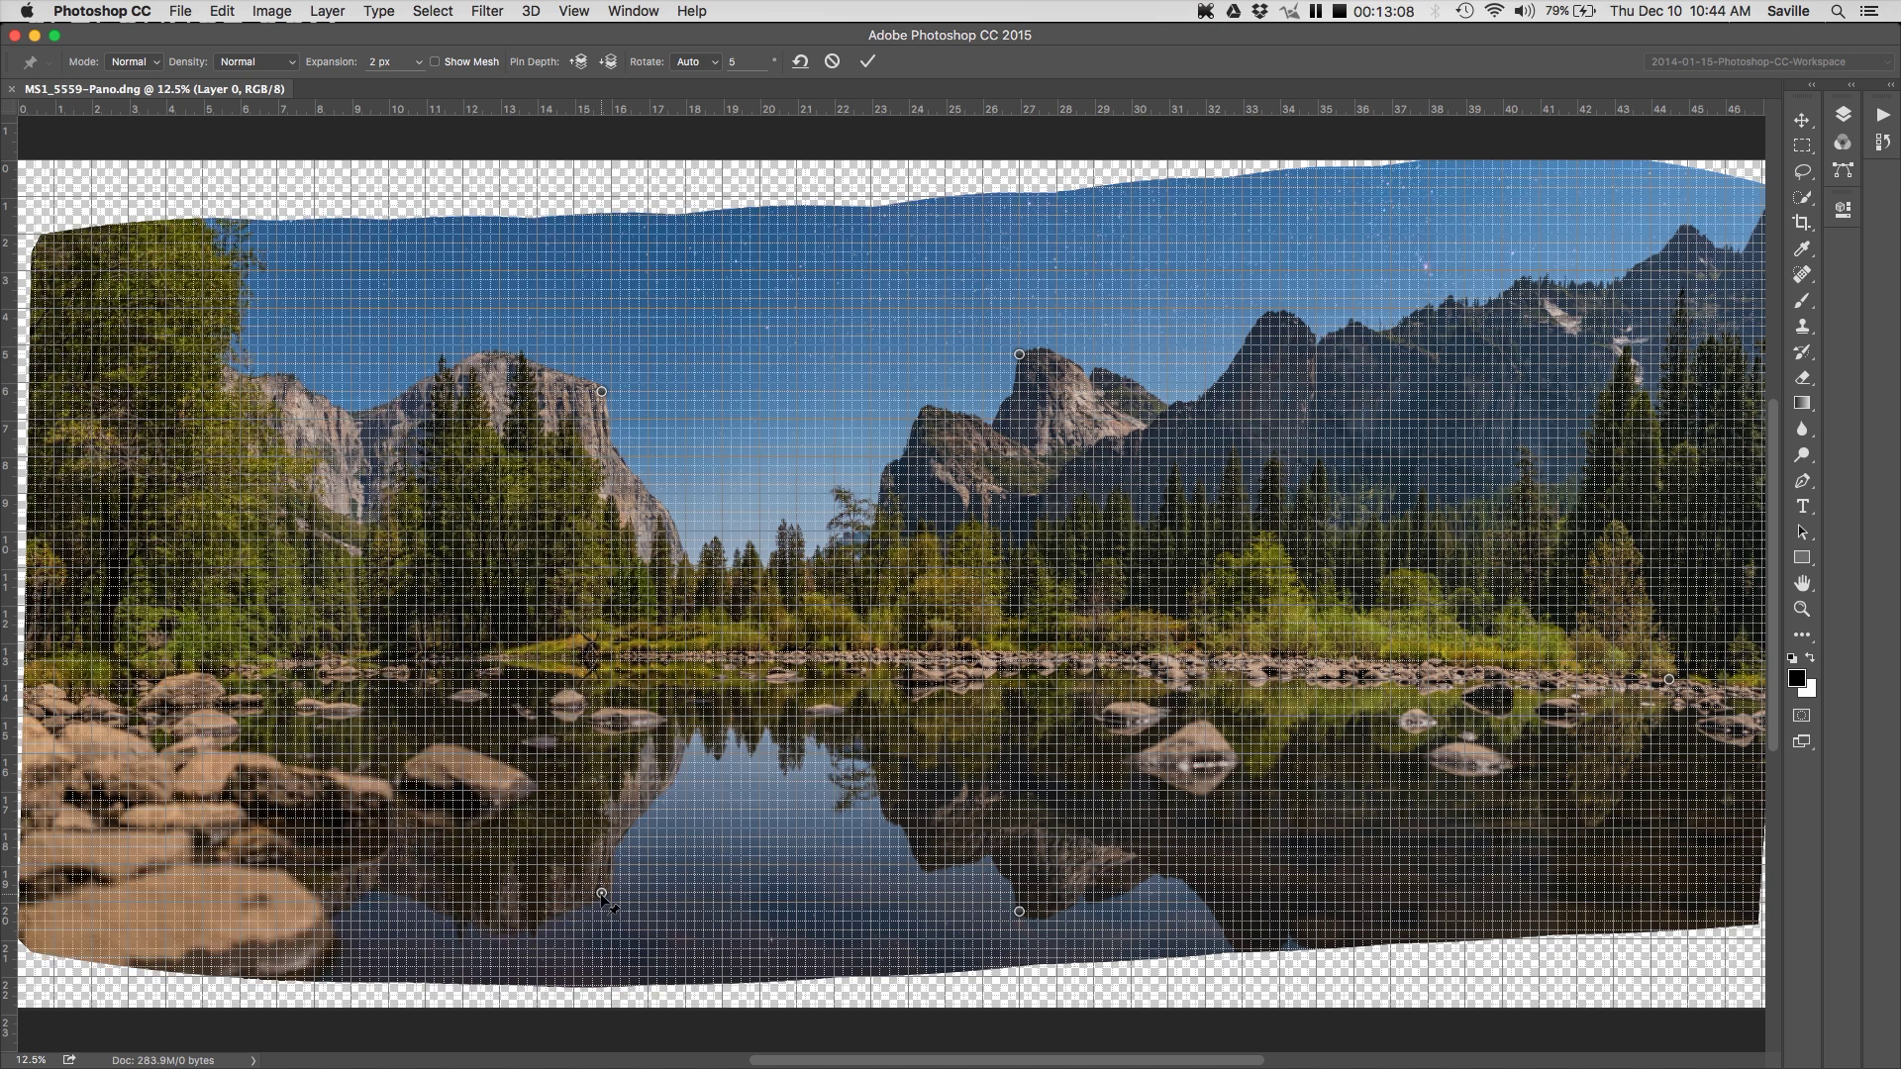
left_click(82, 669)
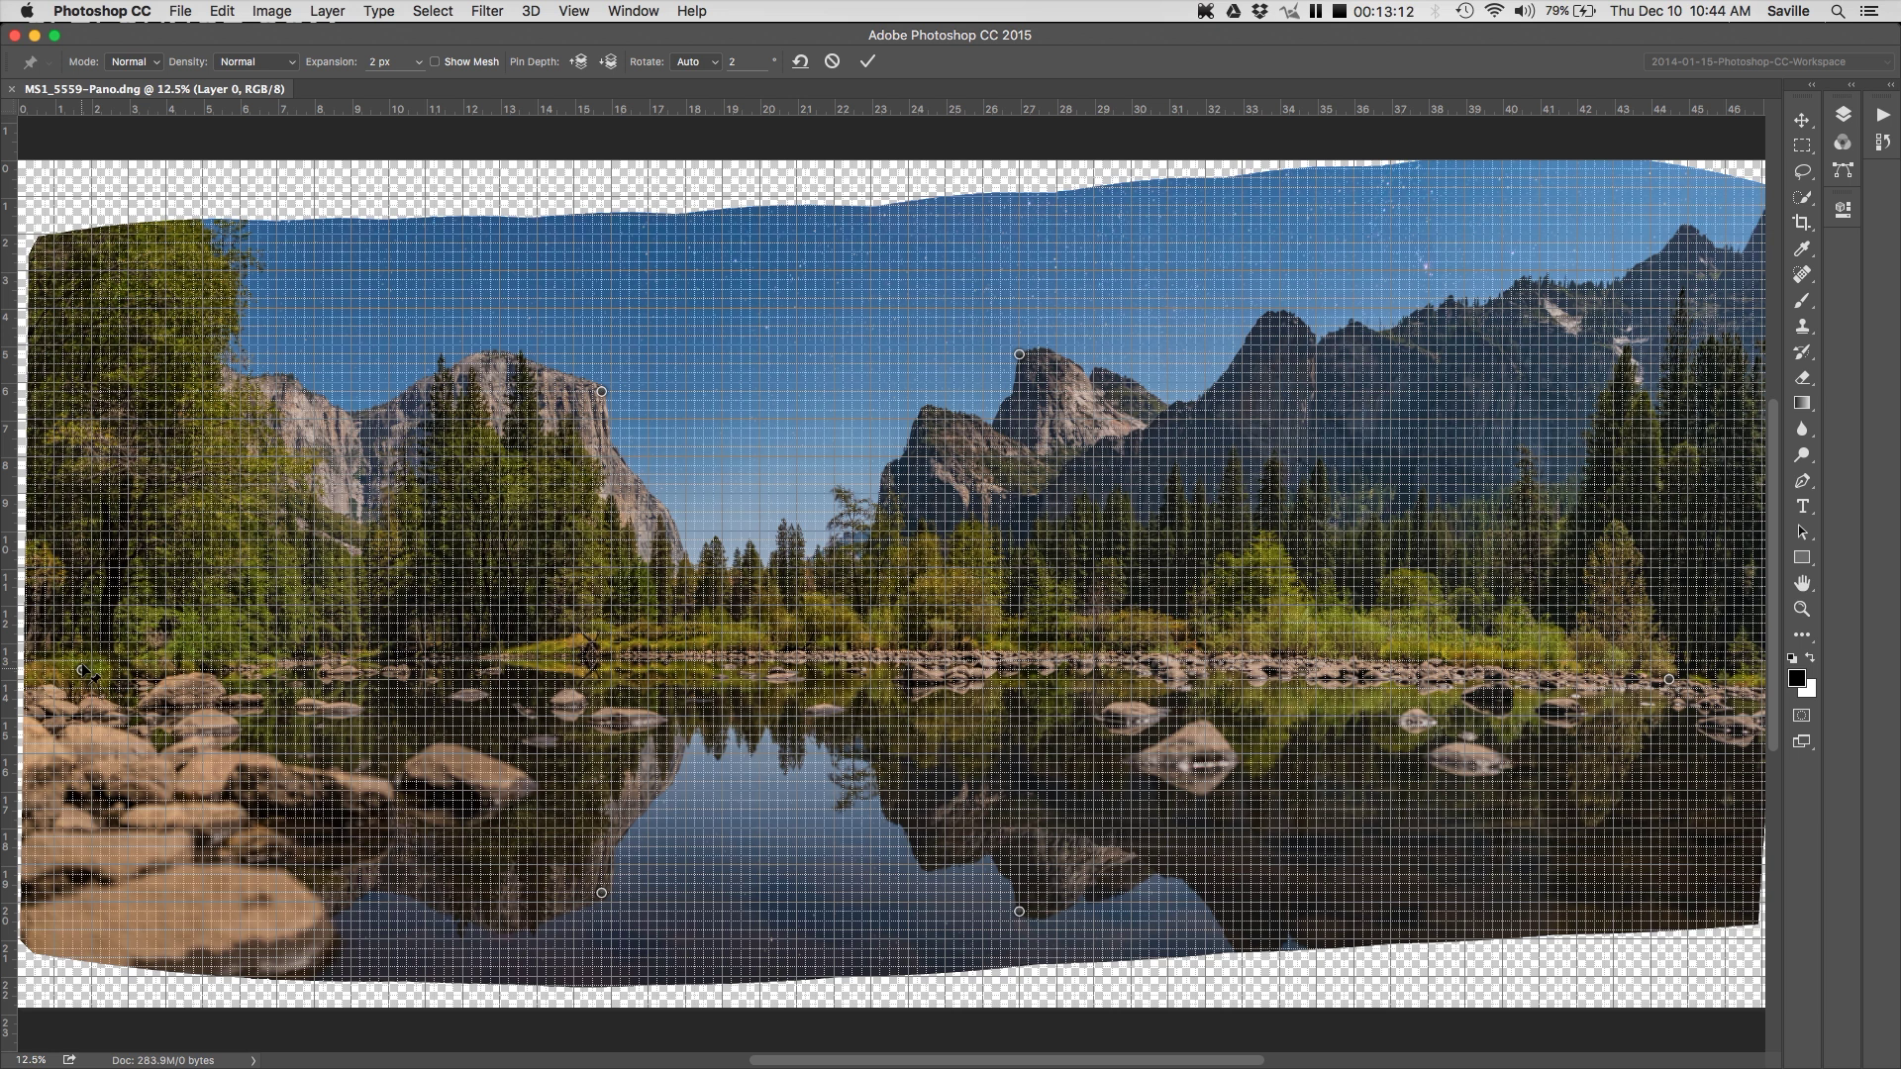
Raise the left riverbank pin about 28 px and the left cliff and reflection pins about 8–10 px.
left_click_drag(83, 672, 83, 662)
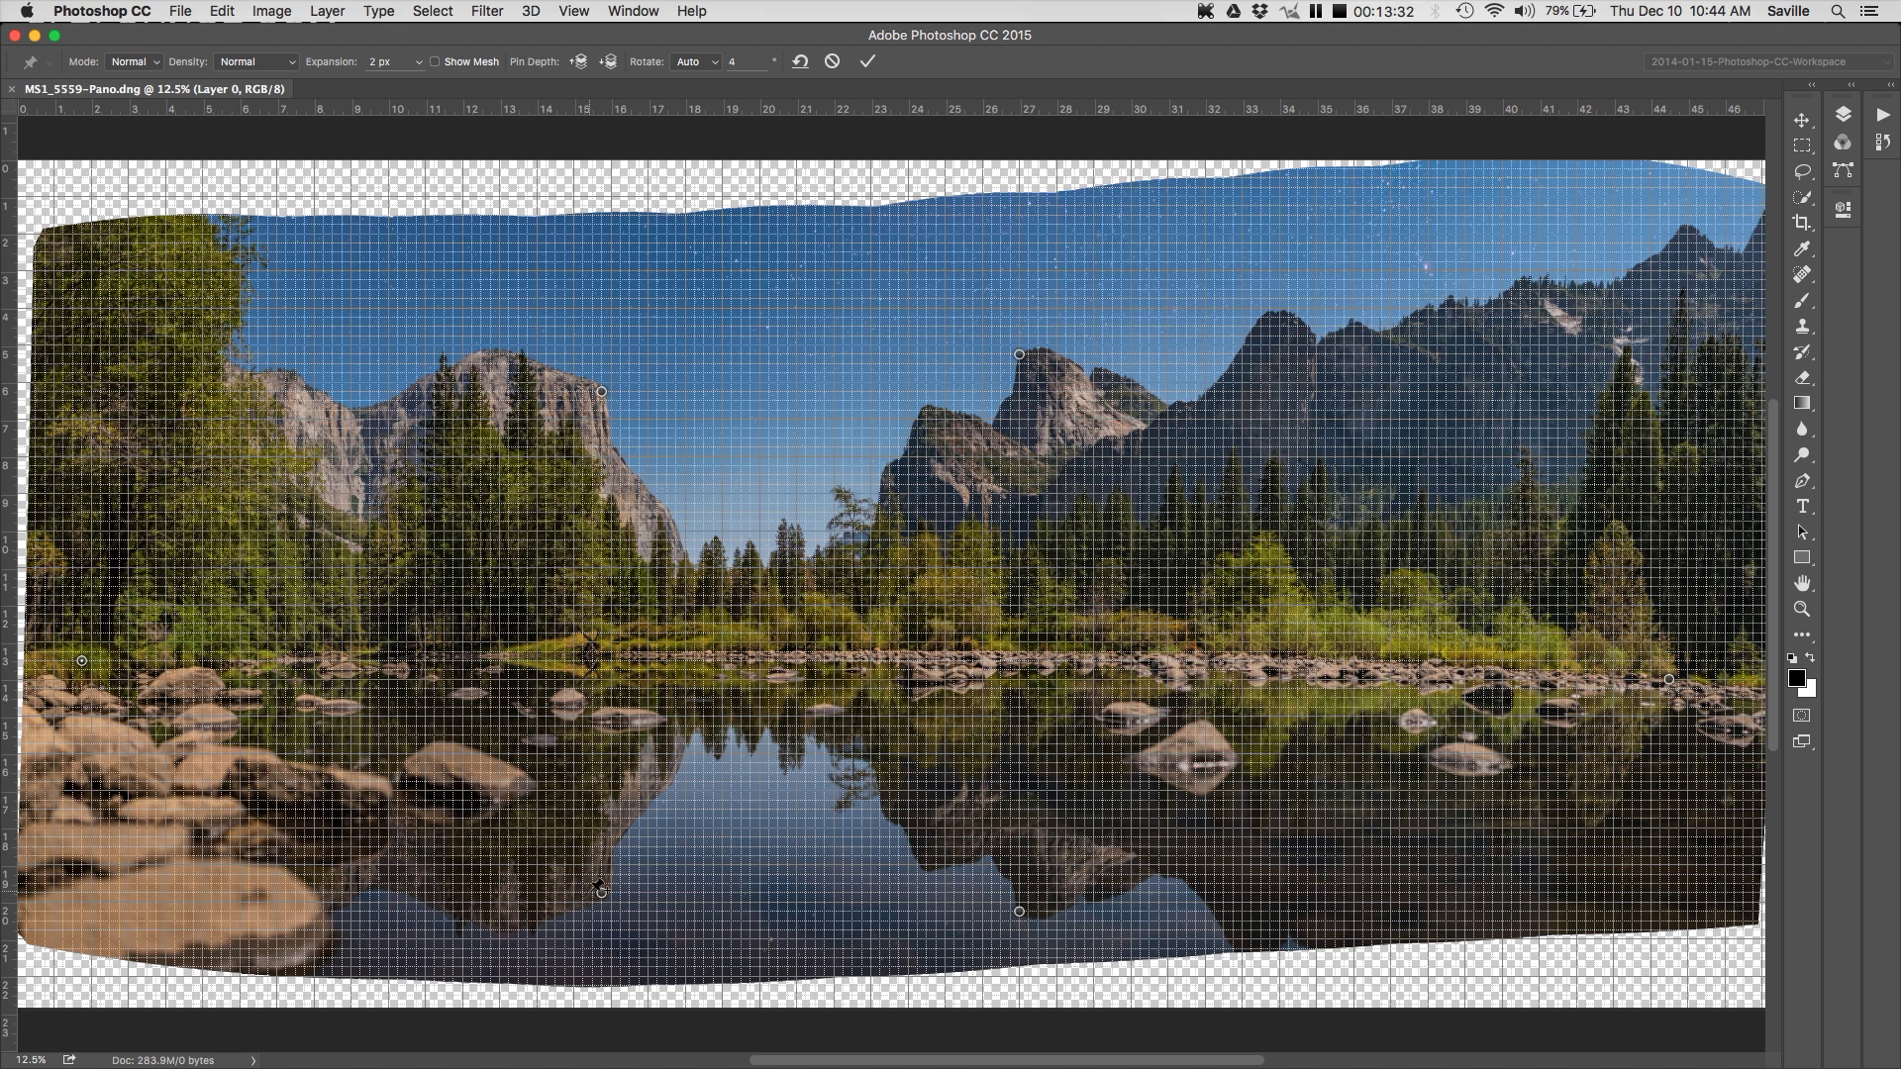
left_click_drag(601, 892, 601, 884)
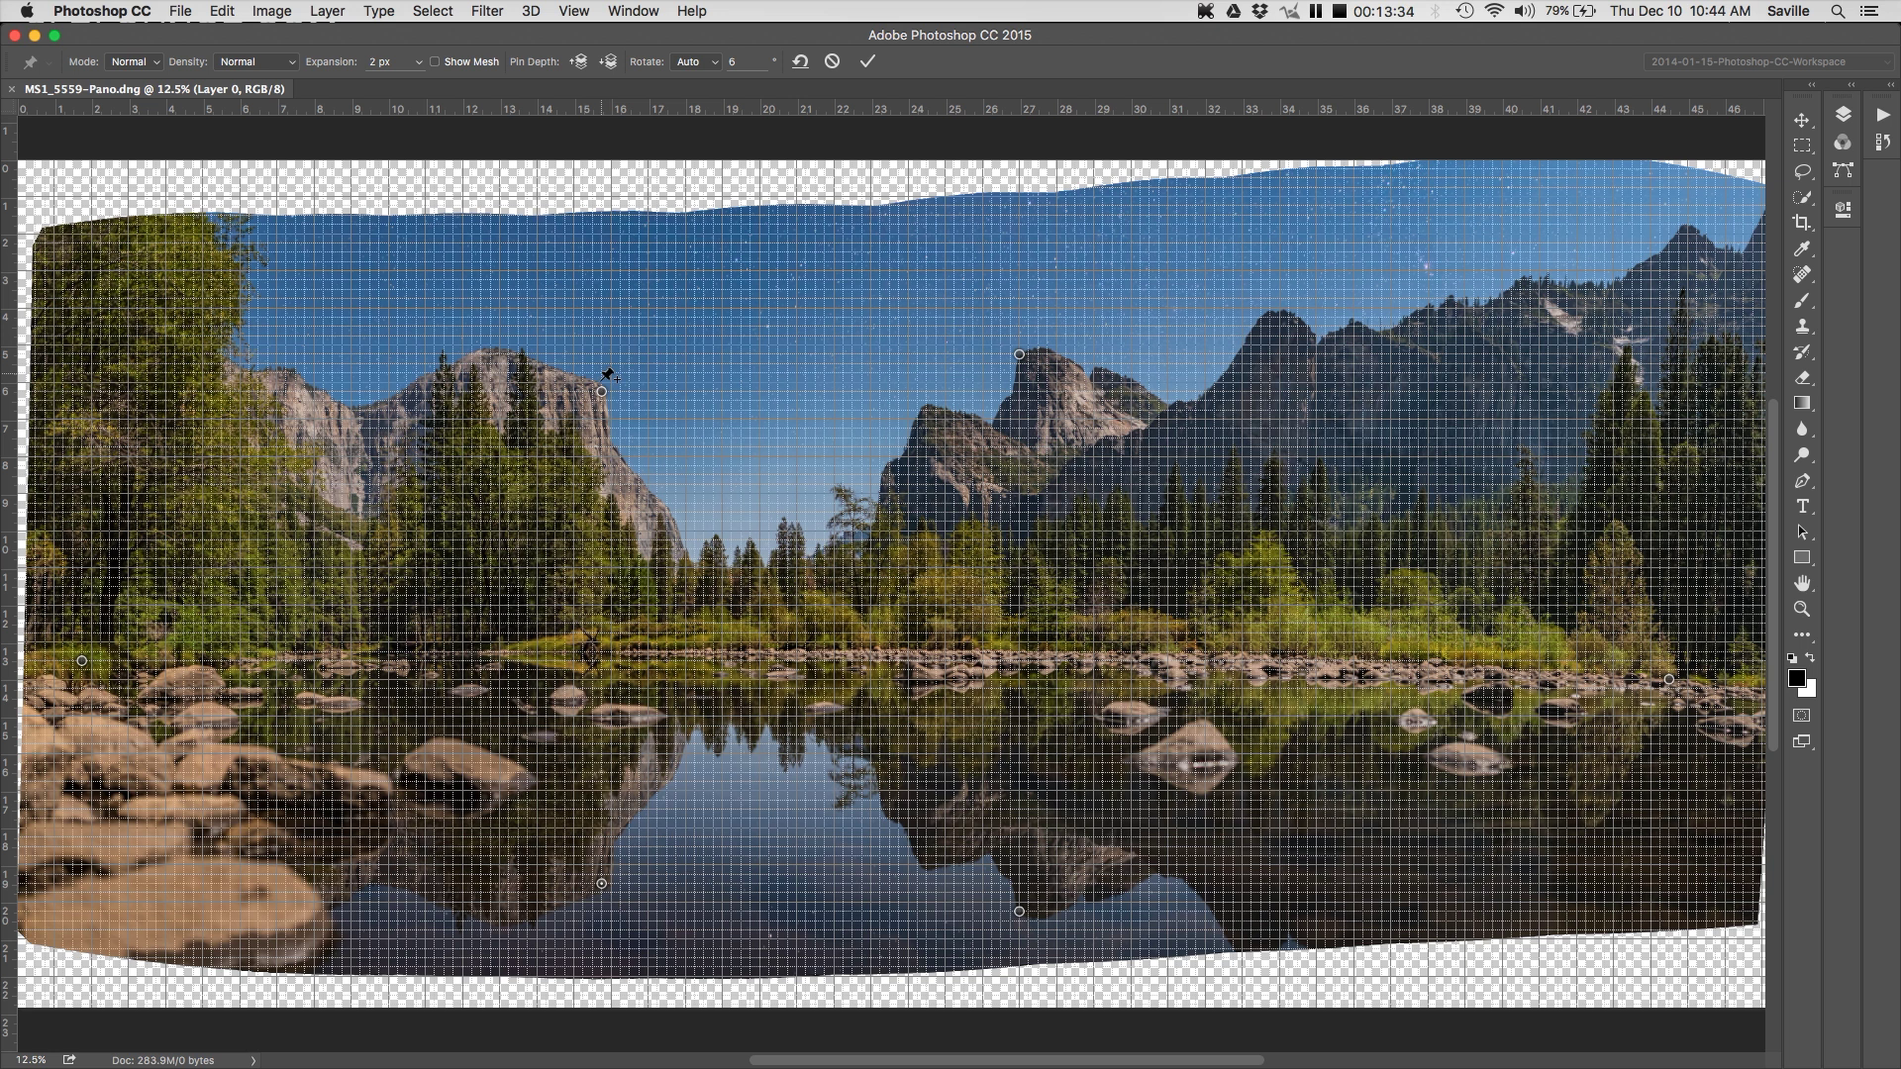
left_click_drag(601, 391, 602, 381)
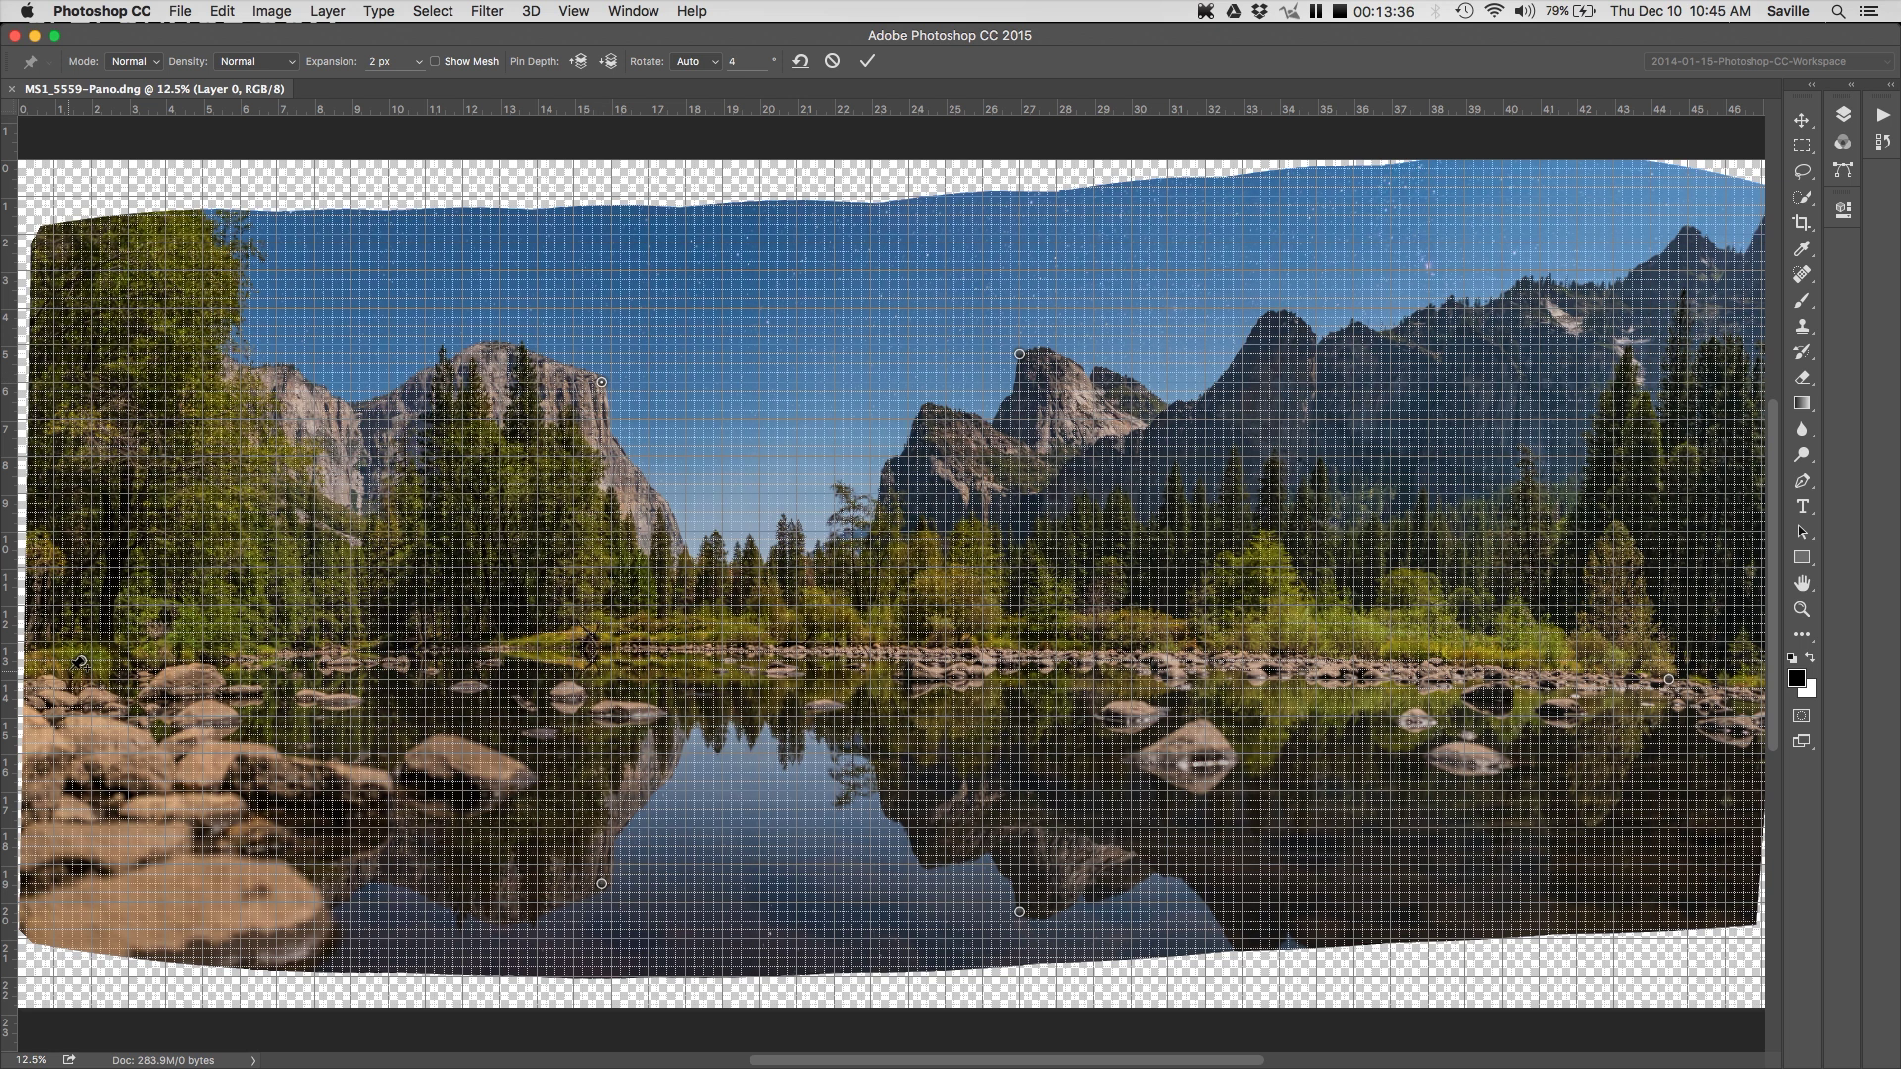
left_click_drag(83, 663, 82, 644)
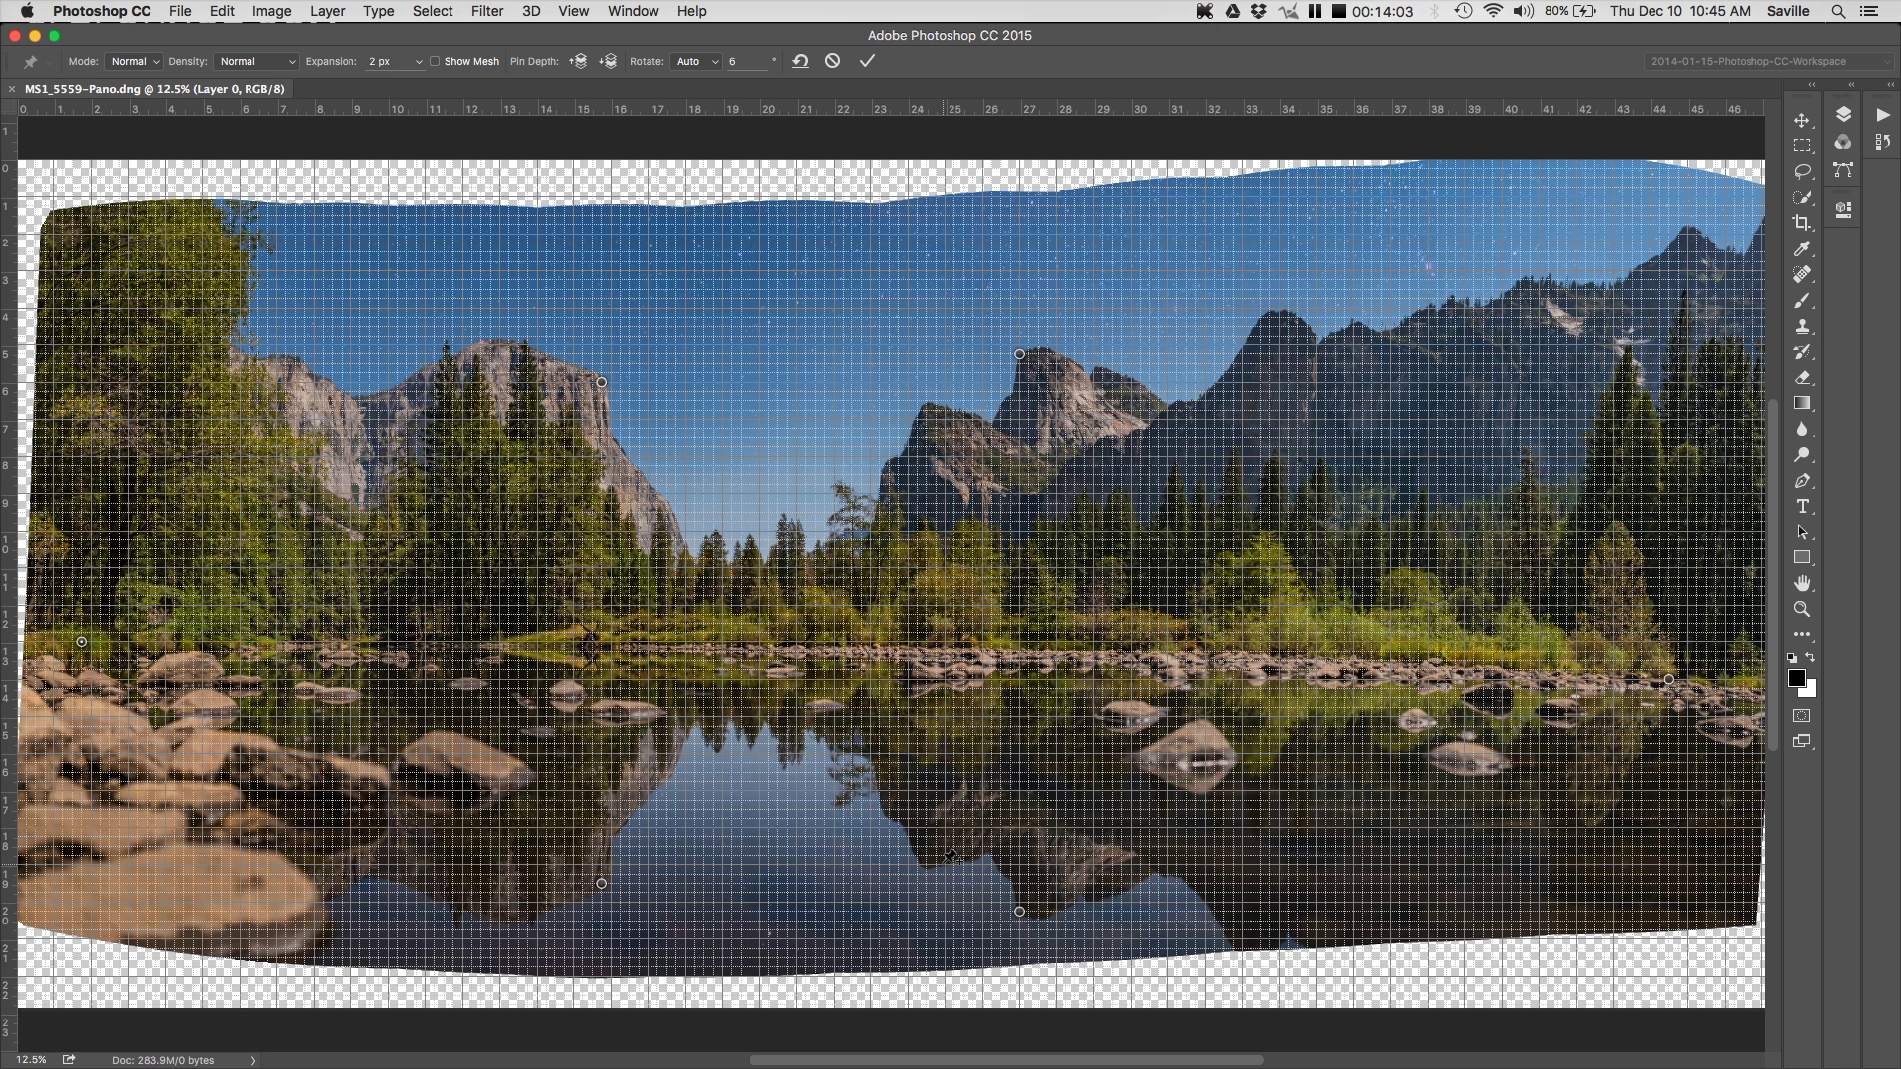
Commit the puppet warp to the panorama layer via the 'Apply the Puppet Warp?' prompt.
key("super+apostrophe")
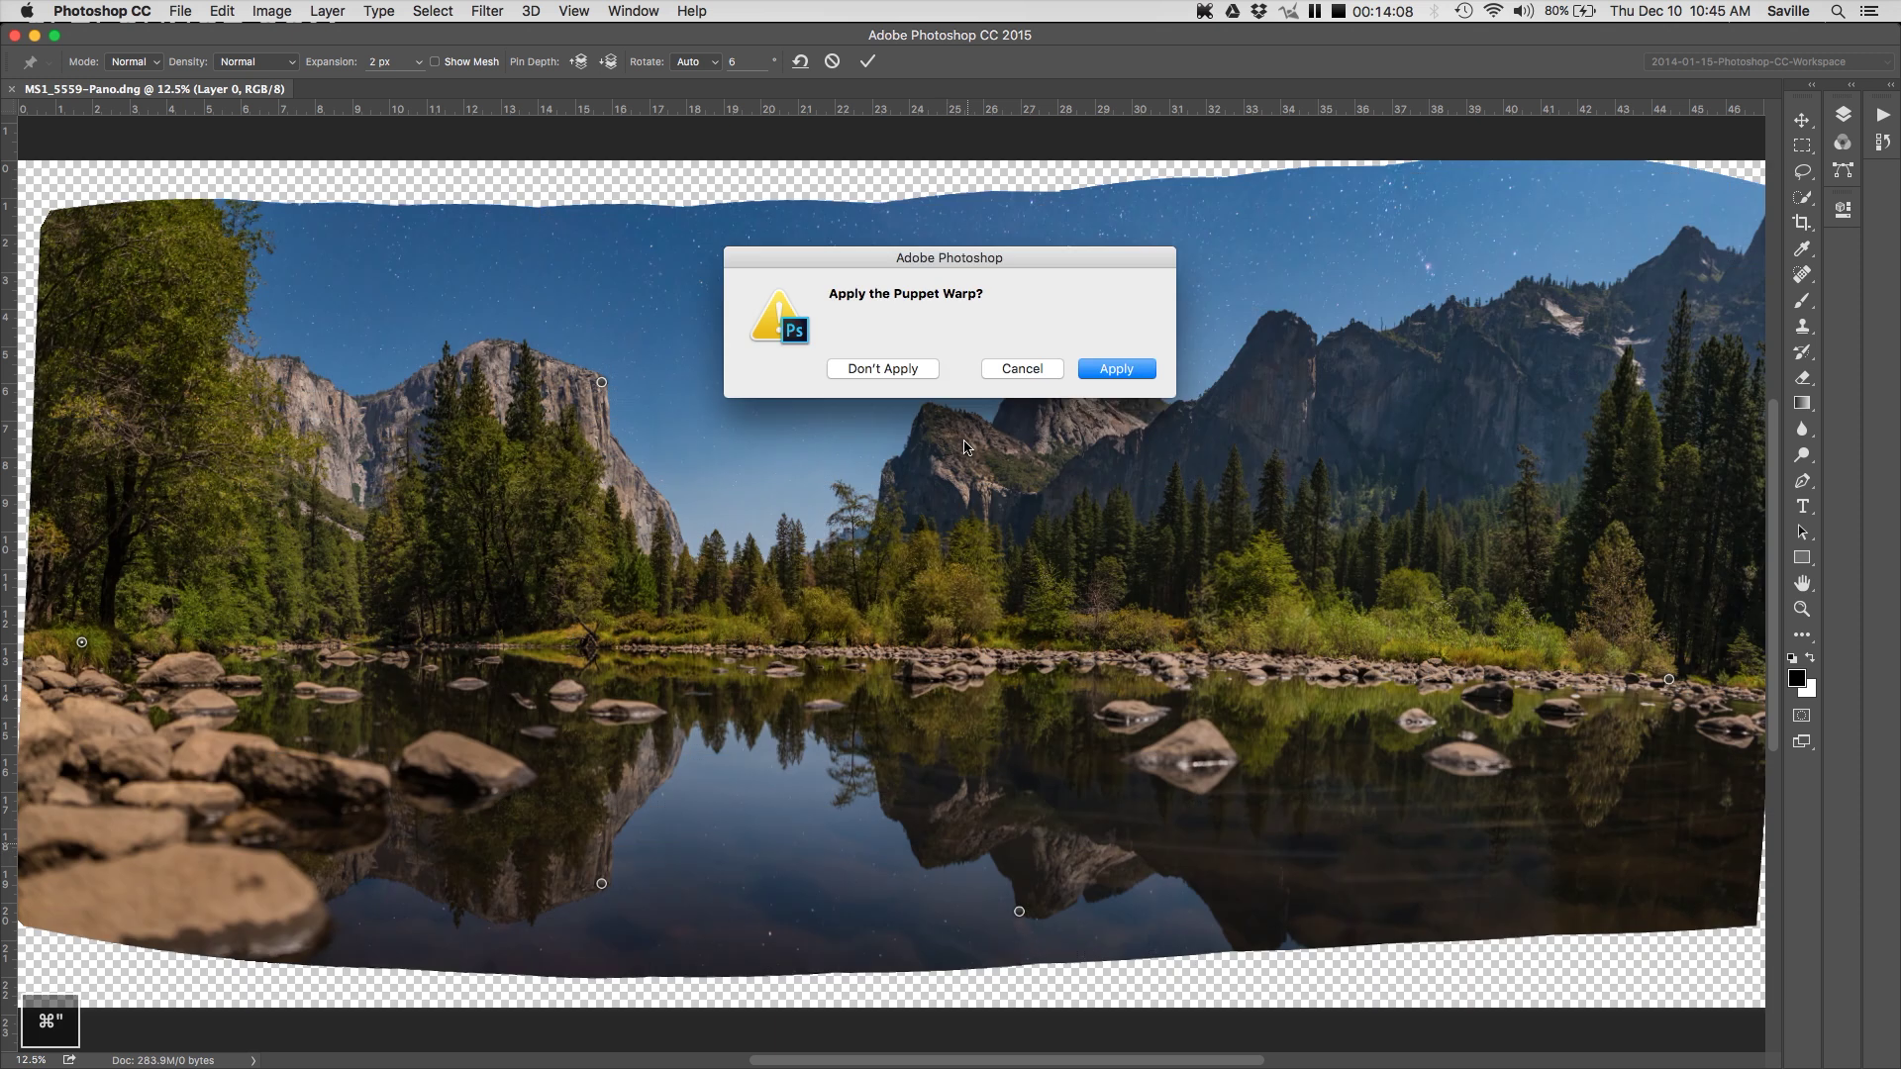
left_click(1099, 375)
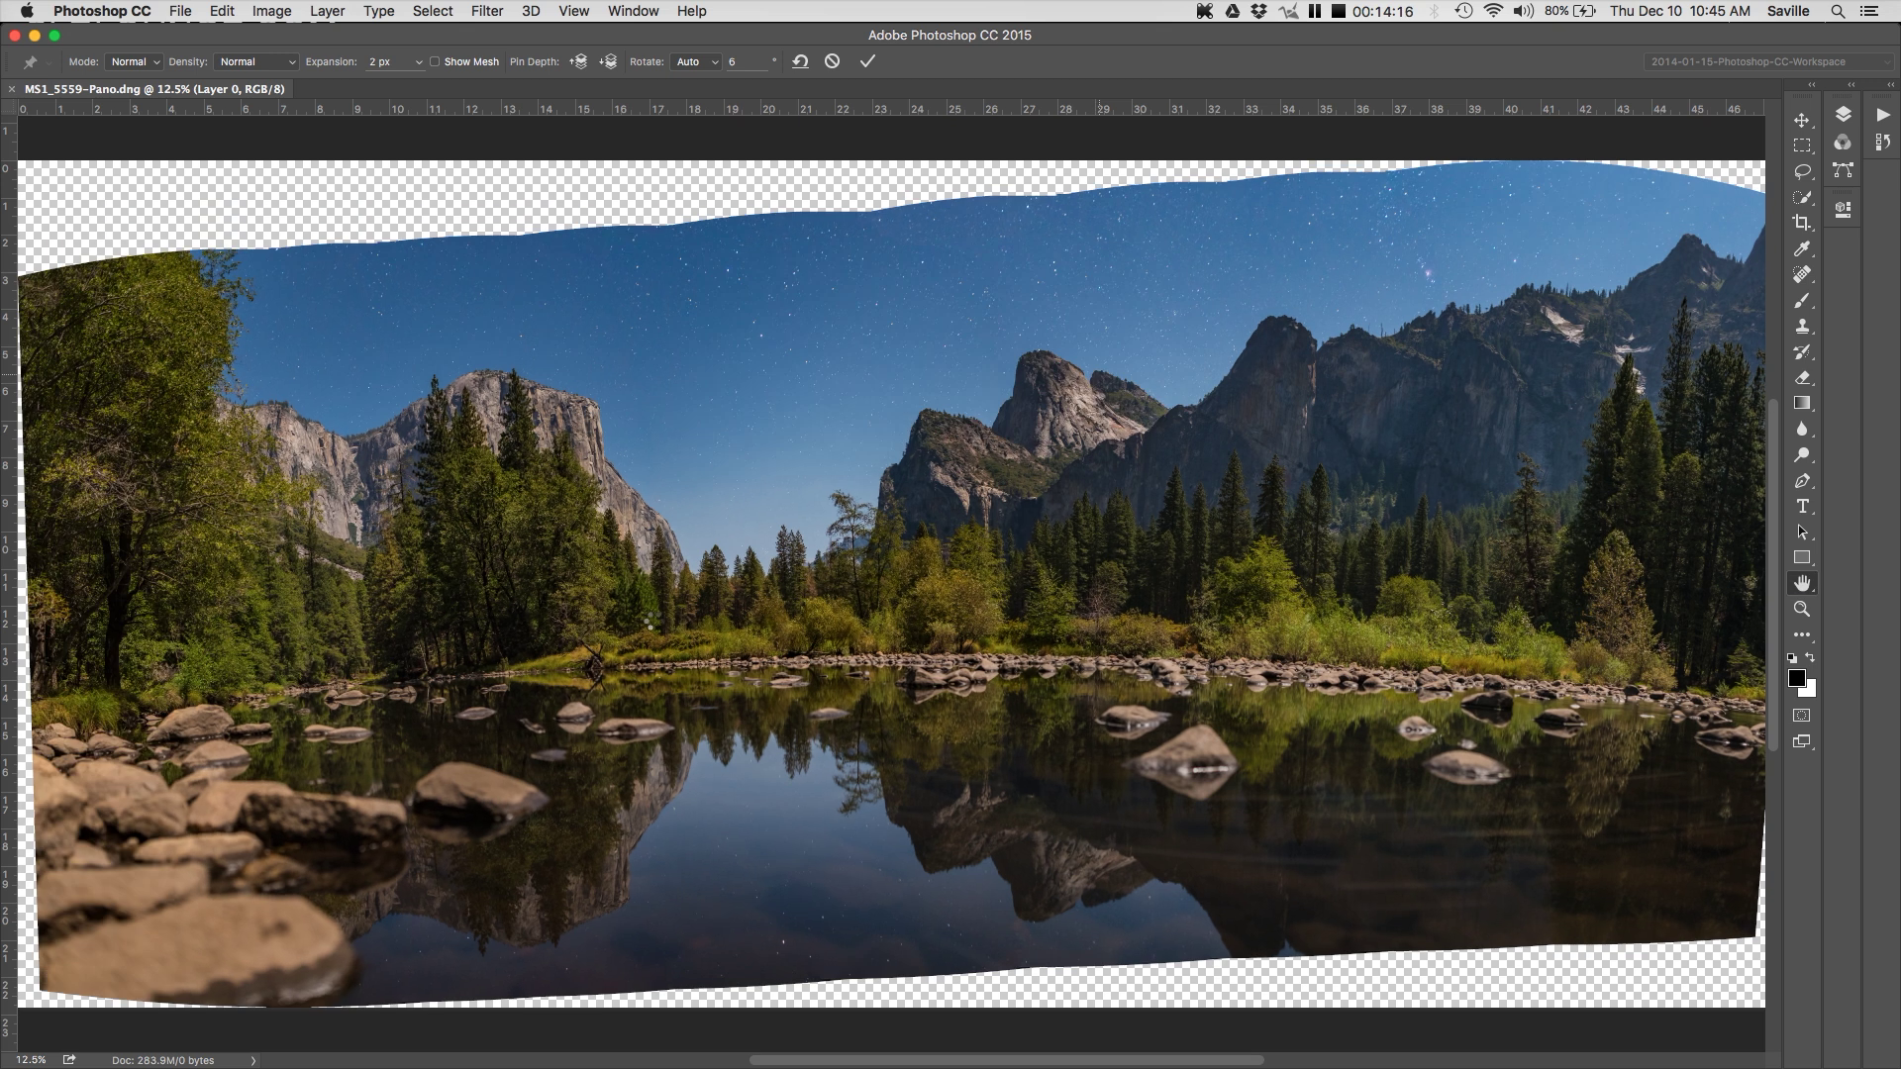
key("Return")
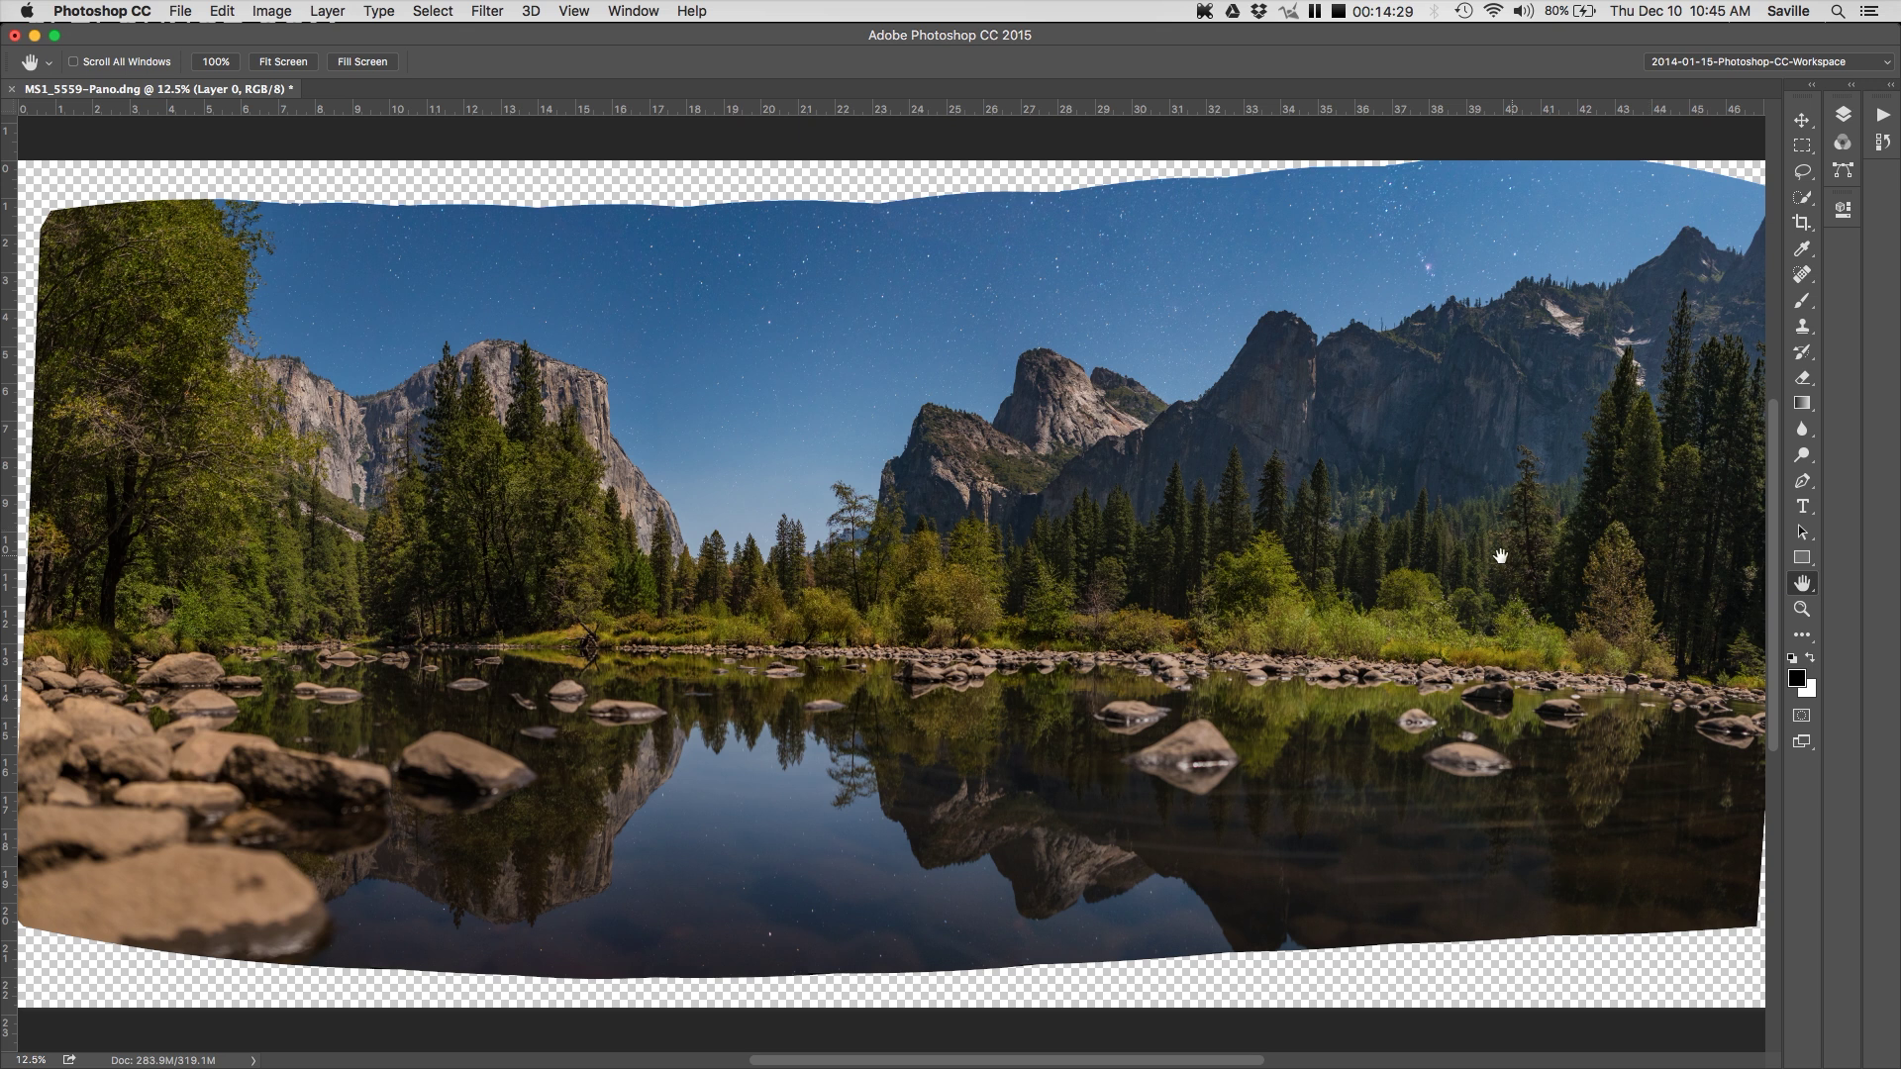
Zoom and pan across the warped panorama's reflections, then return to Lightroom.
scroll(1285, 561, "up", 1)
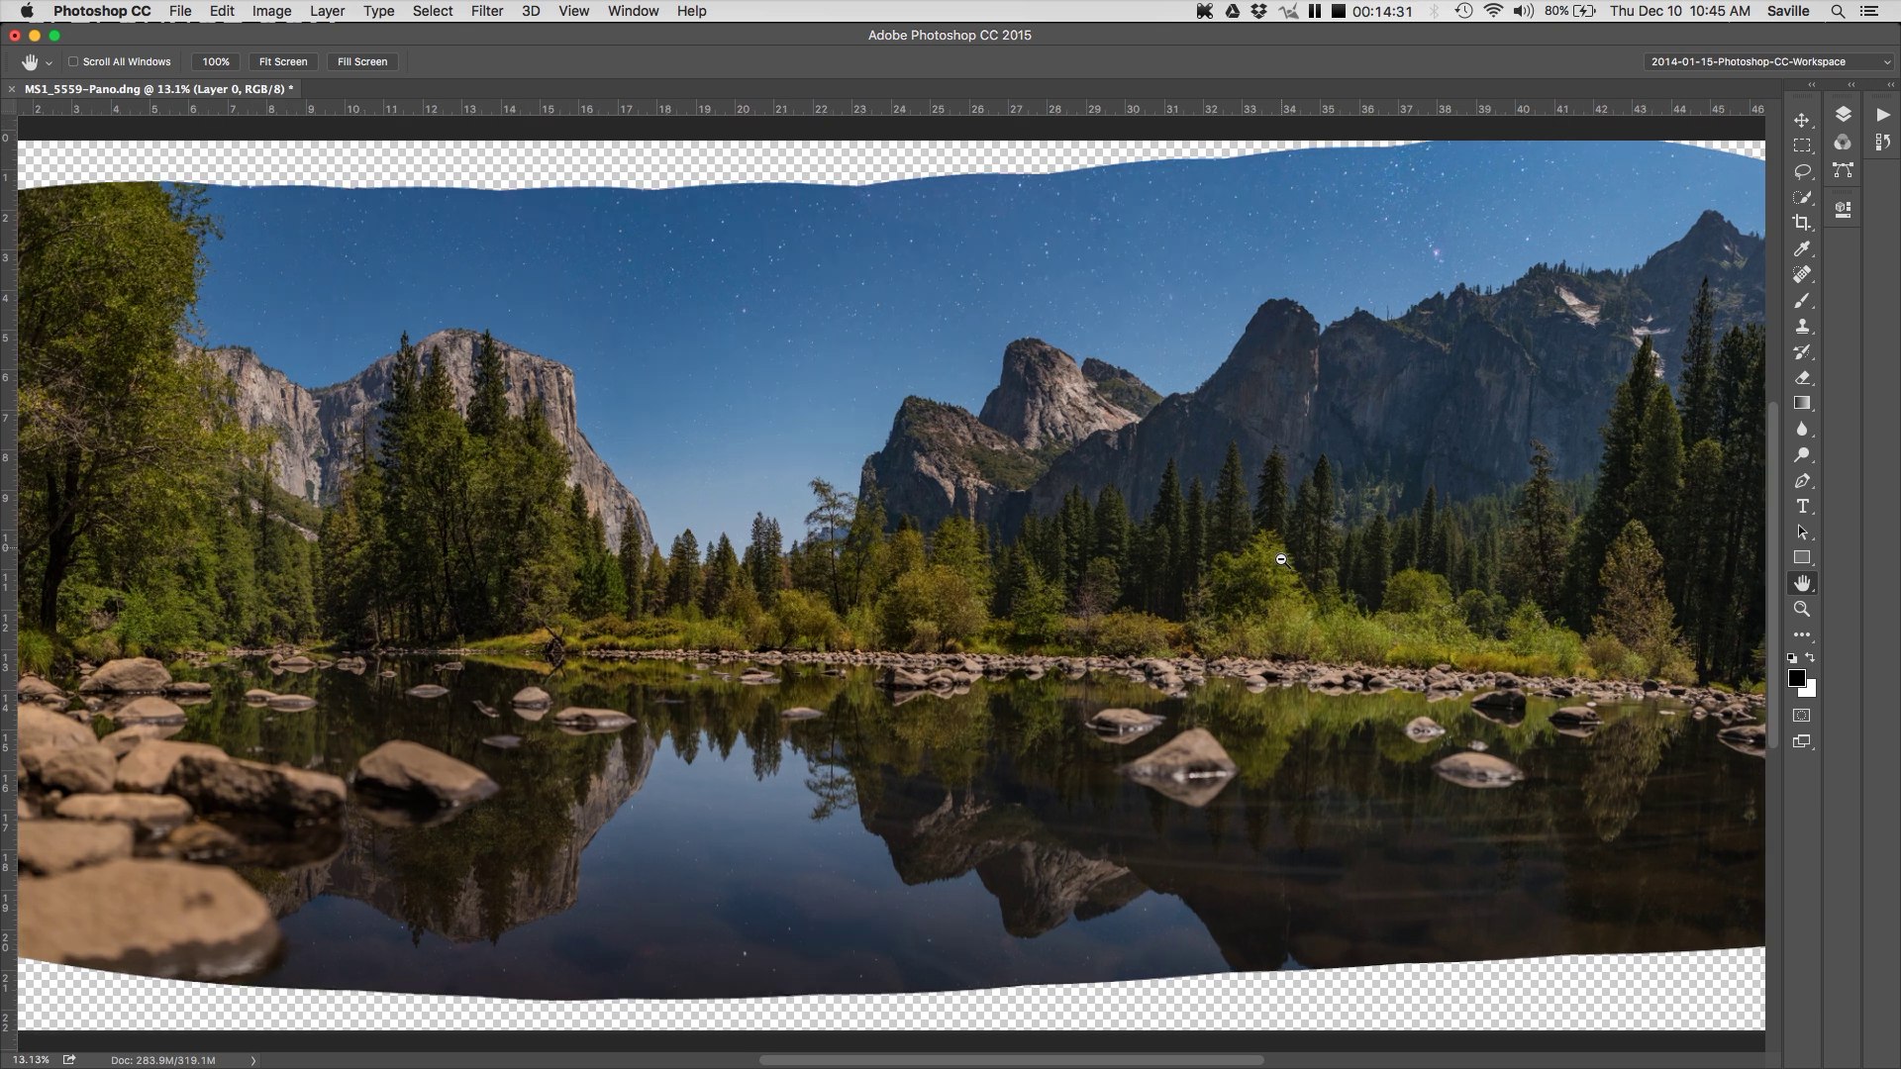
scroll(1280, 560, "up", 4)
left_click_drag(1119, 1063, 1086, 1015)
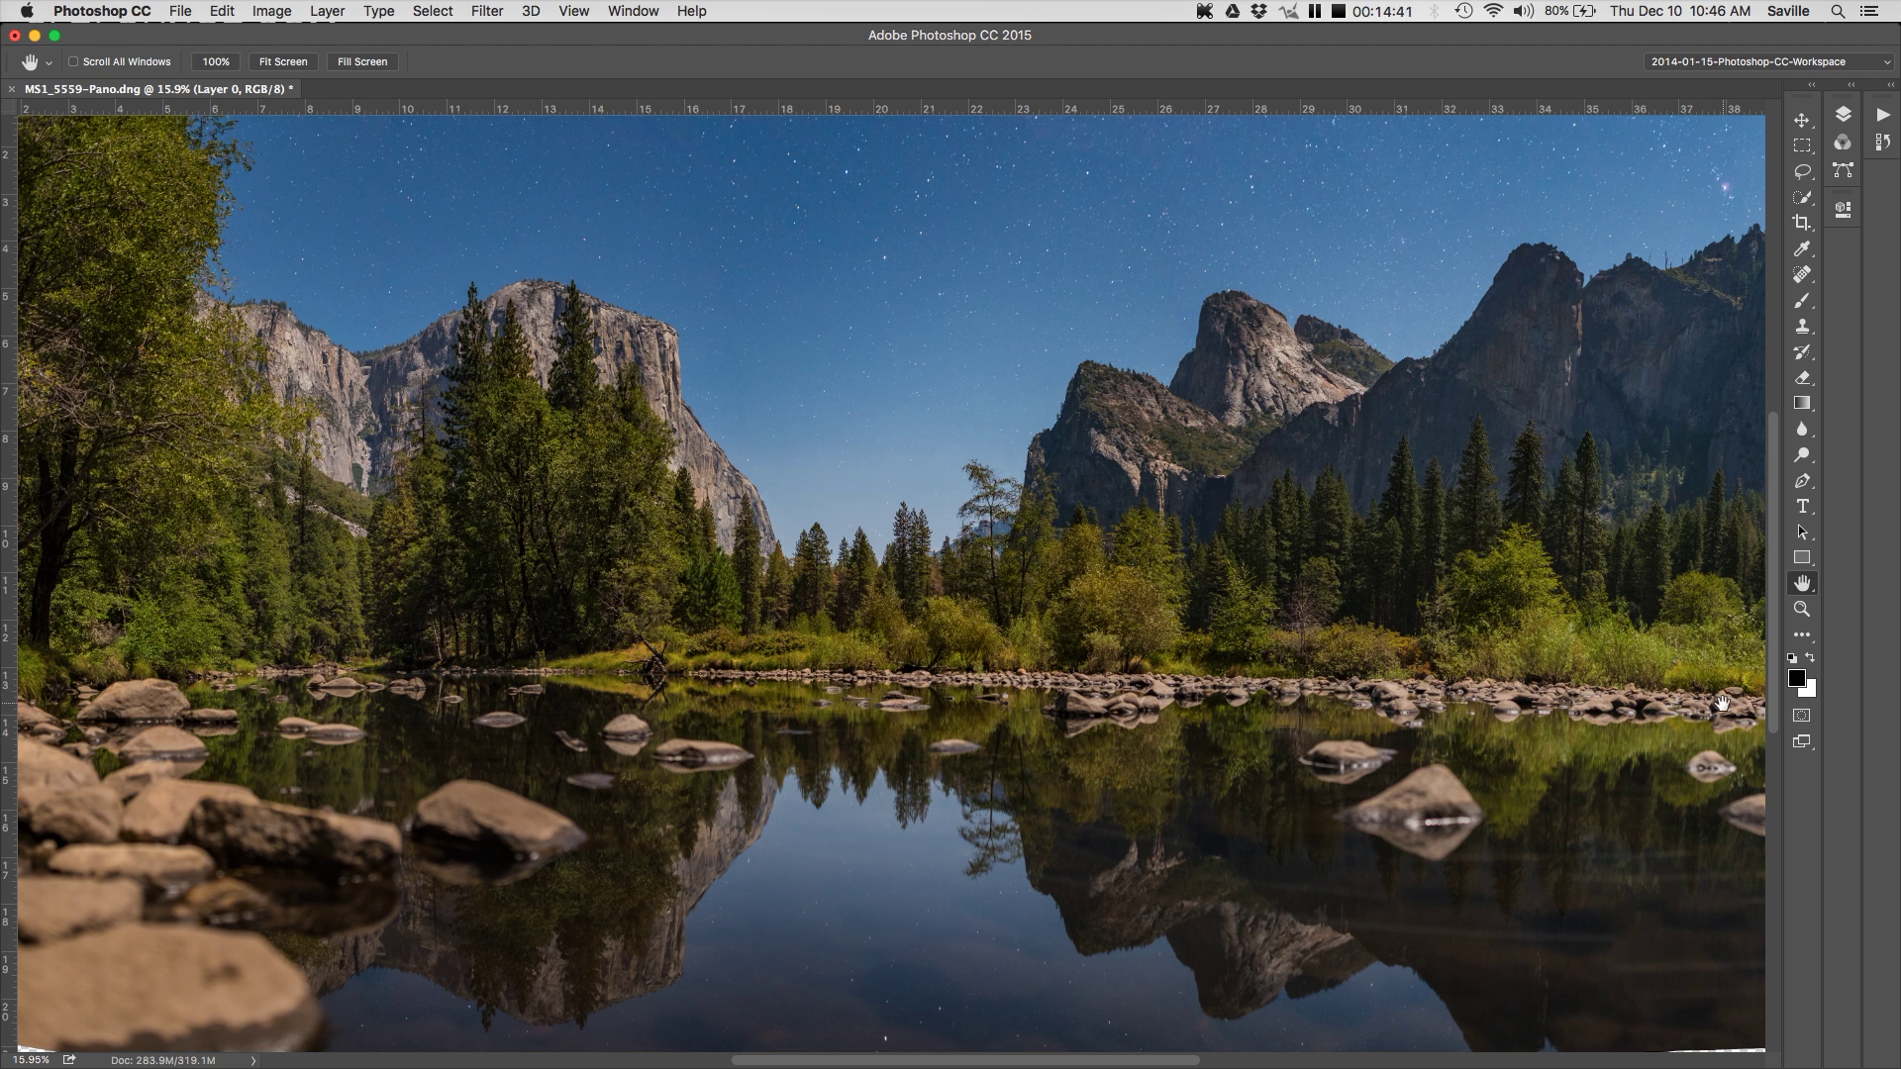
left_click_drag(1722, 703, 1723, 700)
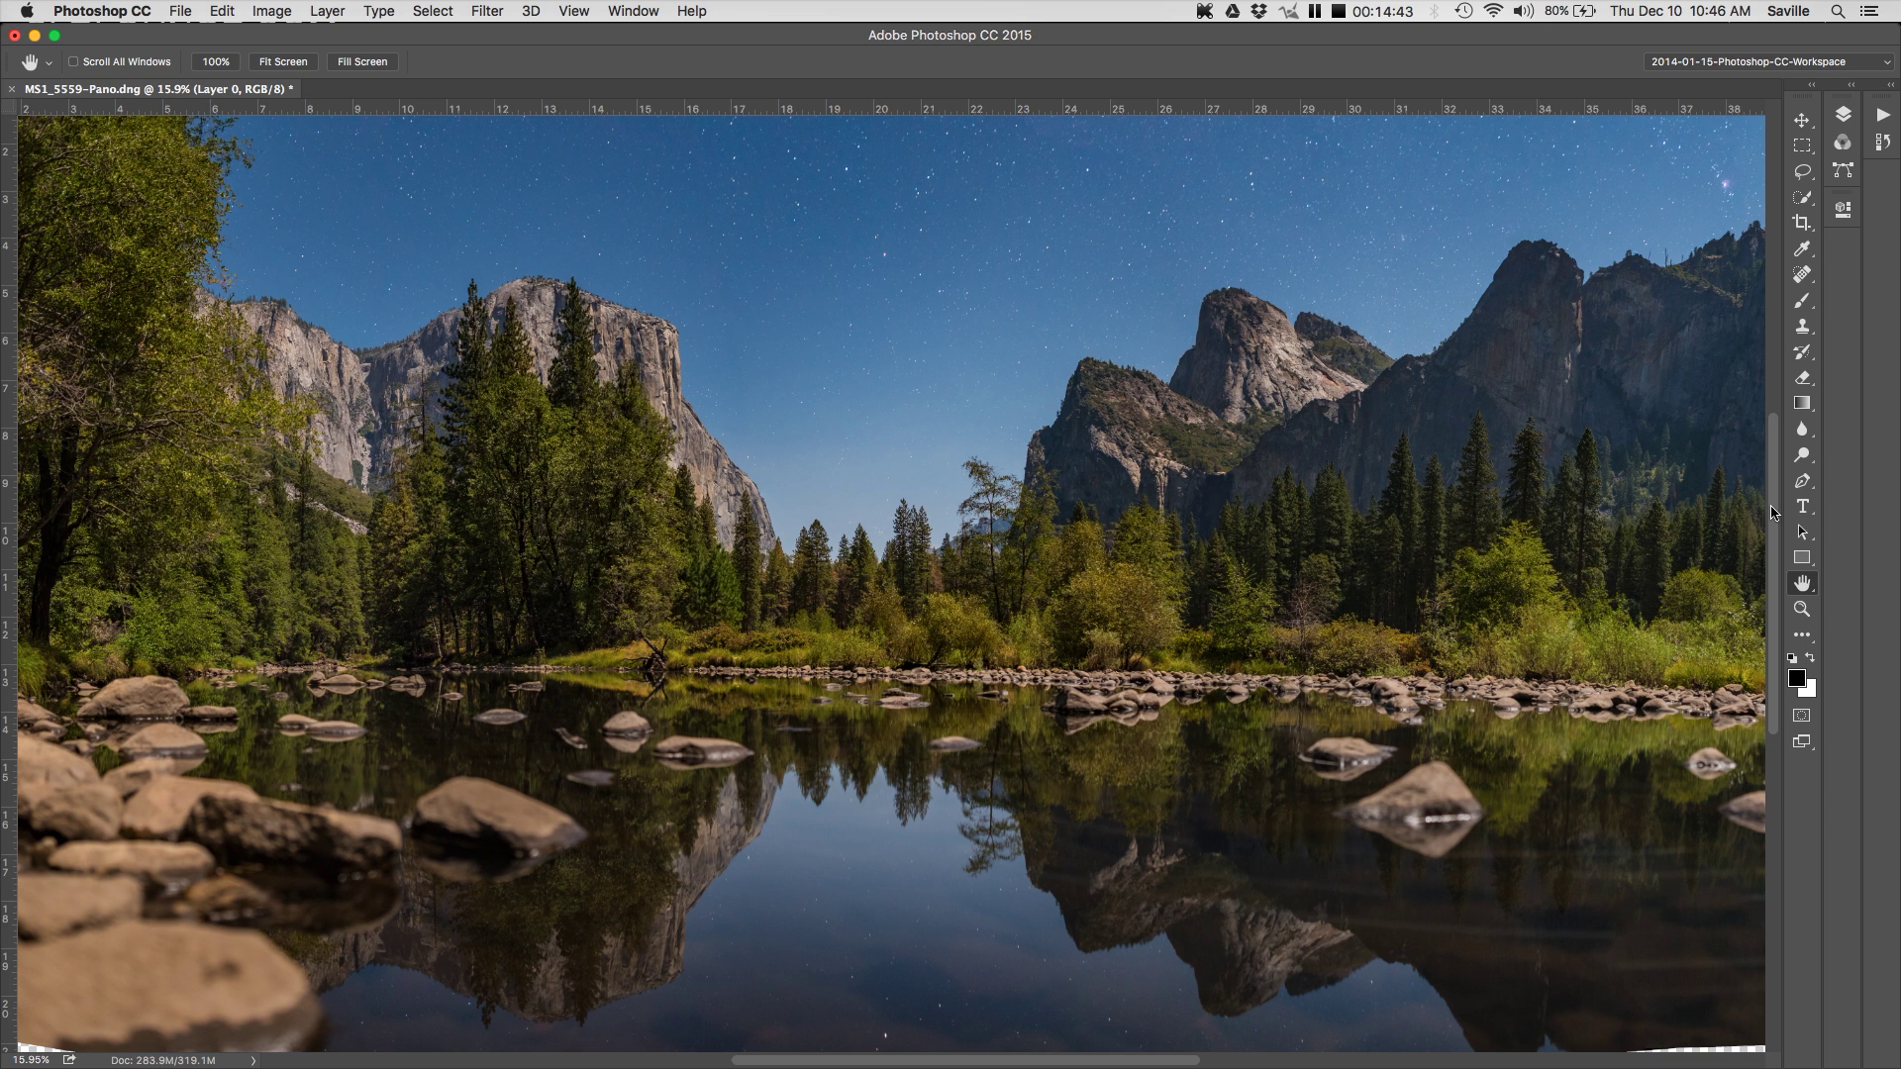
scroll(1776, 515, "down", 2)
scroll(1776, 515, "up", 3)
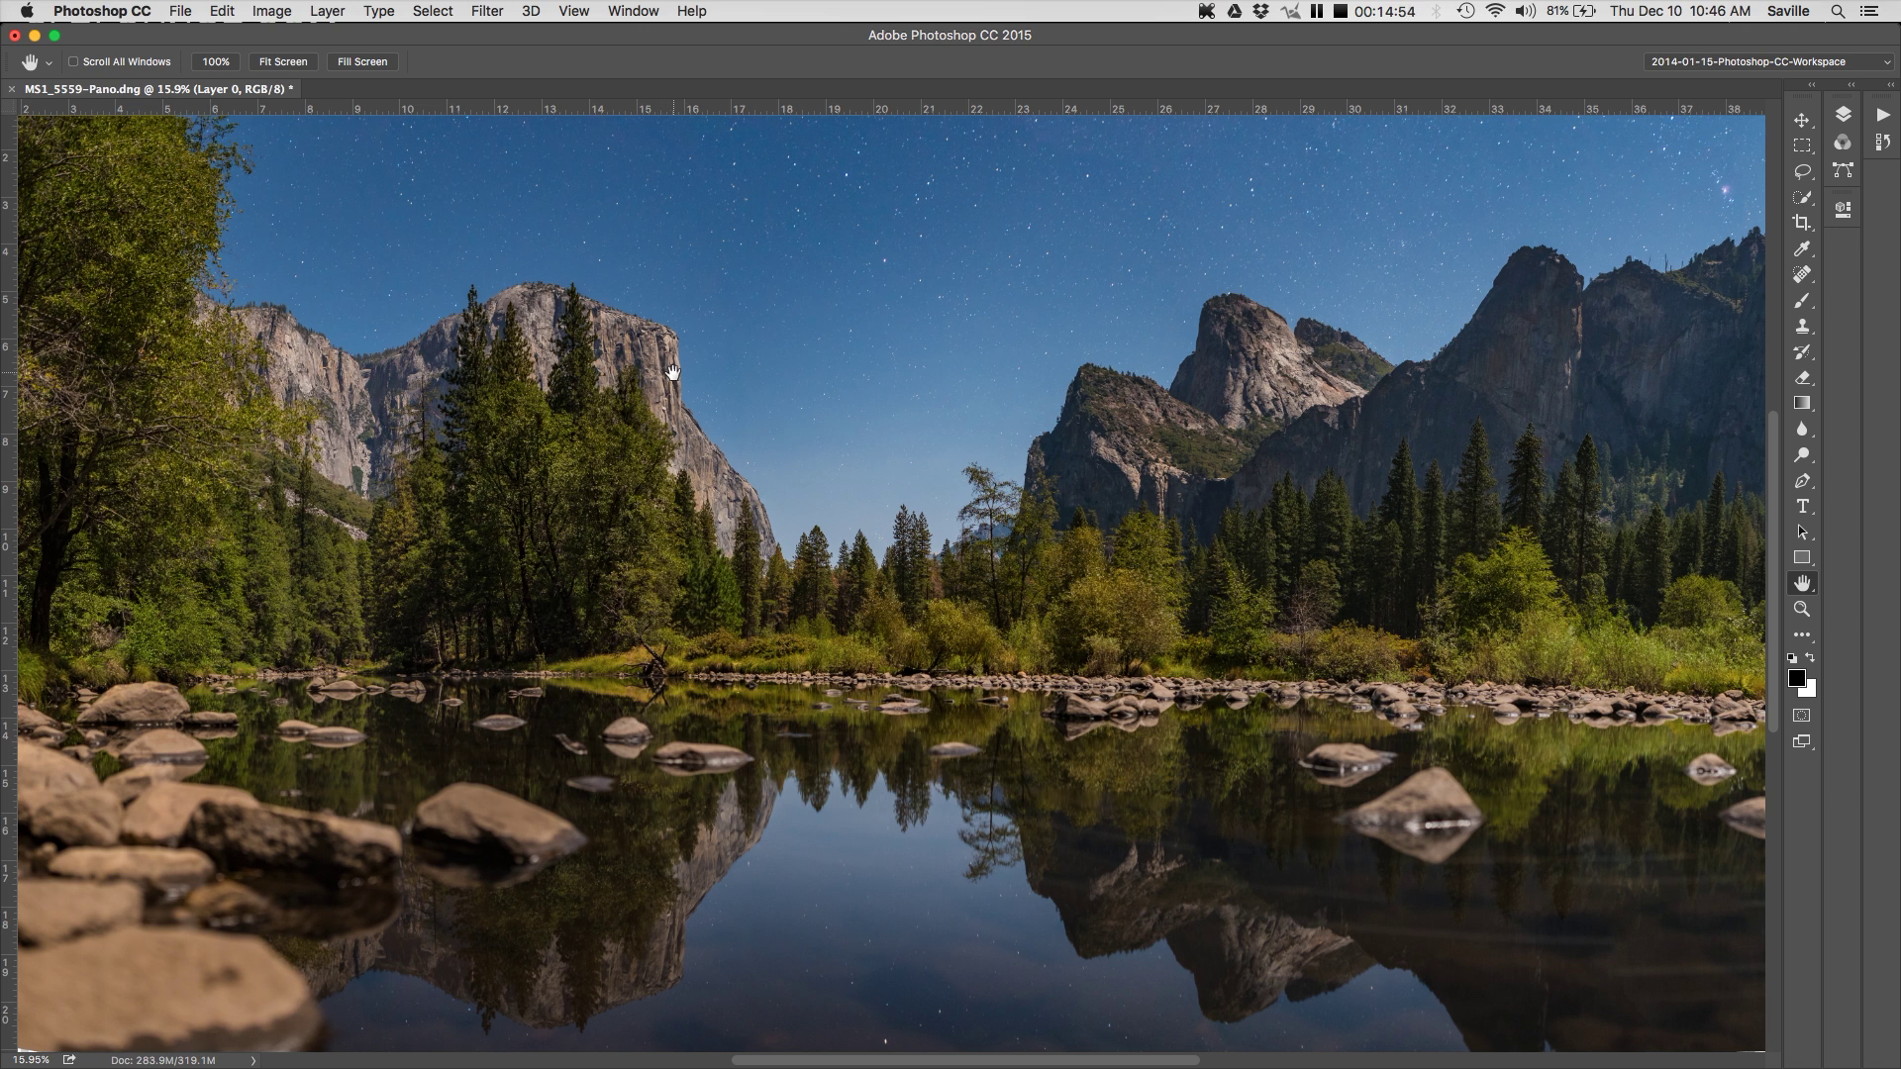
key("super+Tab")
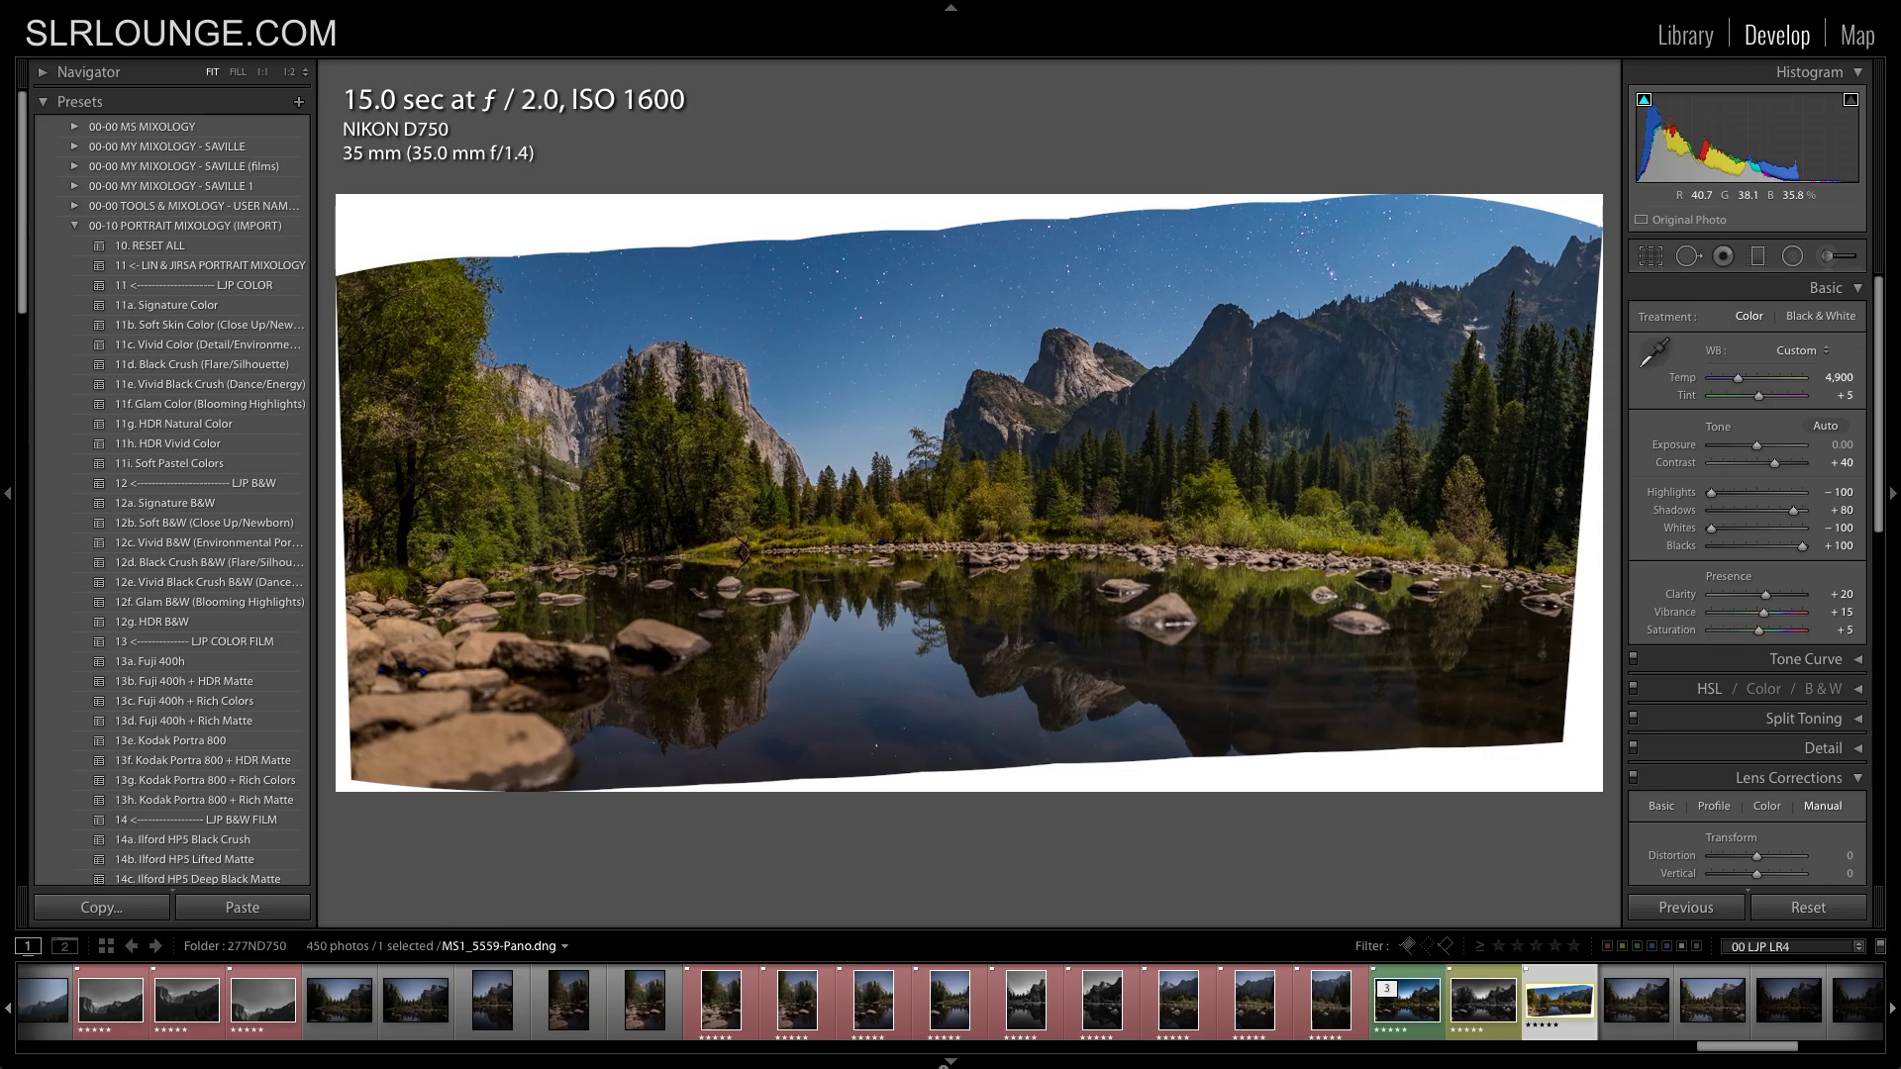
Compare filmstrip versions, ending on the B&W Copy 1 of MS1_5559-Pano-Edit.psd.
left_click(1496, 1017)
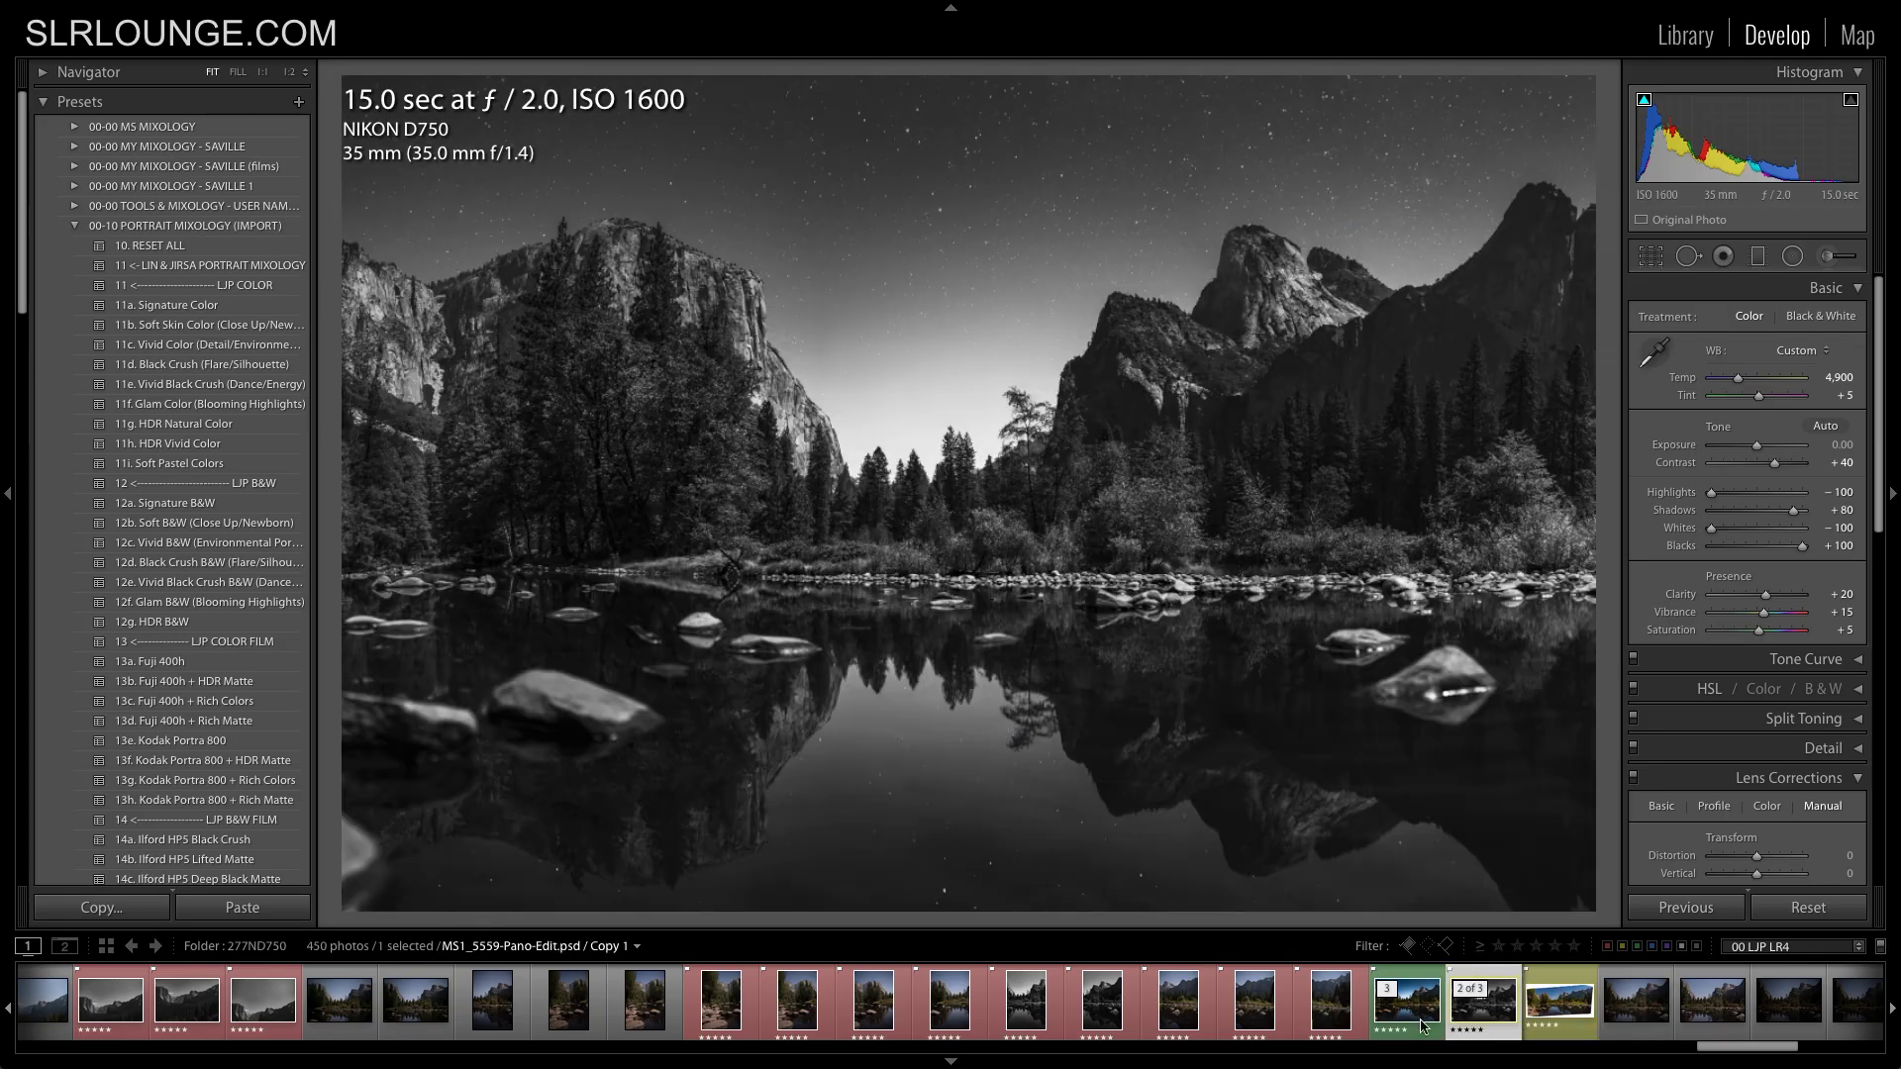
left_click(1414, 1018)
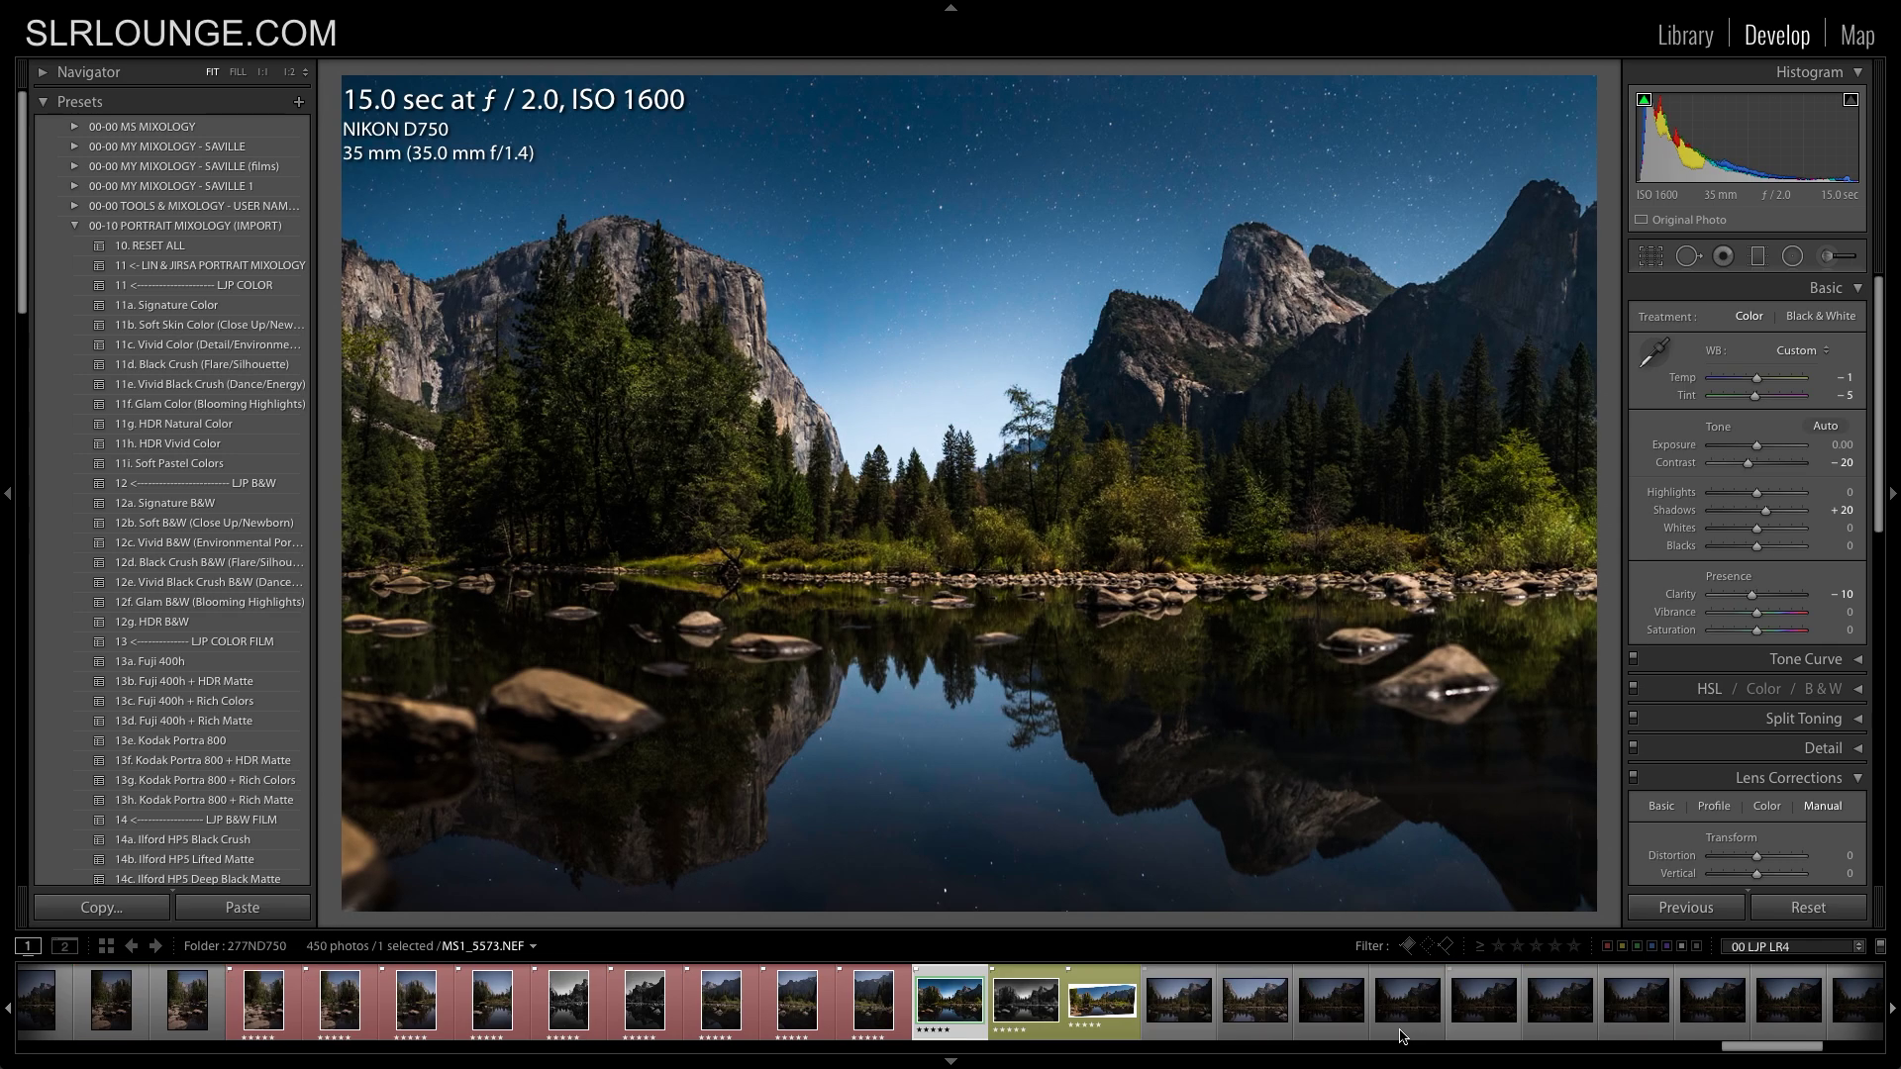
left_click(1013, 1017)
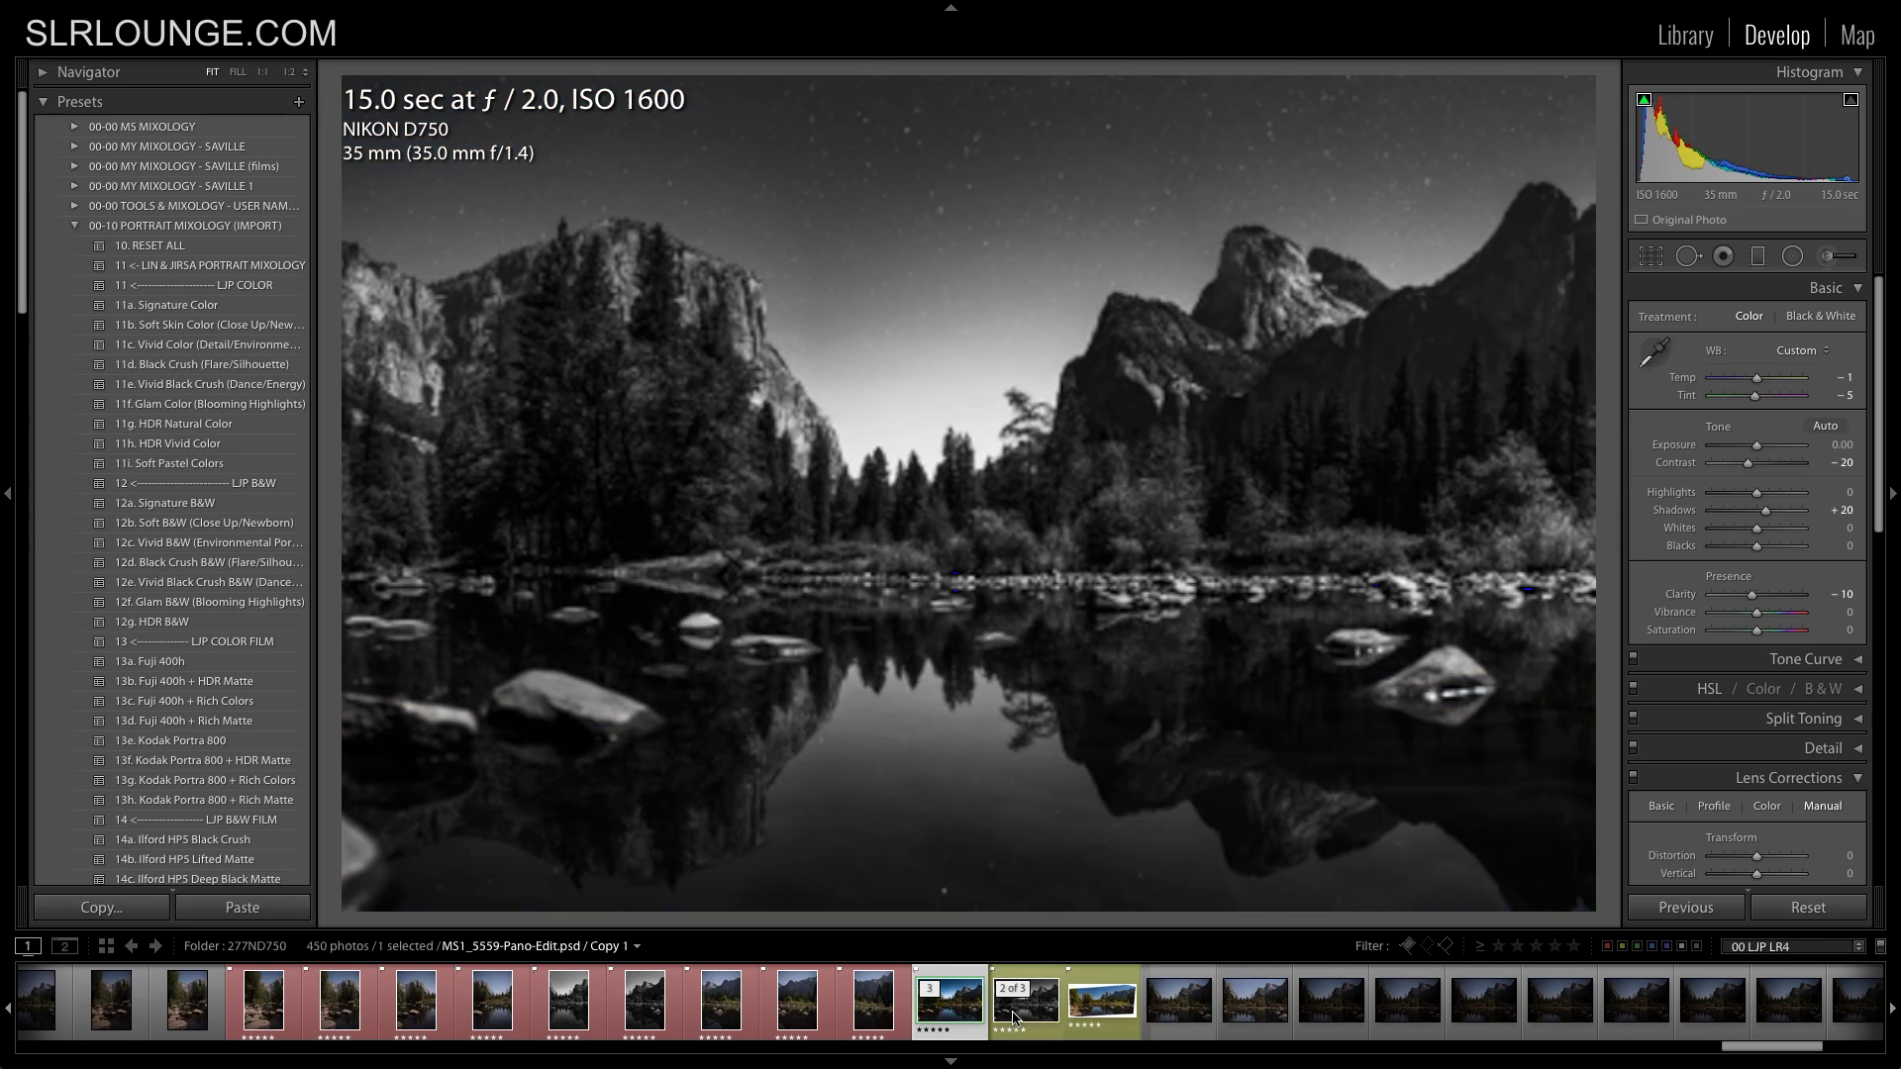